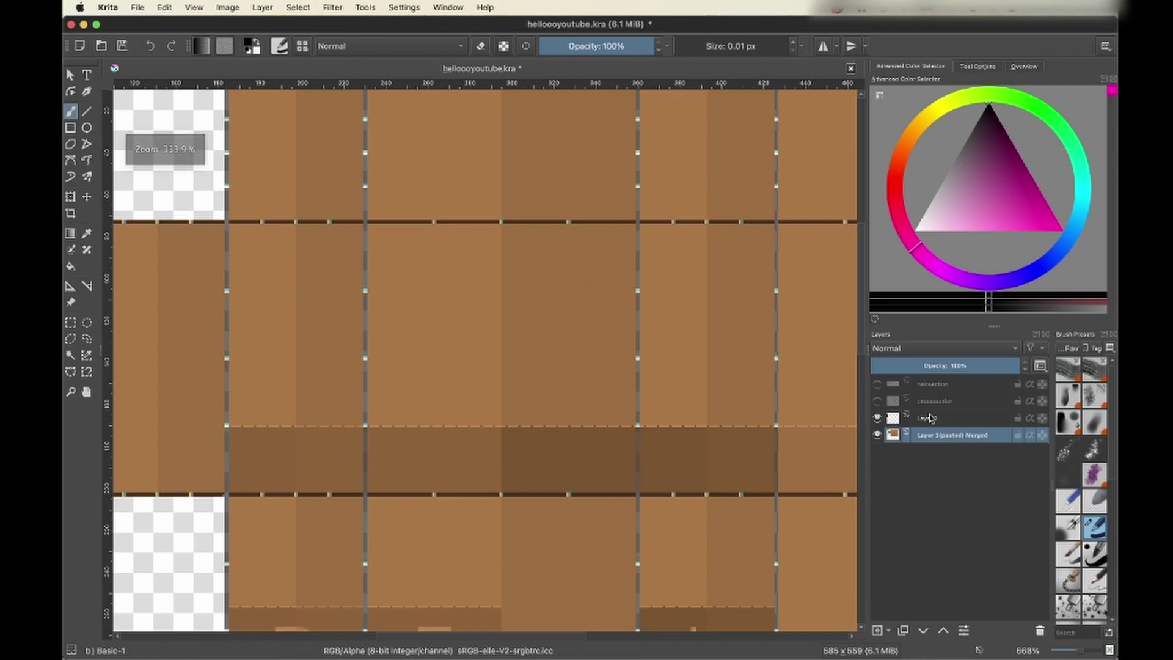
Step: Add a new paint layer directly above the merged template layer
left_click(945, 435)
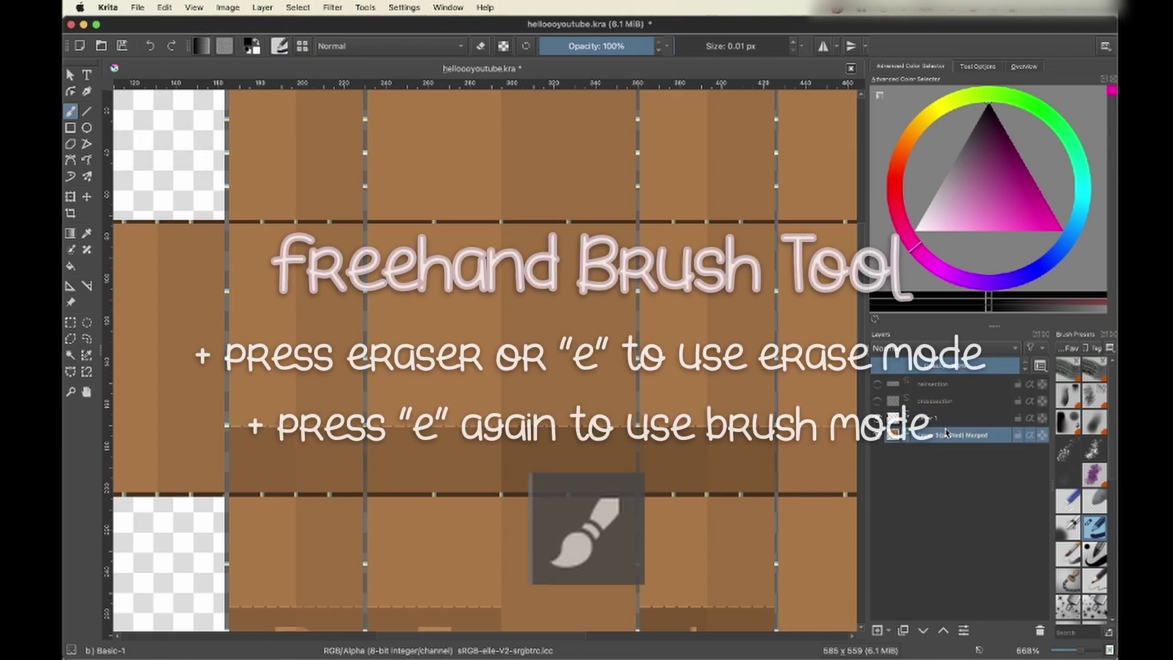
left_click(877, 631)
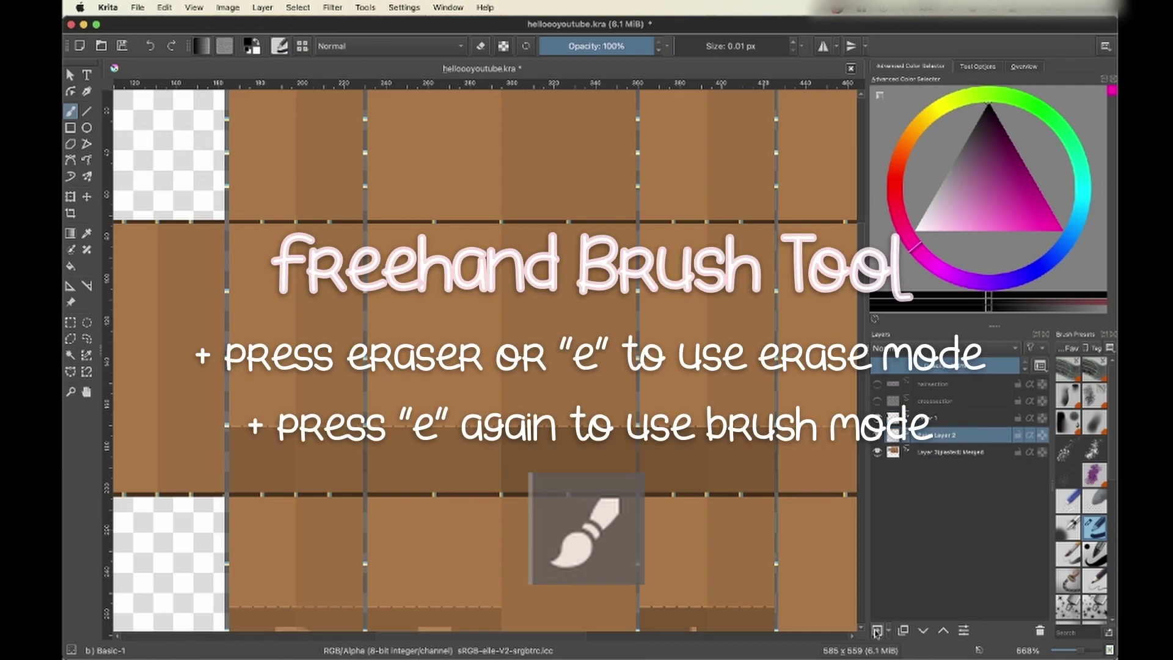
Step: Try freehand brush strokes across the front torso on the new layer, undoing each one
mouse_move(326, 365)
left_mouse_down()
mouse_move(471, 323)
mouse_move(389, 401)
mouse_move(608, 347)
mouse_move(691, 396)
mouse_move(715, 378)
left_mouse_up()
key("super+z")
mouse_move(408, 383)
left_mouse_down()
mouse_move(435, 392)
mouse_move(455, 361)
mouse_move(490, 368)
mouse_move(491, 404)
mouse_move(504, 333)
mouse_move(534, 361)
mouse_move(547, 357)
mouse_move(562, 397)
left_mouse_up()
key("super+z")
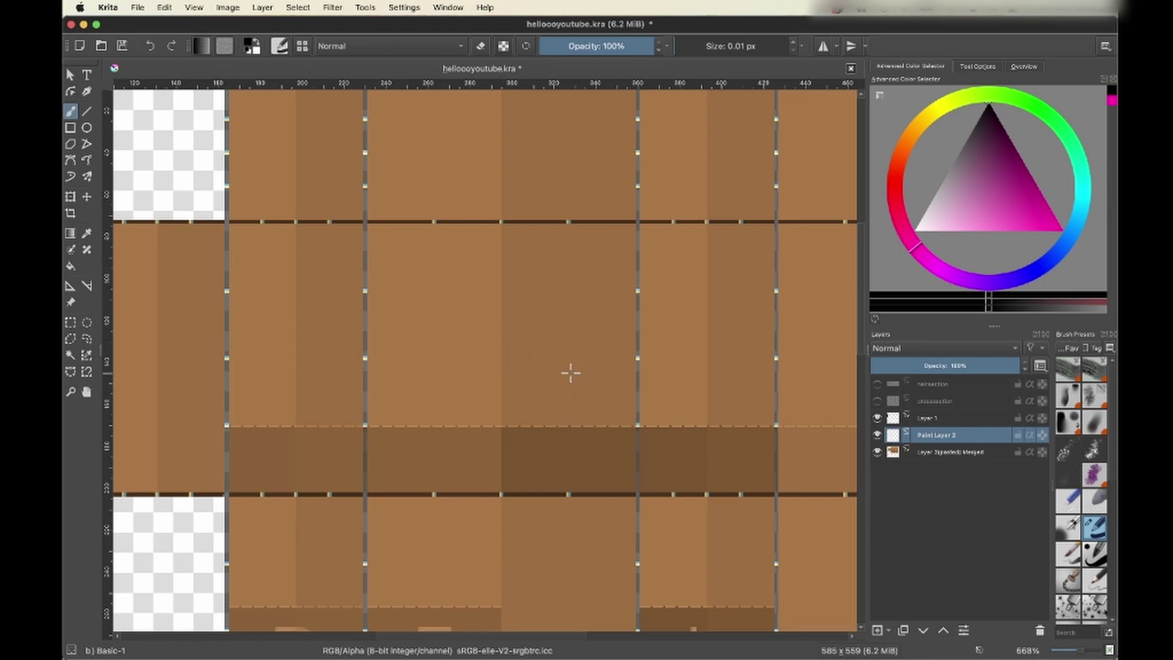
mouse_move(372, 375)
left_mouse_down()
mouse_move(505, 258)
mouse_move(511, 345)
mouse_move(579, 383)
mouse_move(671, 379)
left_mouse_up()
key("super+z")
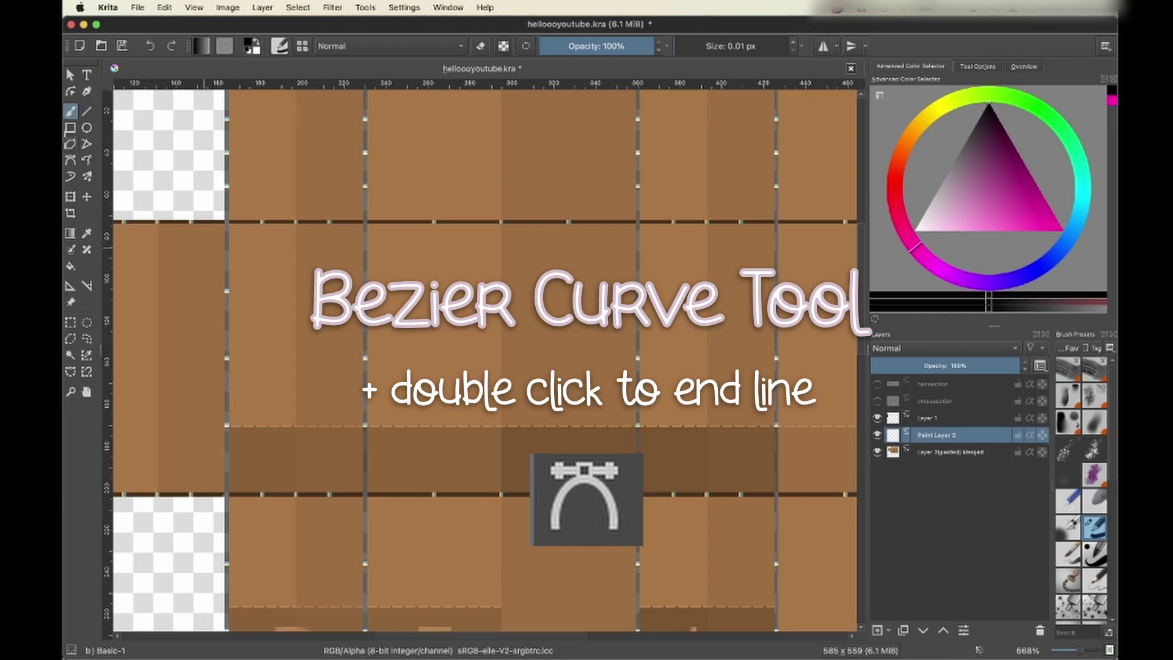
Step: Try out the Bezier Curve tool with two curved lines running from the front torso across its side panel
left_click(70, 160)
scroll(506, 290, "up", 3)
left_click(491, 282)
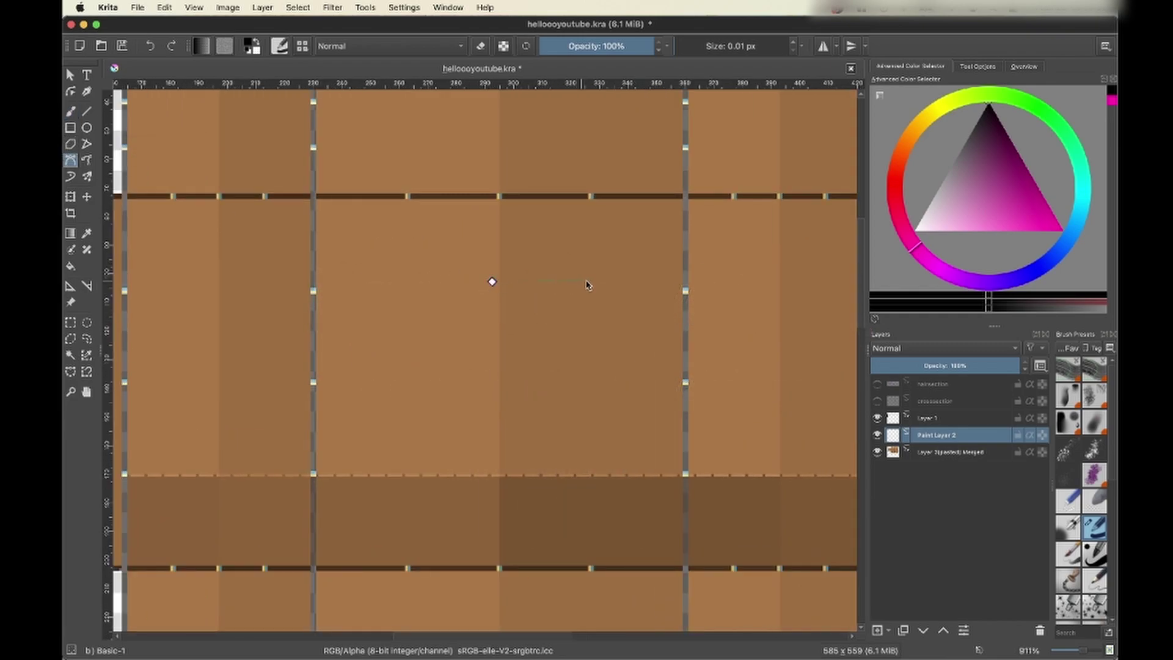
double_click(781, 331)
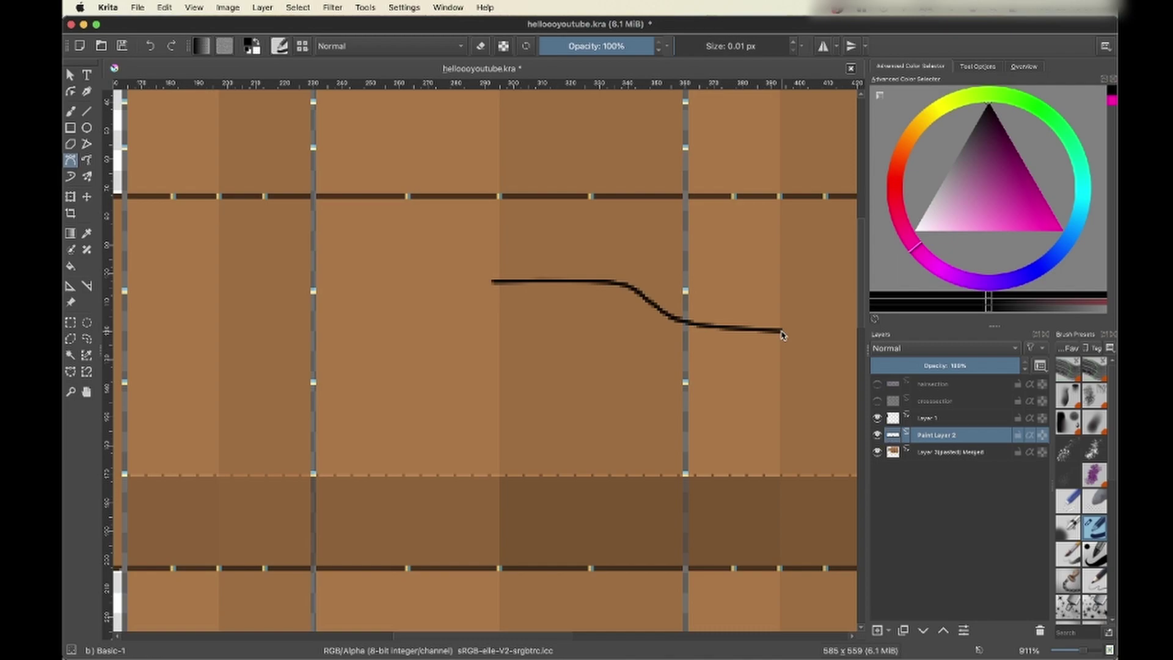
key("super+z")
left_click(477, 286)
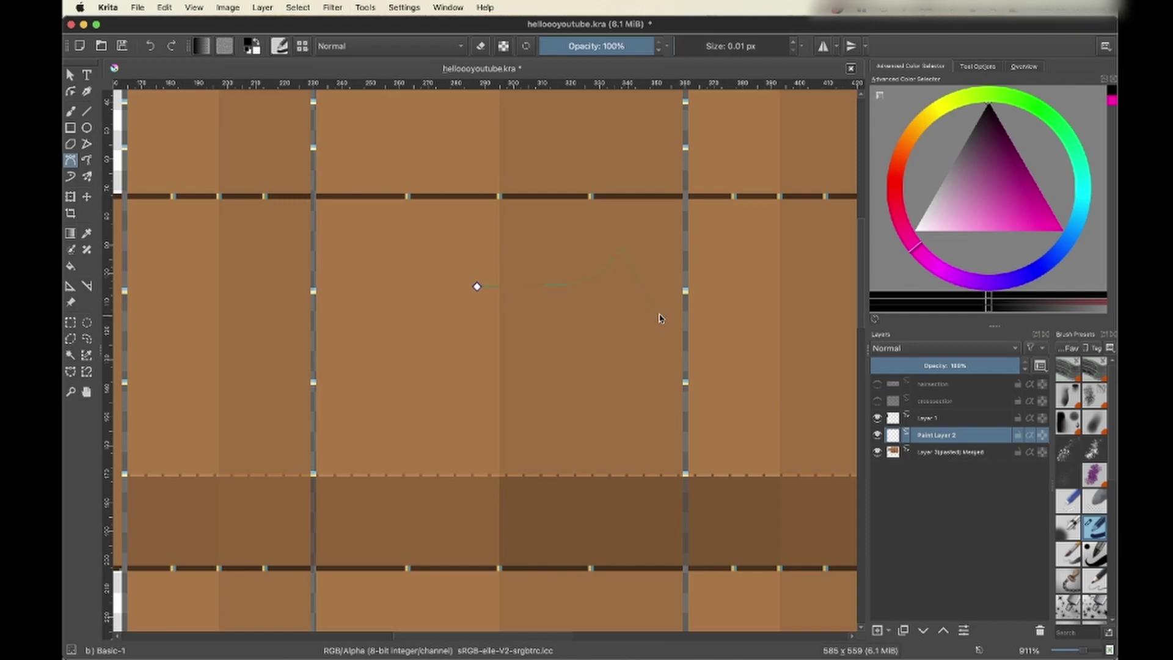
double_click(795, 338)
scroll(540, 314, "down", 3)
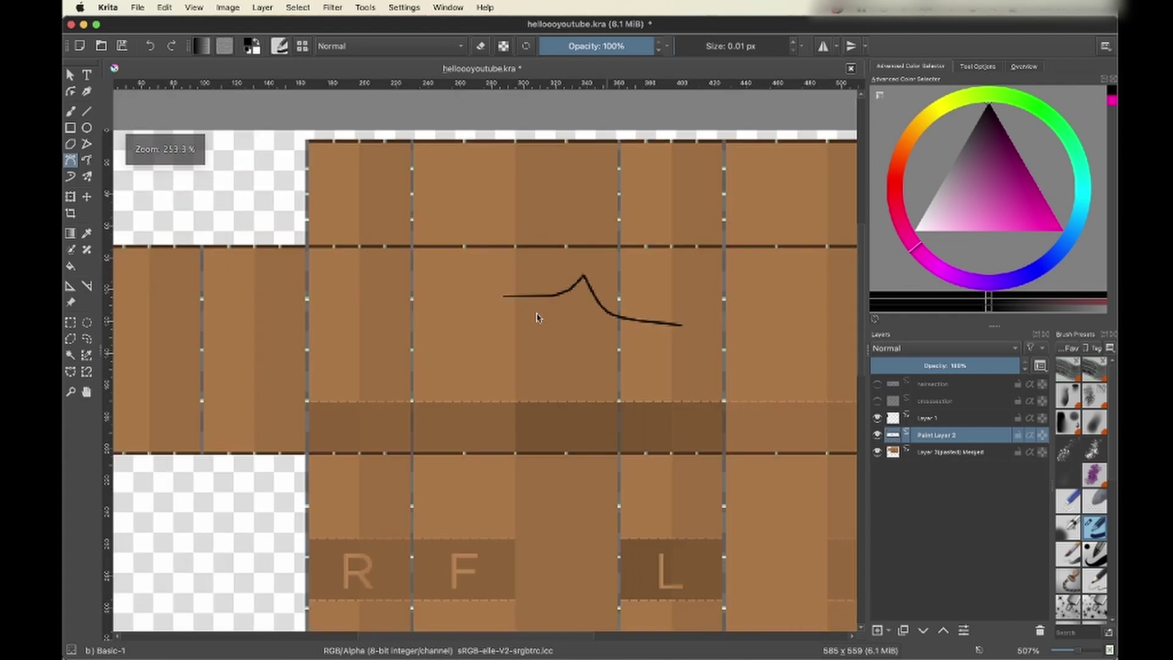
scroll(536, 315, "up", 2)
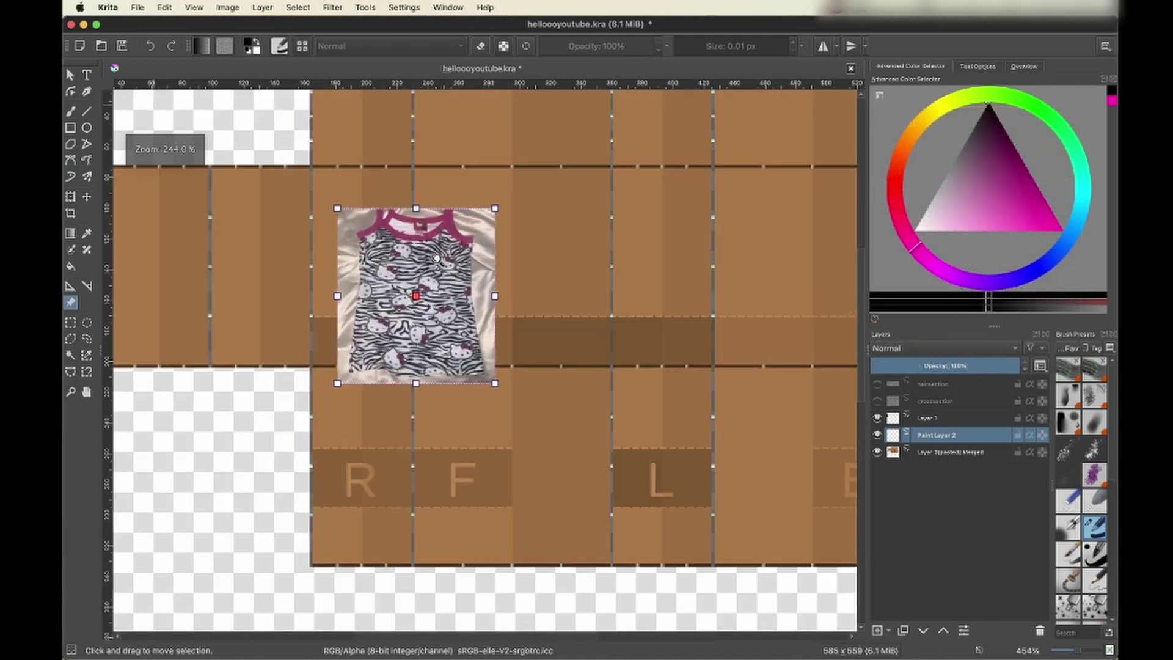
Step: Save the document with the tank top reference image in place
scroll(486, 361, "up", 5)
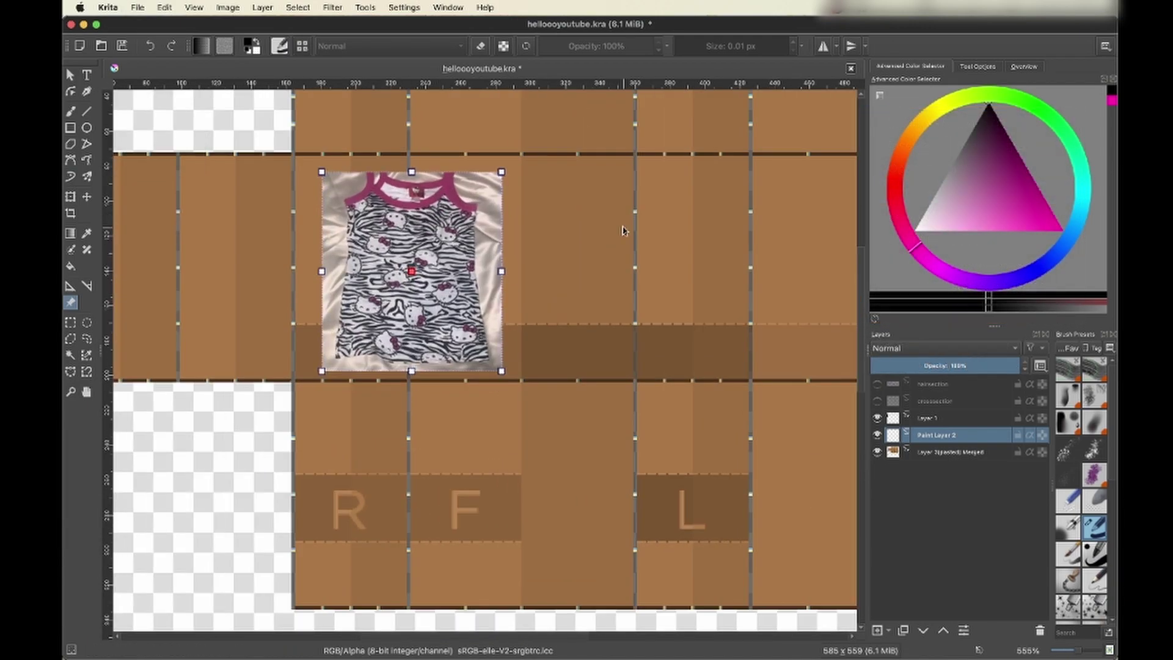
key("ctrl+s")
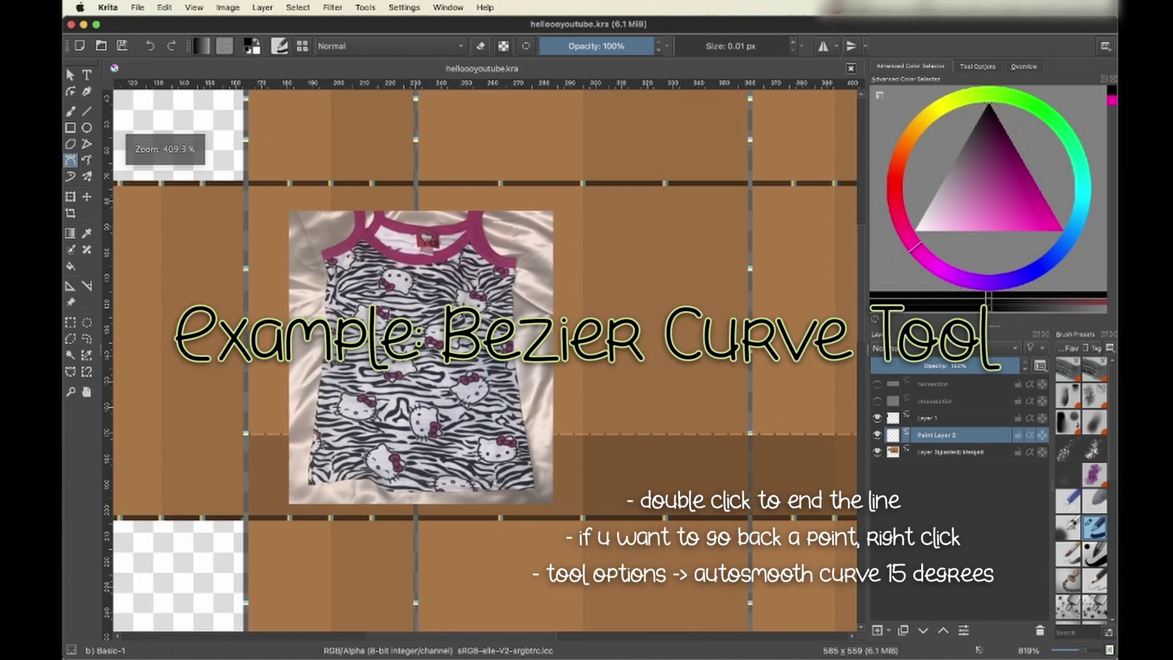
Step: Draw the tank top's upper edge as a black Bezier curve from the front centre, peaking at the strap, to the back centre
scroll(581, 268, "up", 4)
scroll(622, 258, "right", 2)
scroll(622, 258, "up", 1)
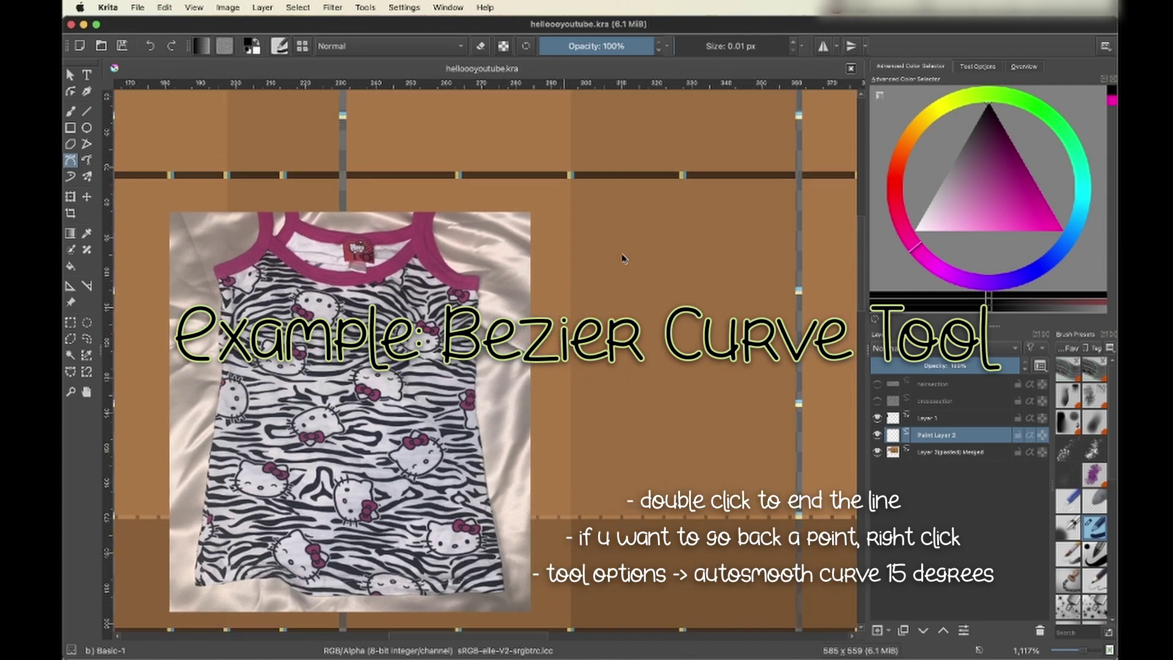
left_click(558, 304)
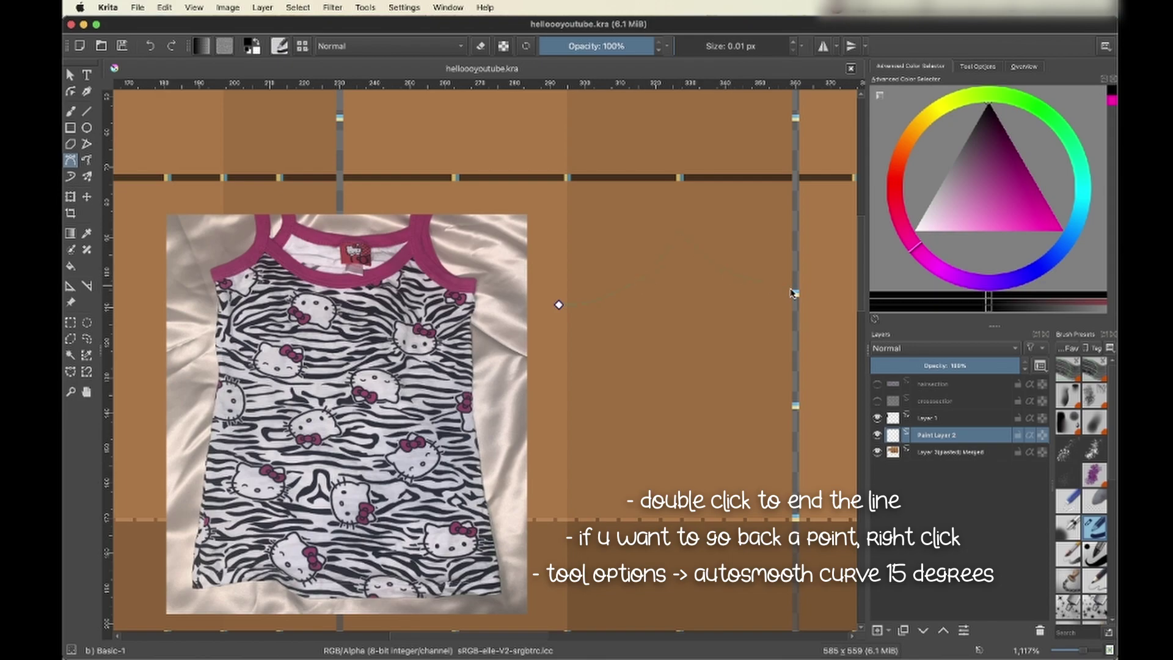
scroll(809, 296, "right", 7)
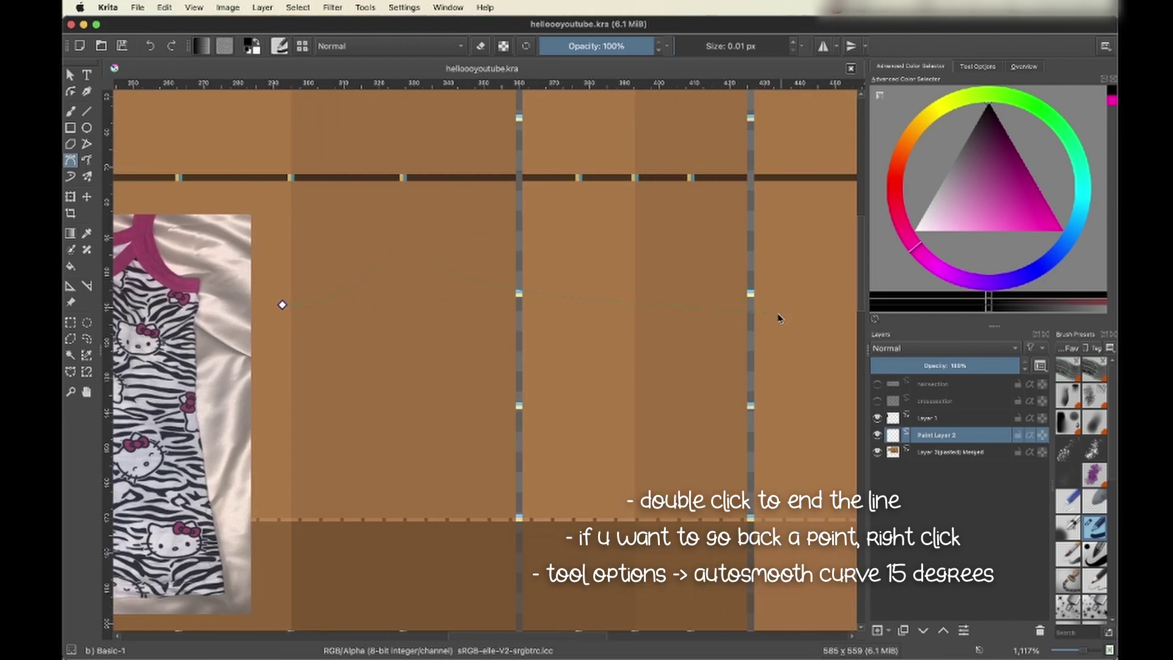
scroll(762, 314, "right", 5)
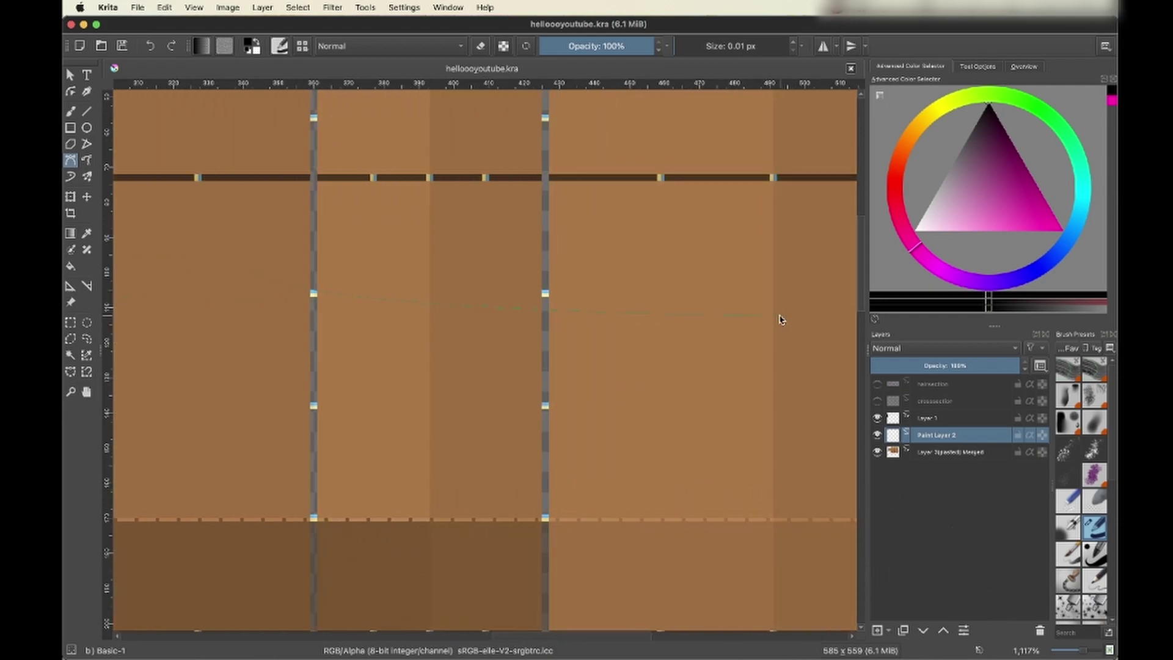
double_click(780, 316)
Step: Draw a nearly straight Bezier hem line below the neckline from the front centre to the back centre, and save the document
scroll(581, 228, "down", 2)
scroll(586, 232, "left", 5)
scroll(545, 371, "right", 1)
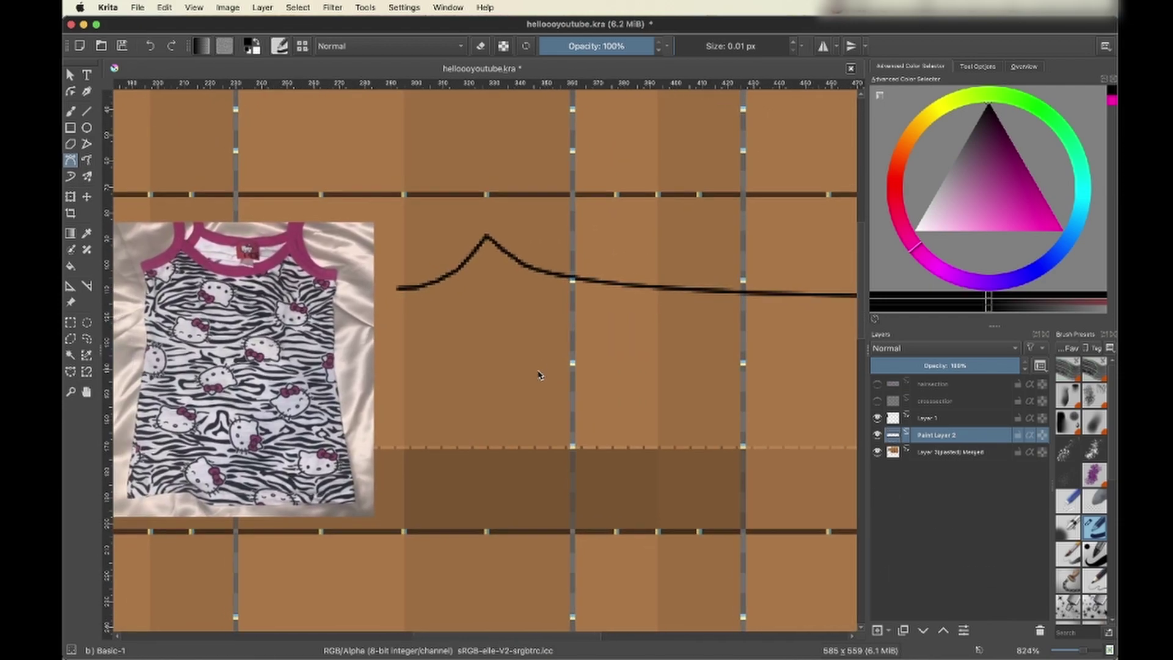
scroll(538, 374, "right", 1)
left_click(365, 396)
scroll(649, 398, "up", 1)
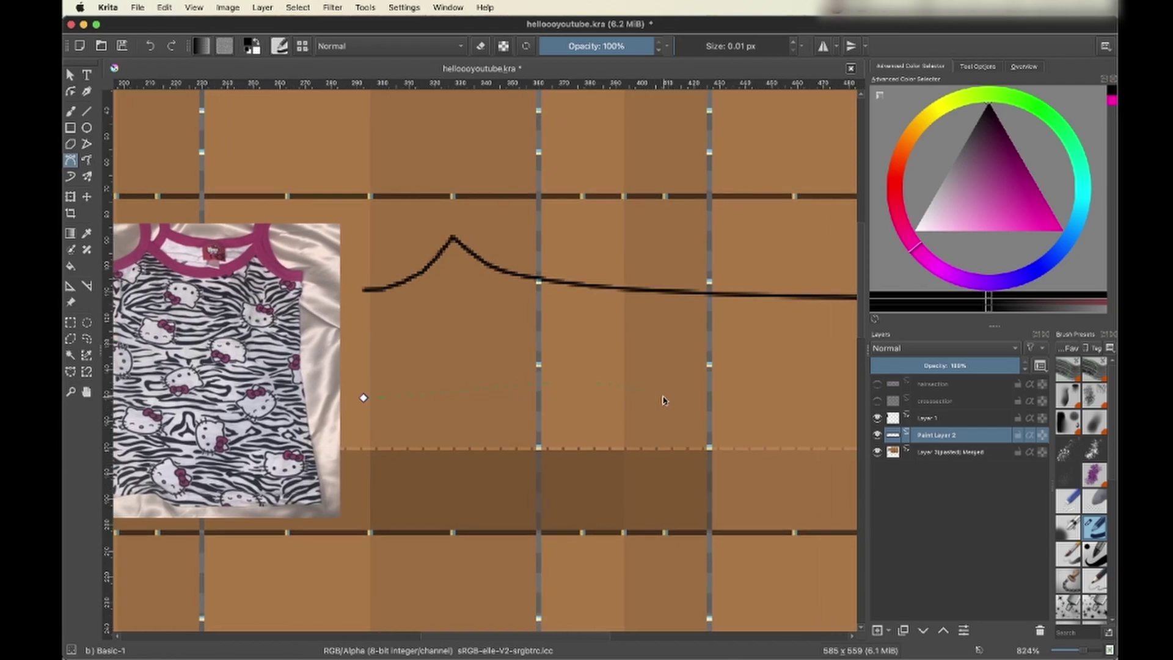
scroll(665, 400, "right", 1)
double_click(836, 401)
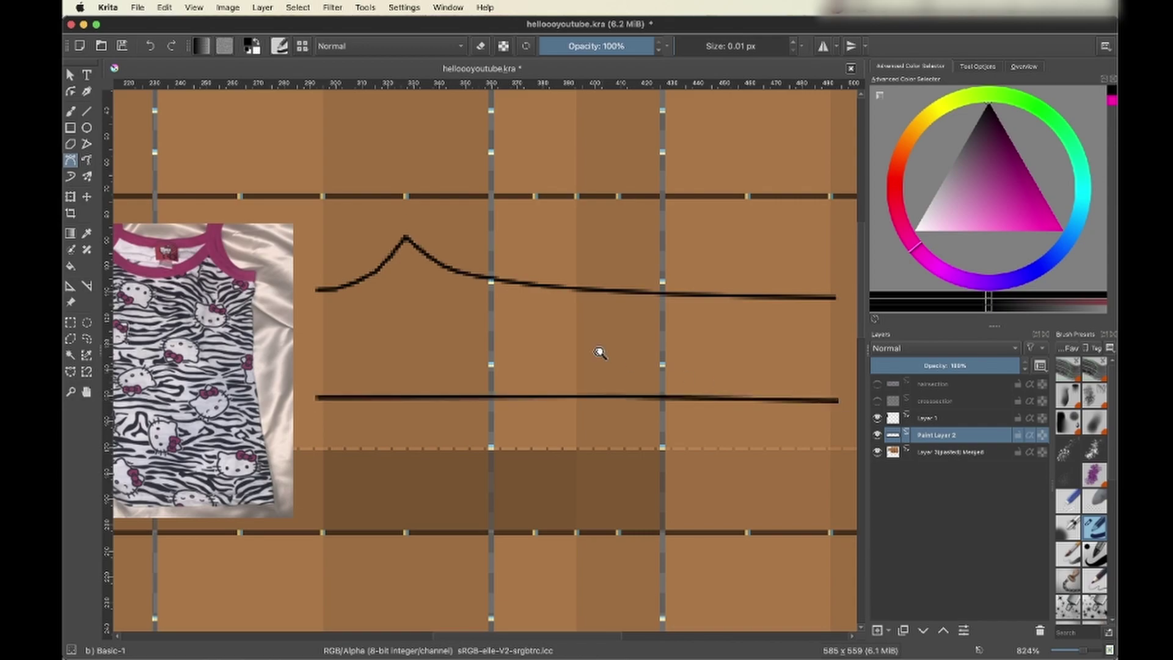
scroll(604, 354, "down", 2)
scroll(603, 354, "left", 1)
key("super+s")
Step: Trim the line ends overhanging the front and back centres by deleting them within two combined rectangular selections, and clear the selection
scroll(554, 386, "up", 2)
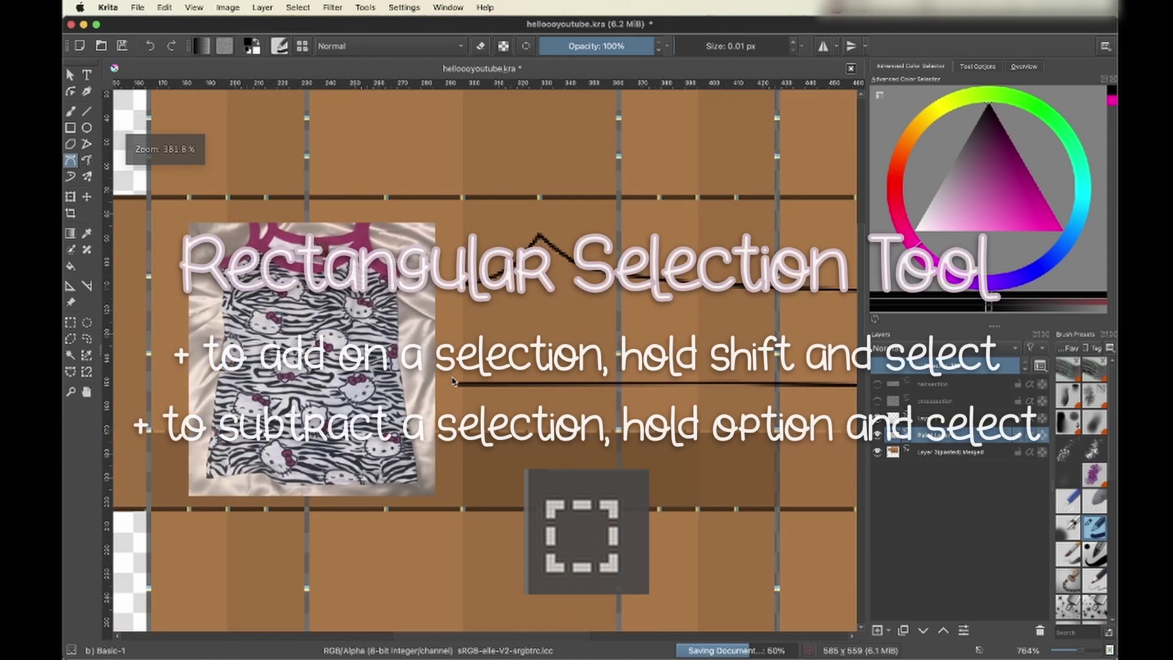
left_click(69, 323)
left_click_drag(462, 134, 365, 405)
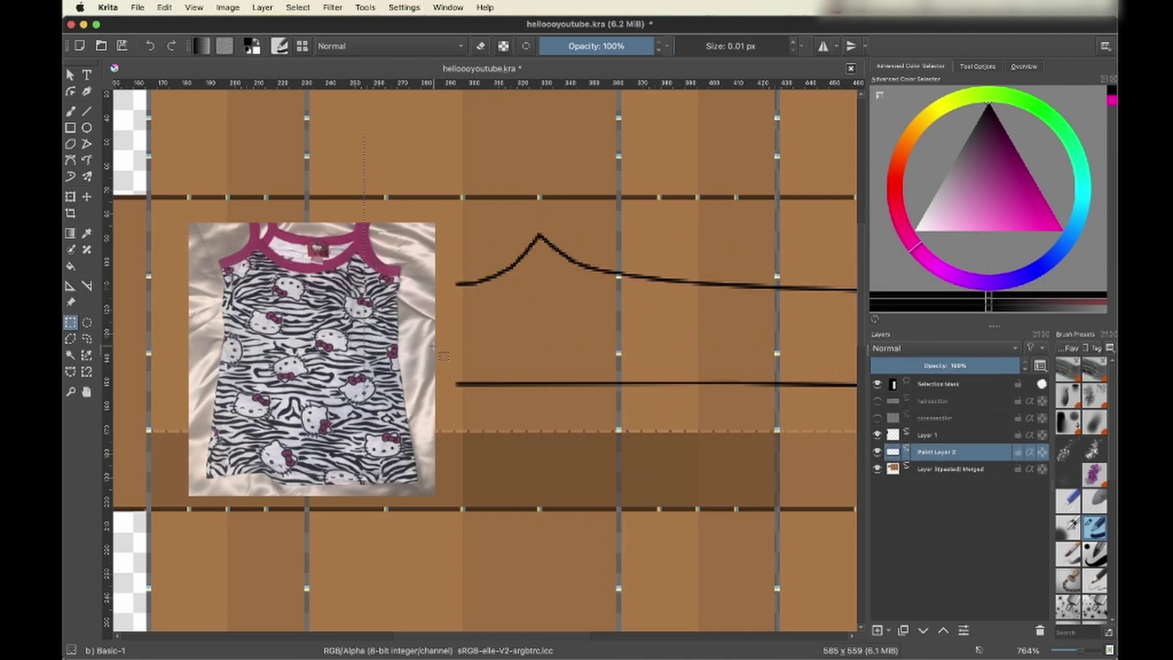
scroll(431, 346, "right", 4)
left_click_drag(824, 389, 799, 267)
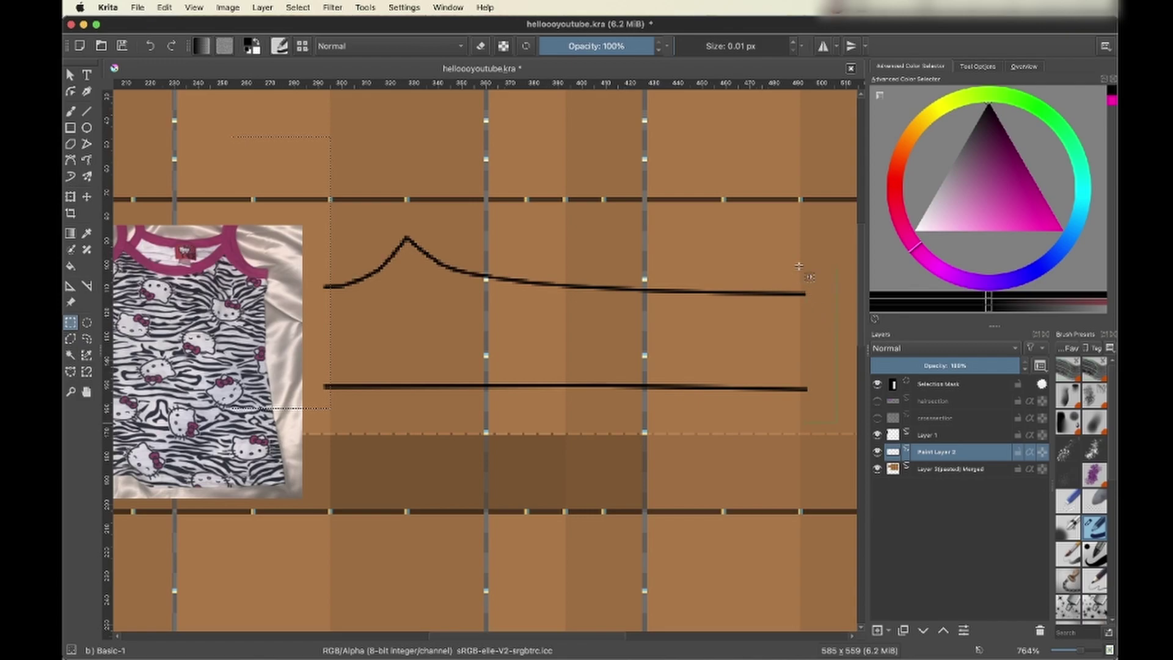
key("Delete")
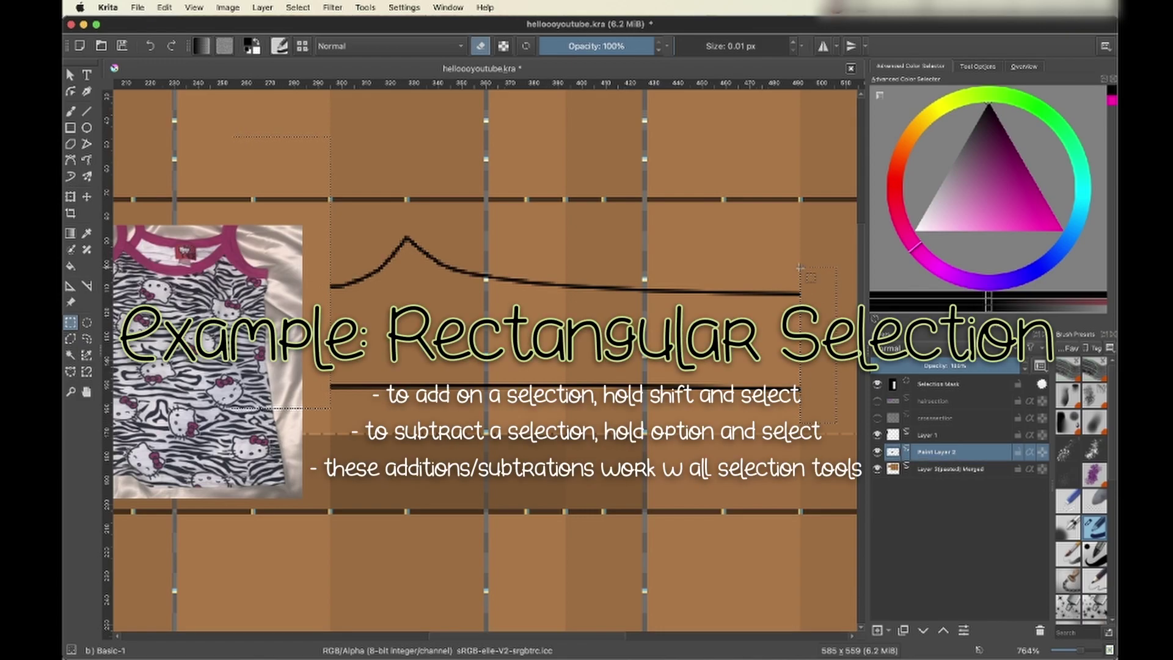
left_click(647, 194)
Step: Try adding to and subtracting from a rectangular selection above the torso section, and clear the selection
scroll(580, 174, "up", 1)
scroll(518, 156, "up", 3)
left_click_drag(475, 144, 591, 240)
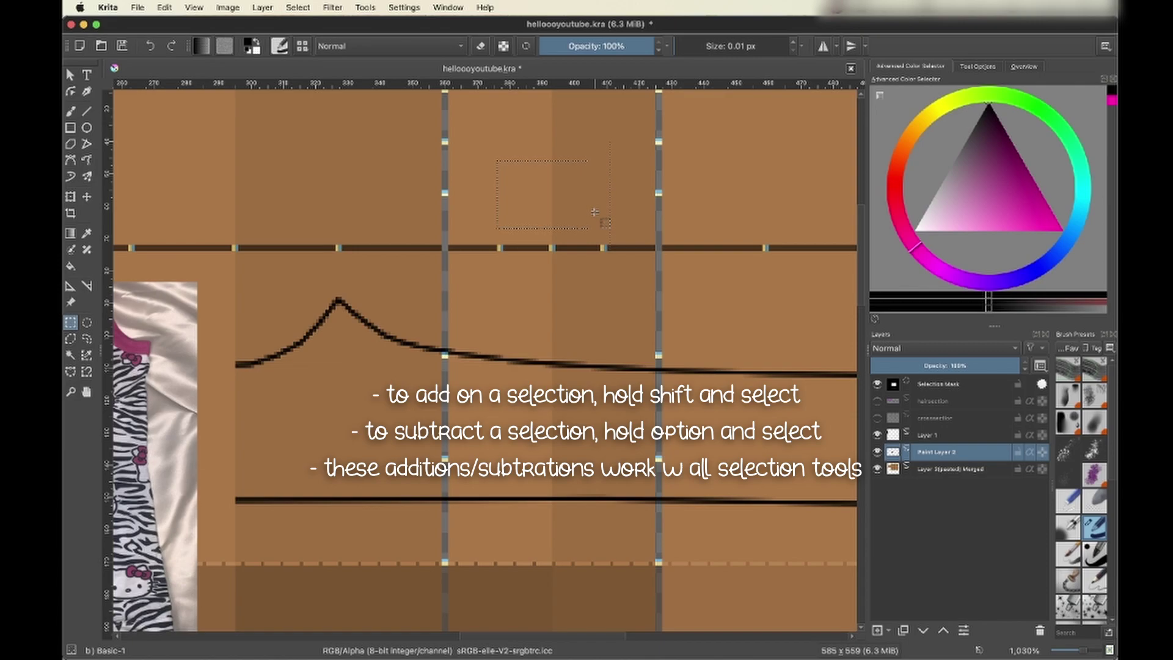
left_click_drag(478, 151, 599, 237)
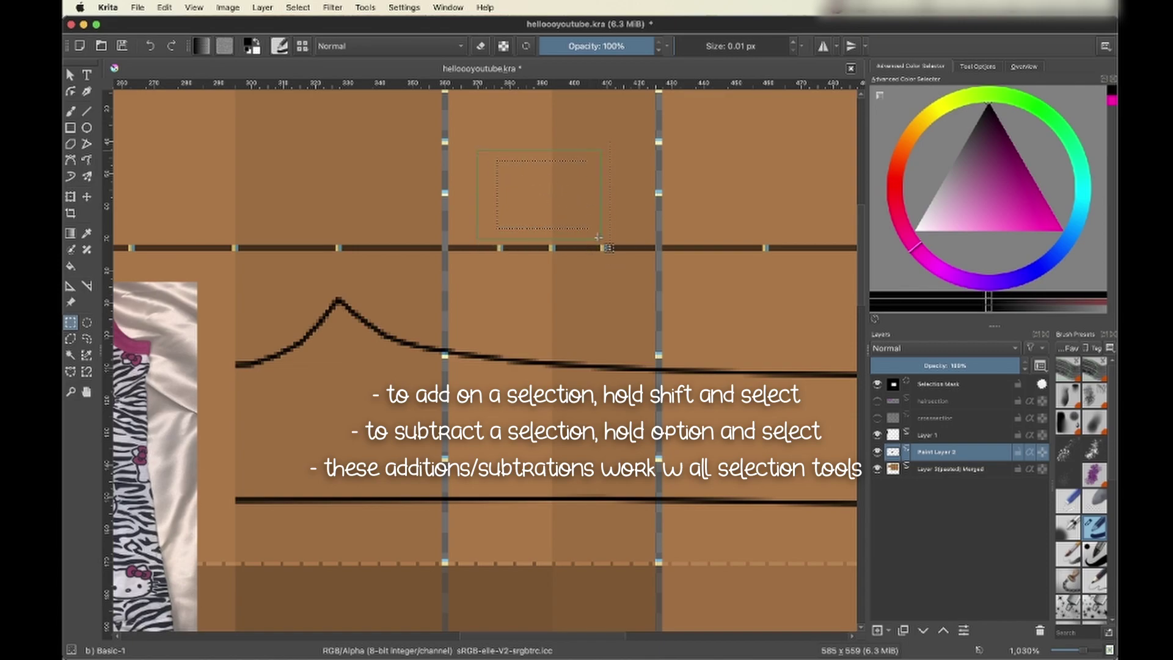
left_click(634, 243)
Step: Move the tank top reference image down below the torso section and save the document
scroll(634, 243, "down", 4)
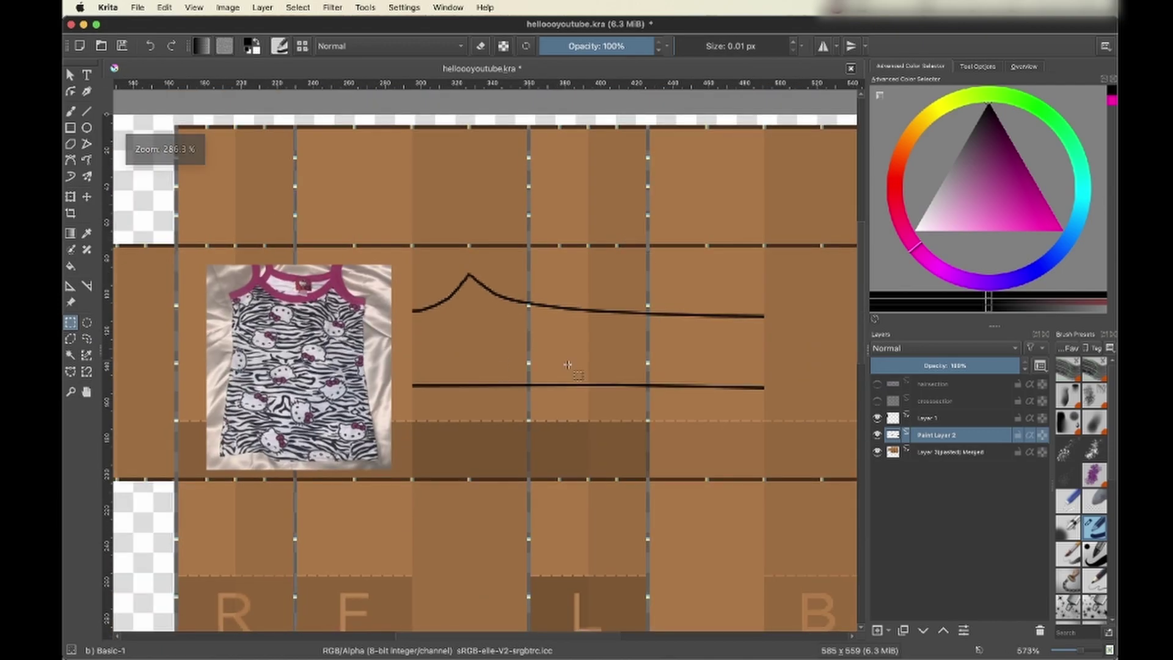
scroll(688, 367, "right", 1)
left_click(73, 303)
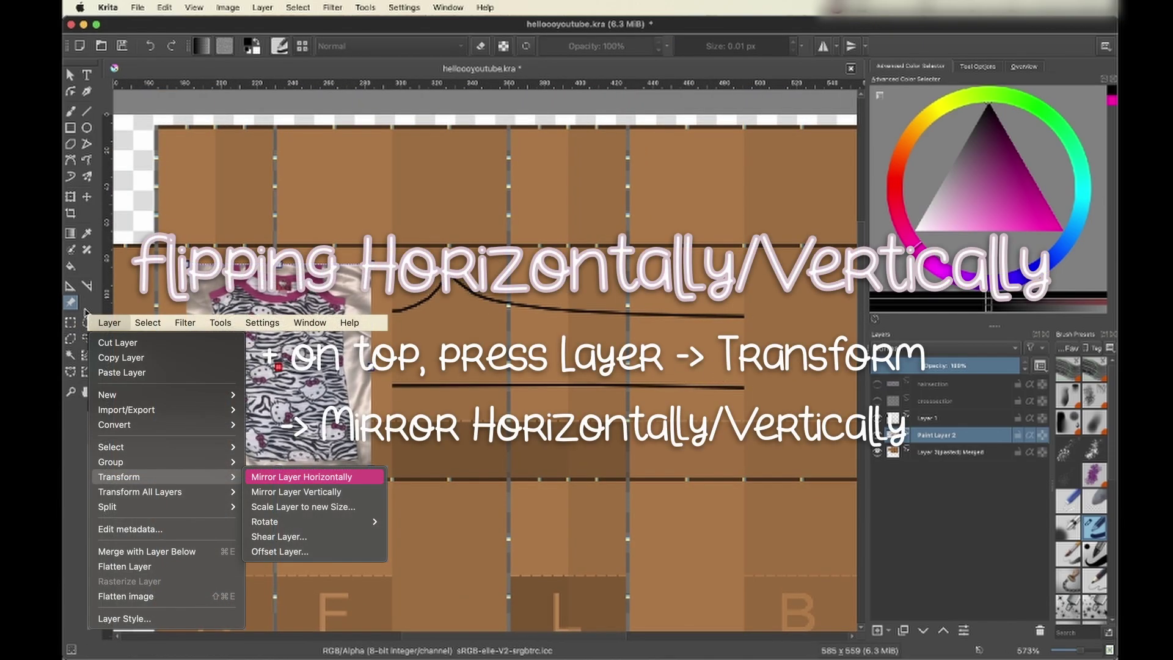
left_click_drag(196, 313, 207, 557)
left_click(538, 463)
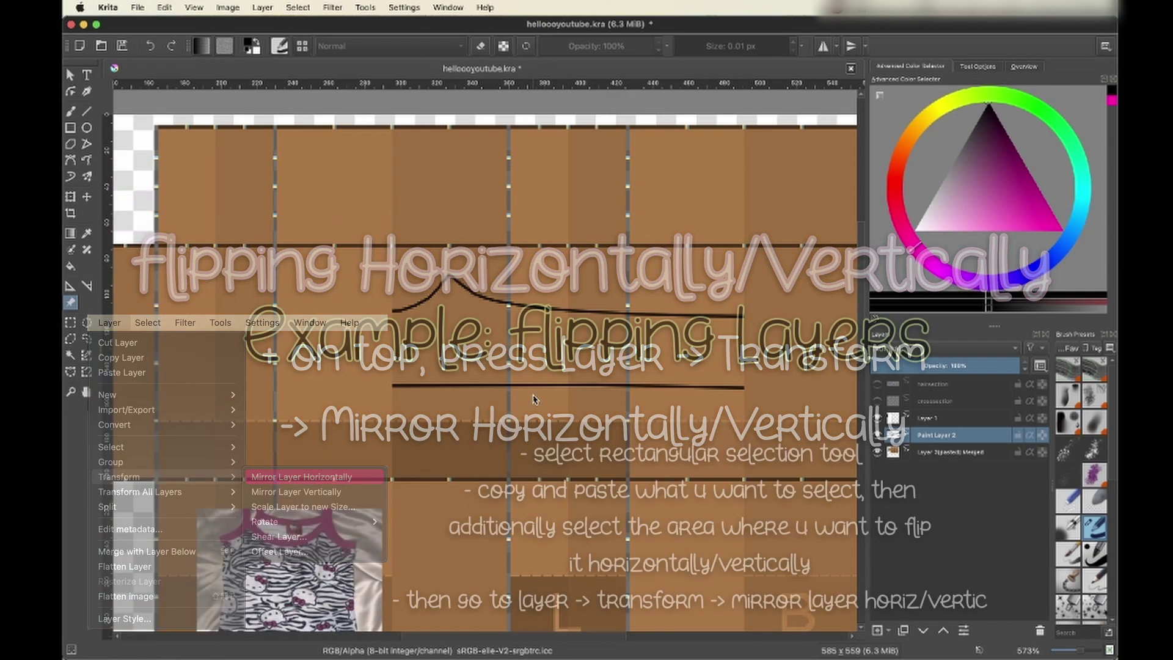
key("super+s")
Step: Copy the lines in a rectangular selection spanning the front and both side panels to a new layer, and mirror that layer horizontally
left_click(70, 322)
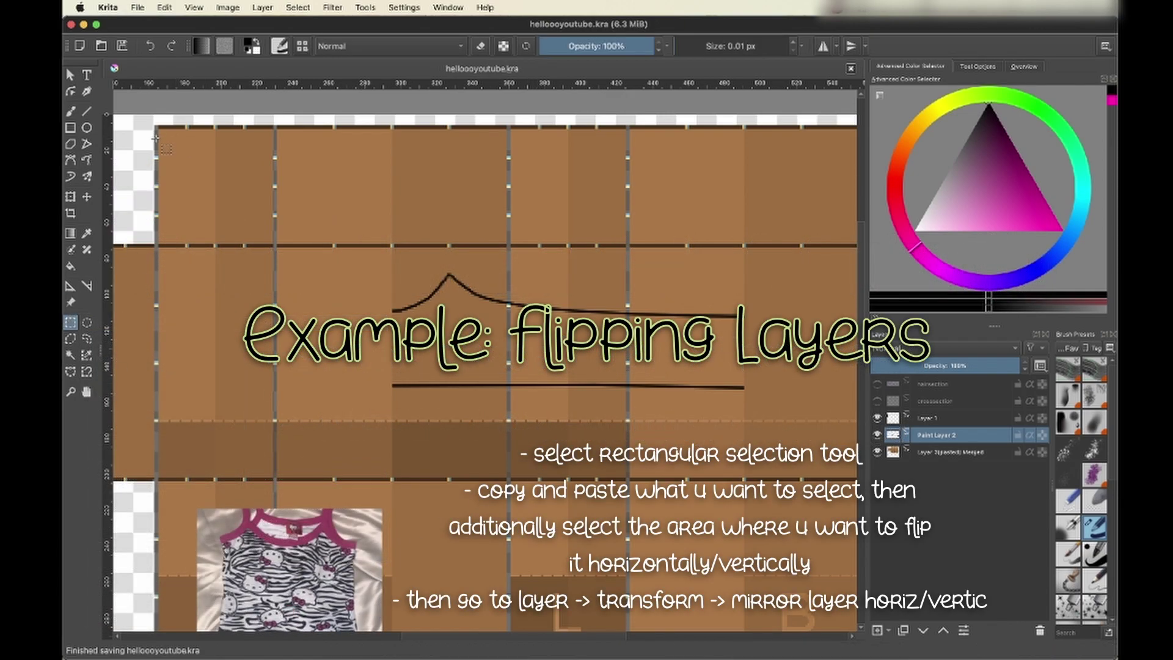
left_click_drag(617, 437, 629, 442)
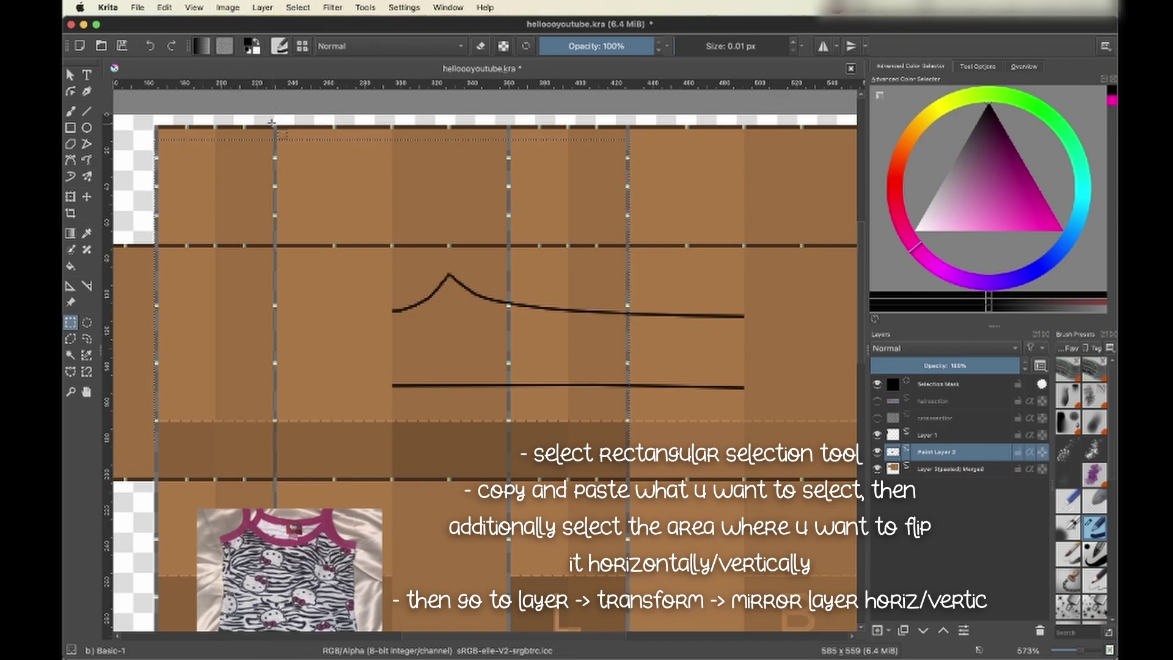
key("super+v")
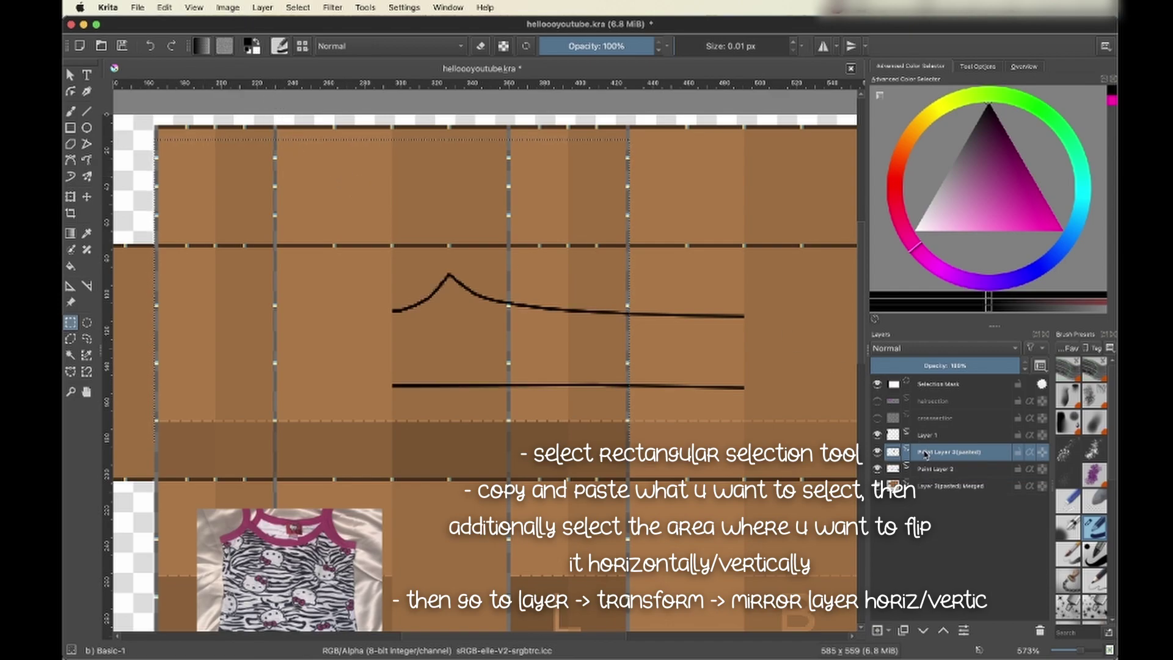
left_click(256, 6)
mouse_move(306, 150)
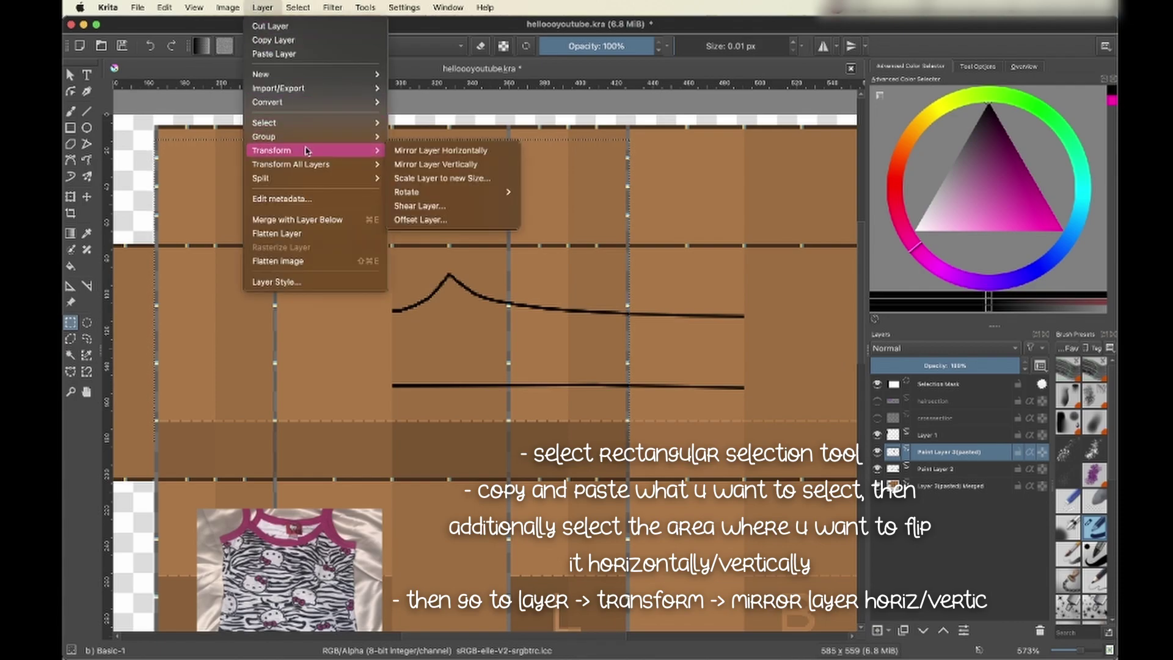
left_click(413, 151)
Step: Merge the mirrored pasted layer with Paint Layer 2 below it
key("super+e")
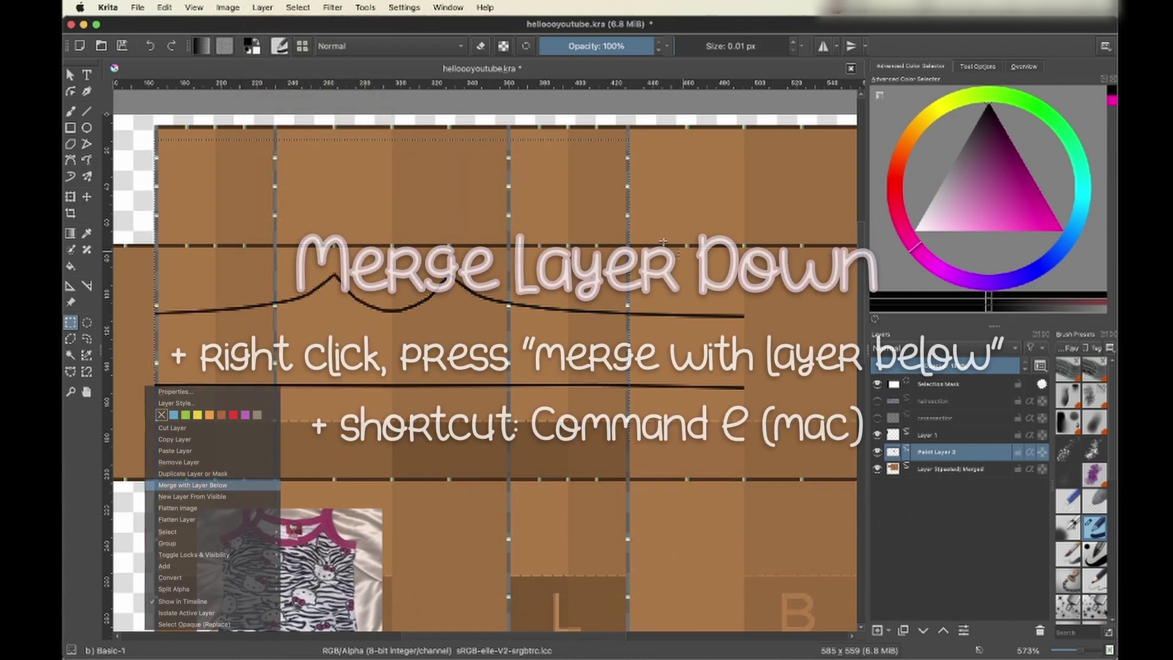
key("super+z")
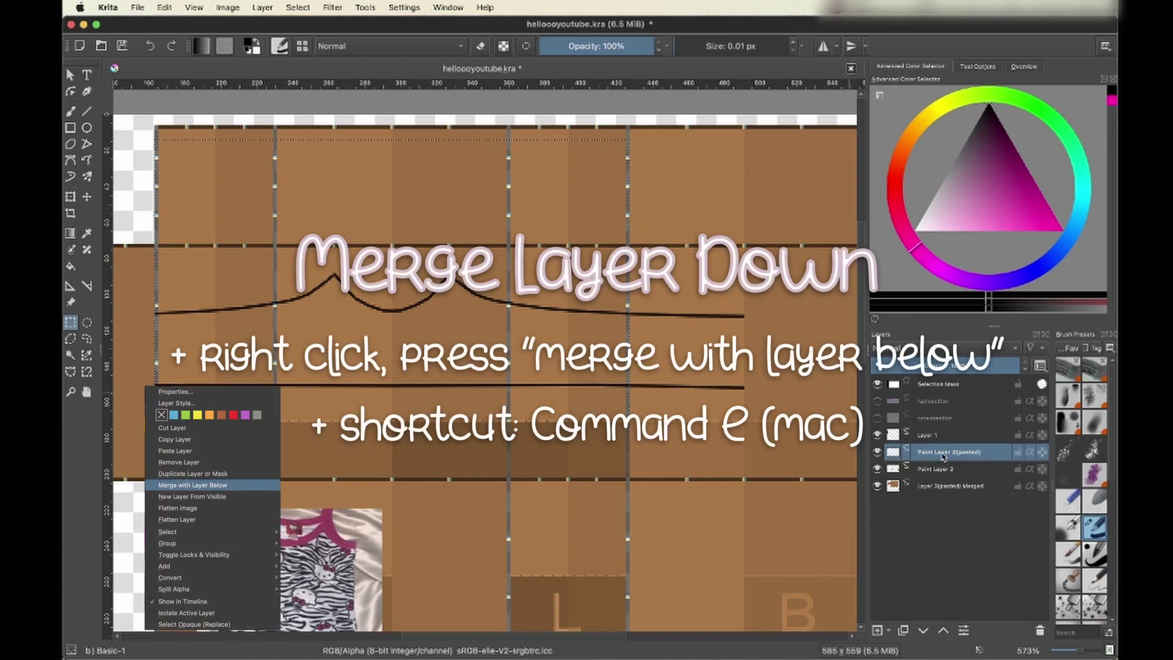
right_click(939, 453)
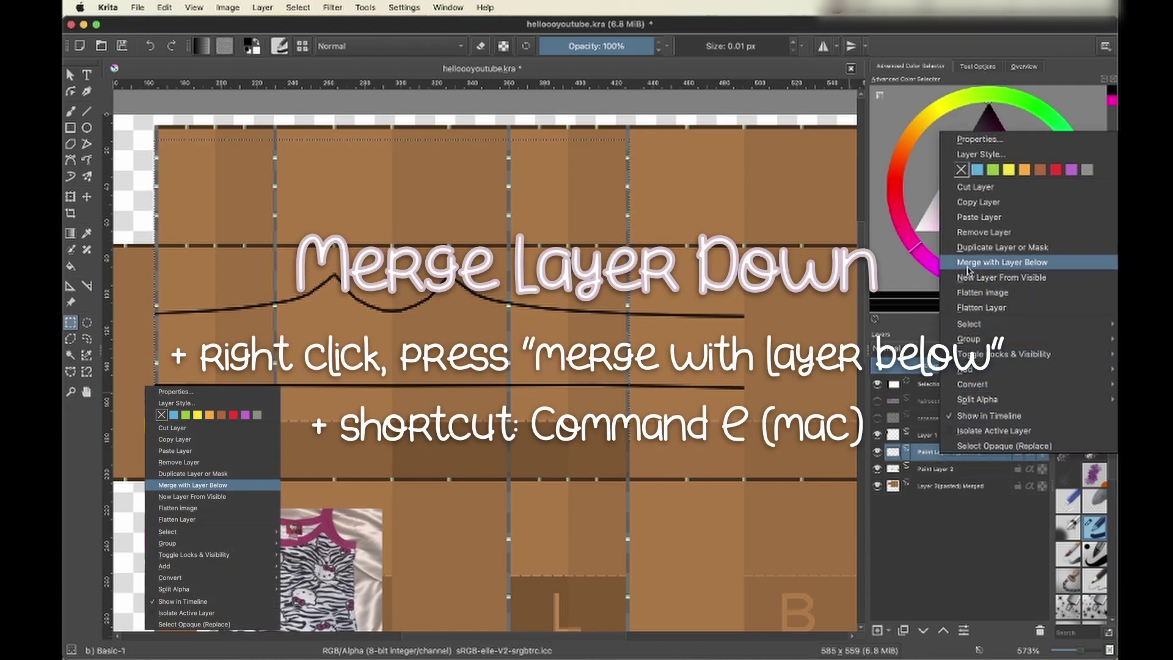
left_click(995, 262)
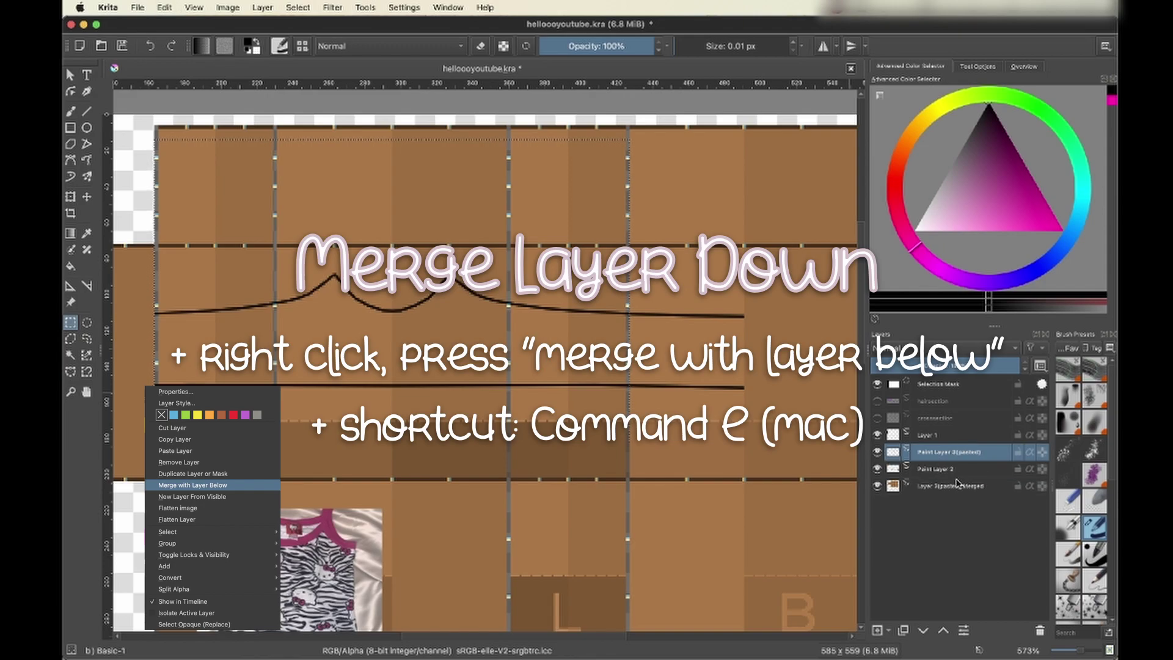
Step: Mirror a copy of the lines in a rectangular selection over the back panel horizontally, and merge it into Paint Layer 2
left_click_drag(778, 401, 750, 463)
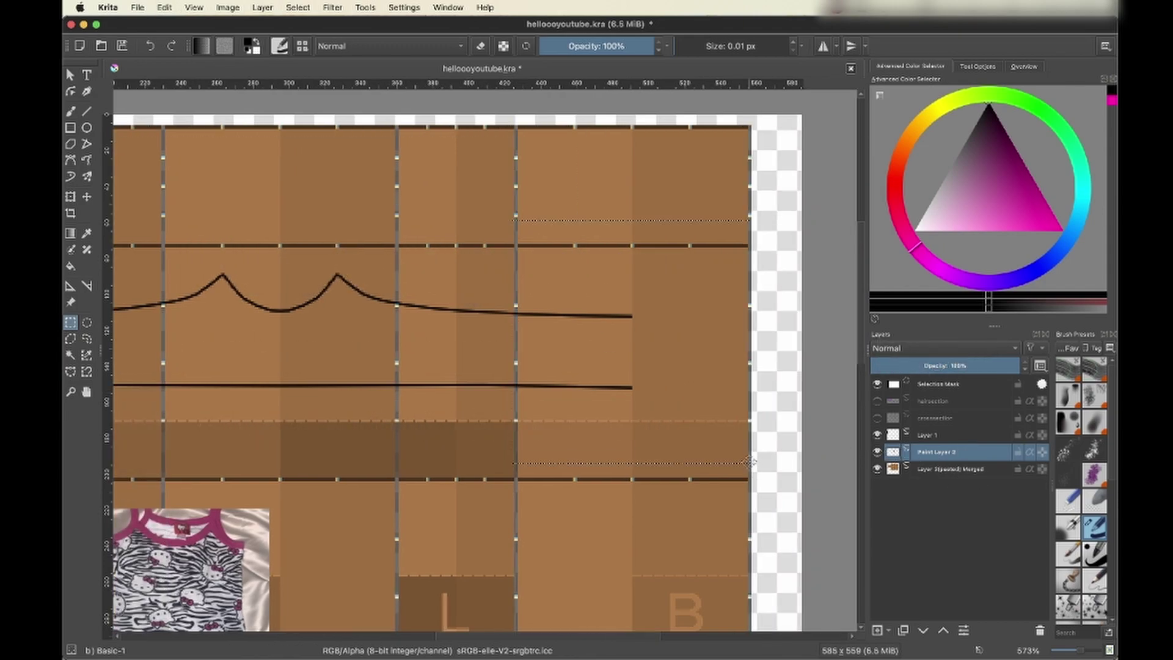
key("super+c")
key("super+v")
left_click(278, 7)
mouse_move(316, 155)
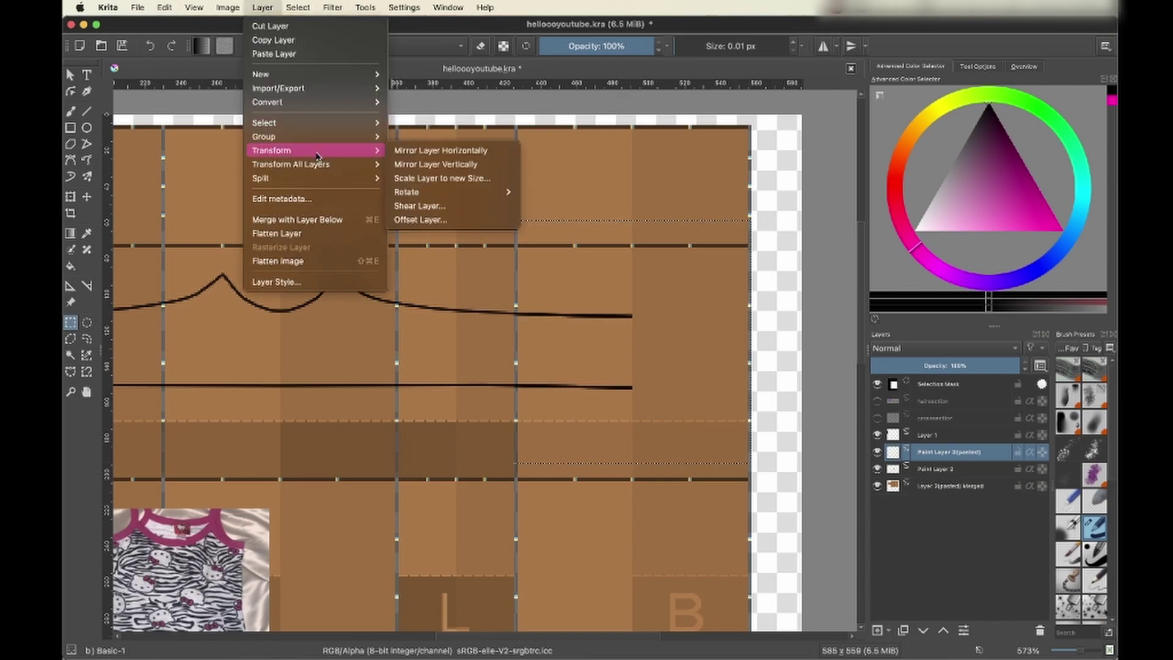
left_click(418, 151)
key("super+e")
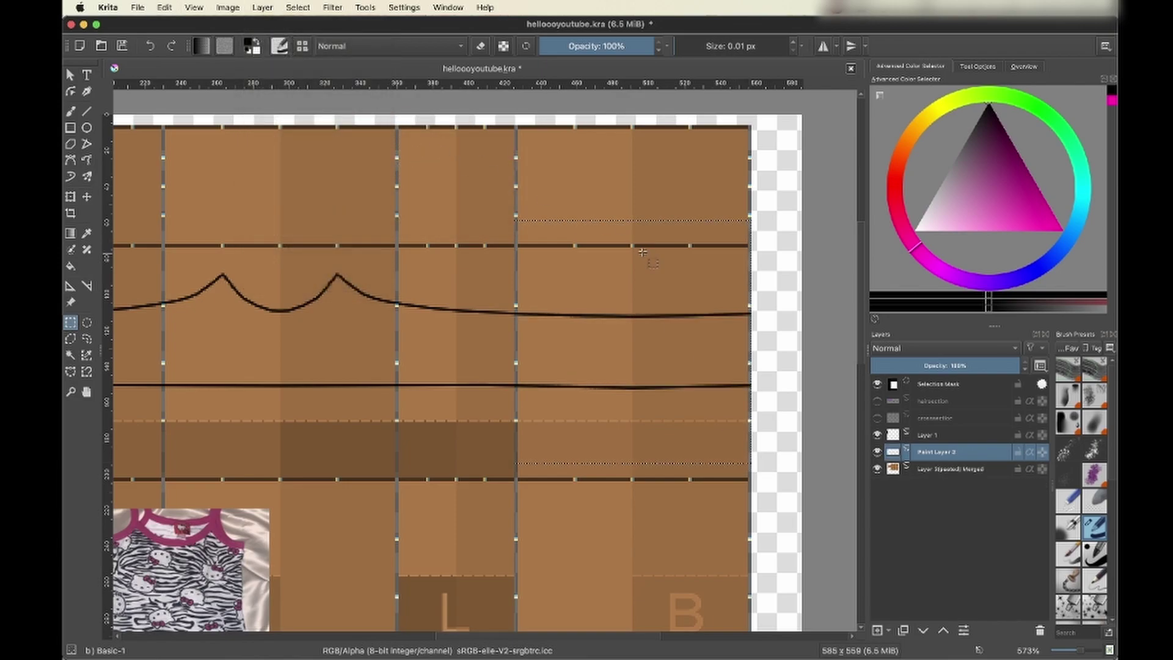
Step: Clear the back panel selection and save the document
scroll(647, 259, "left", 3)
left_click(582, 257)
scroll(582, 258, "left", 2)
scroll(582, 257, "left", 3)
scroll(582, 257, "down", 4)
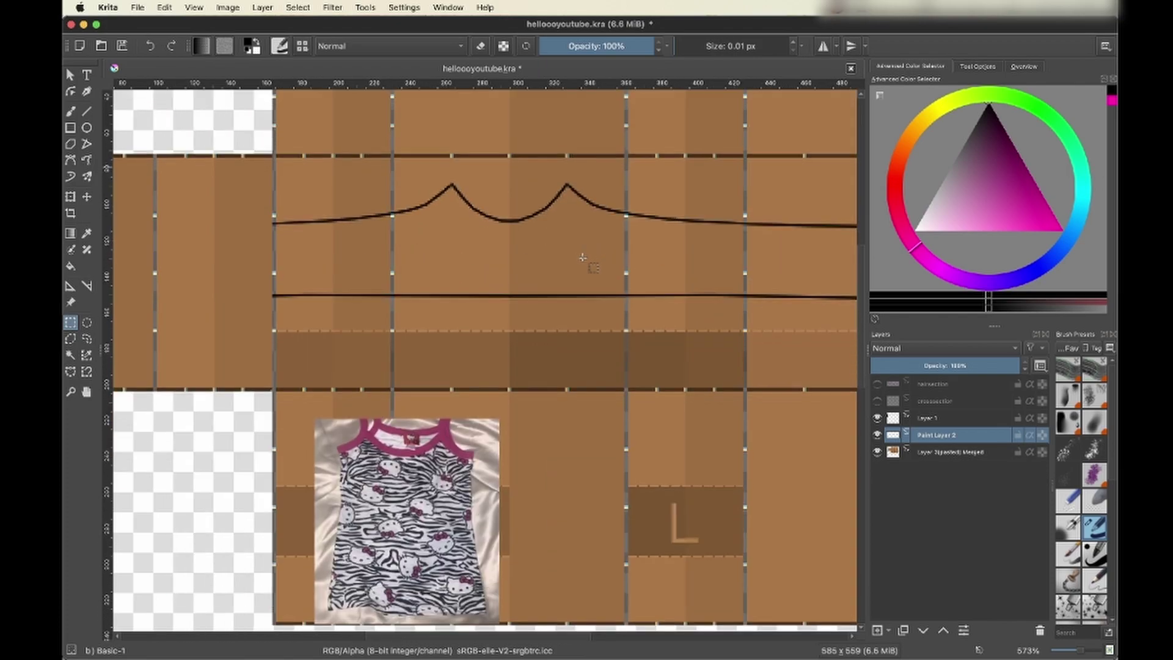
scroll(580, 255, "up", 1)
key("super+s")
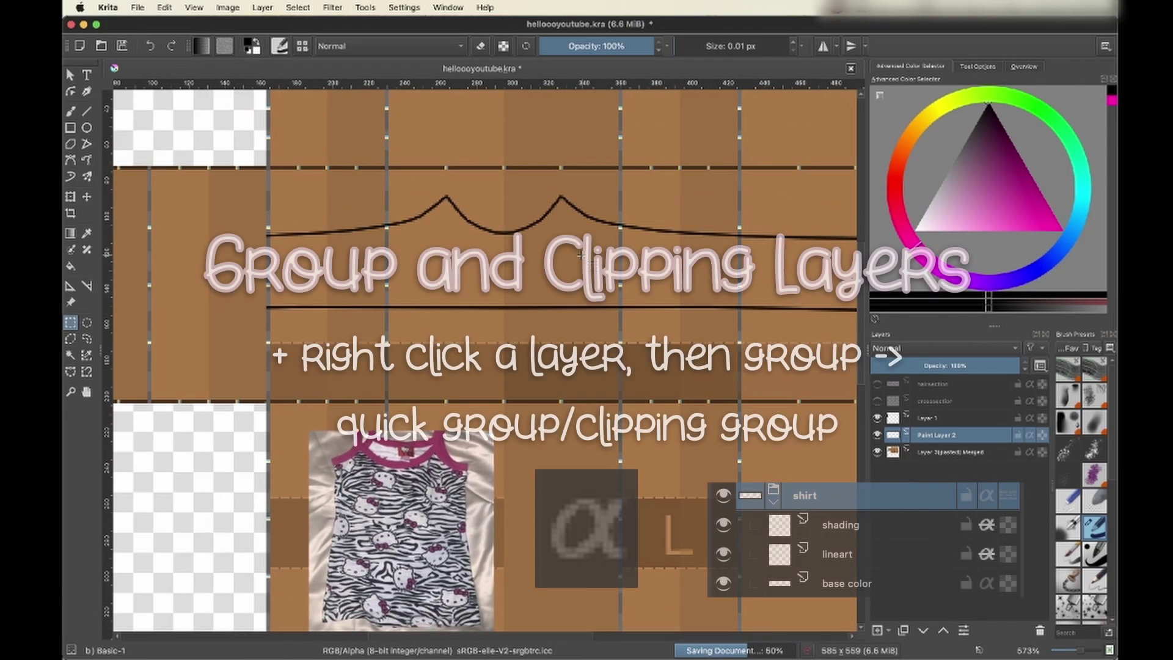
Step: Put Paint Layer 2 into a quick group and move Layer 1 to the top of the layer stack
scroll(580, 255, "up", 1)
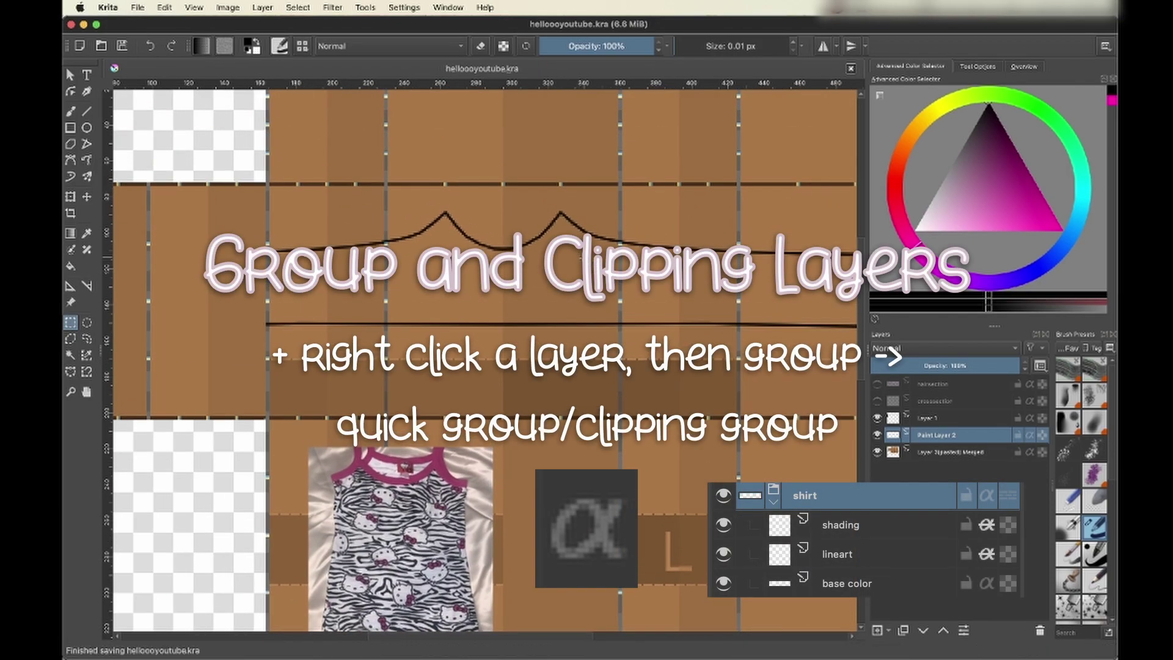
scroll(580, 257, "up", 2)
scroll(580, 257, "right", 1)
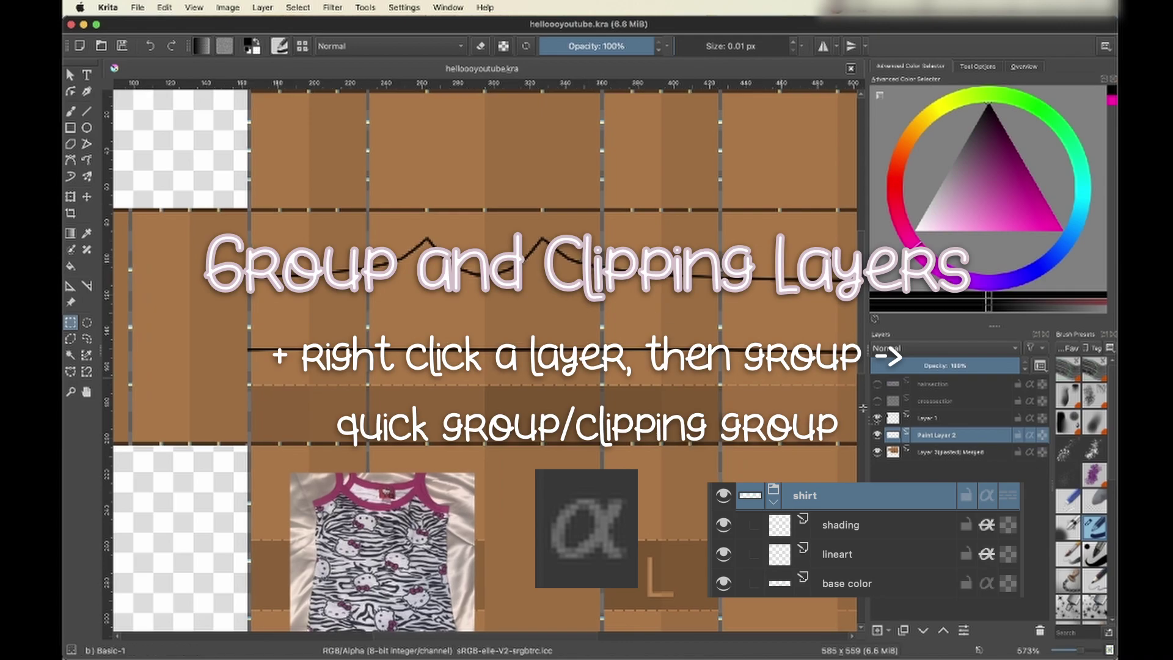
right_click(939, 440)
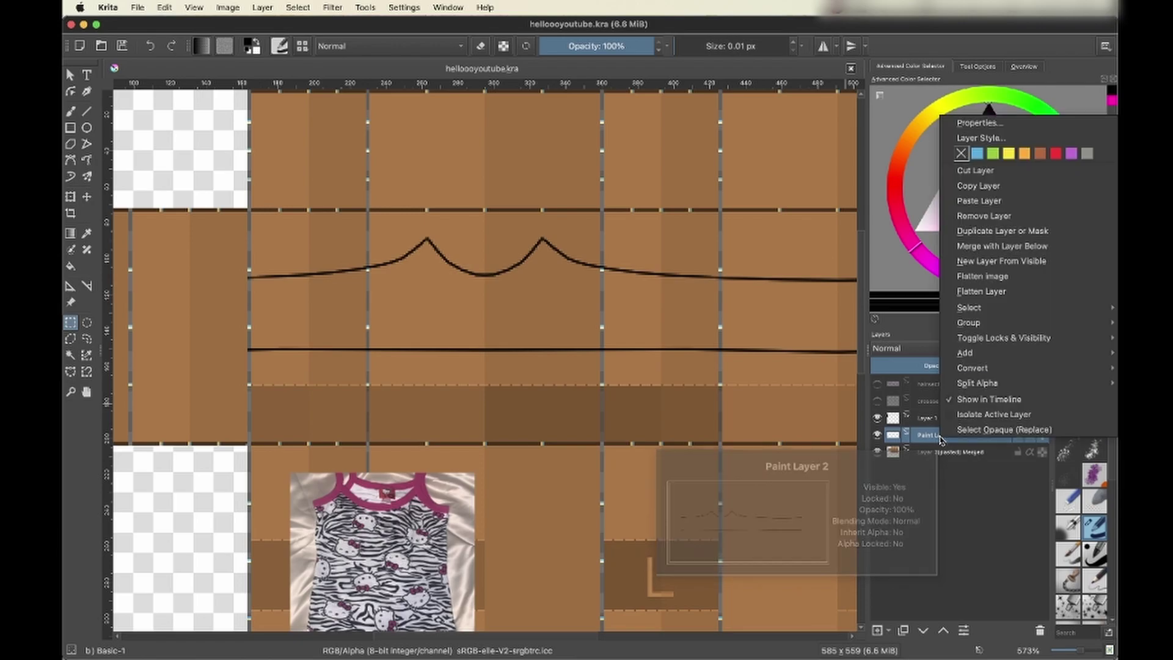
mouse_move(974, 330)
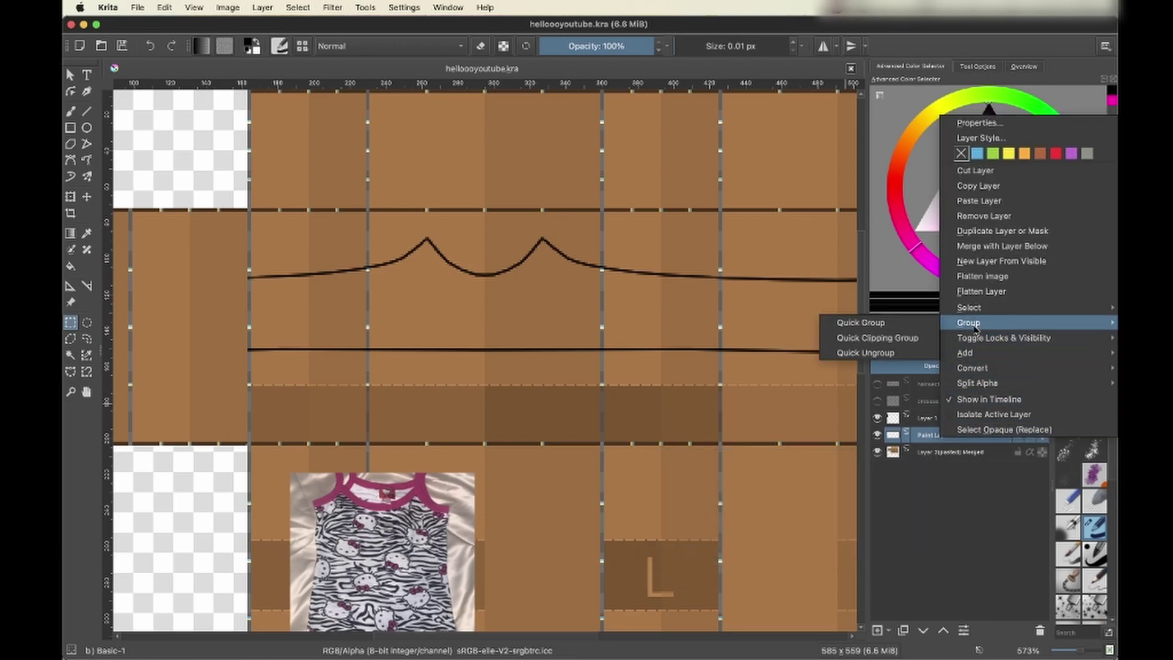
left_click(909, 330)
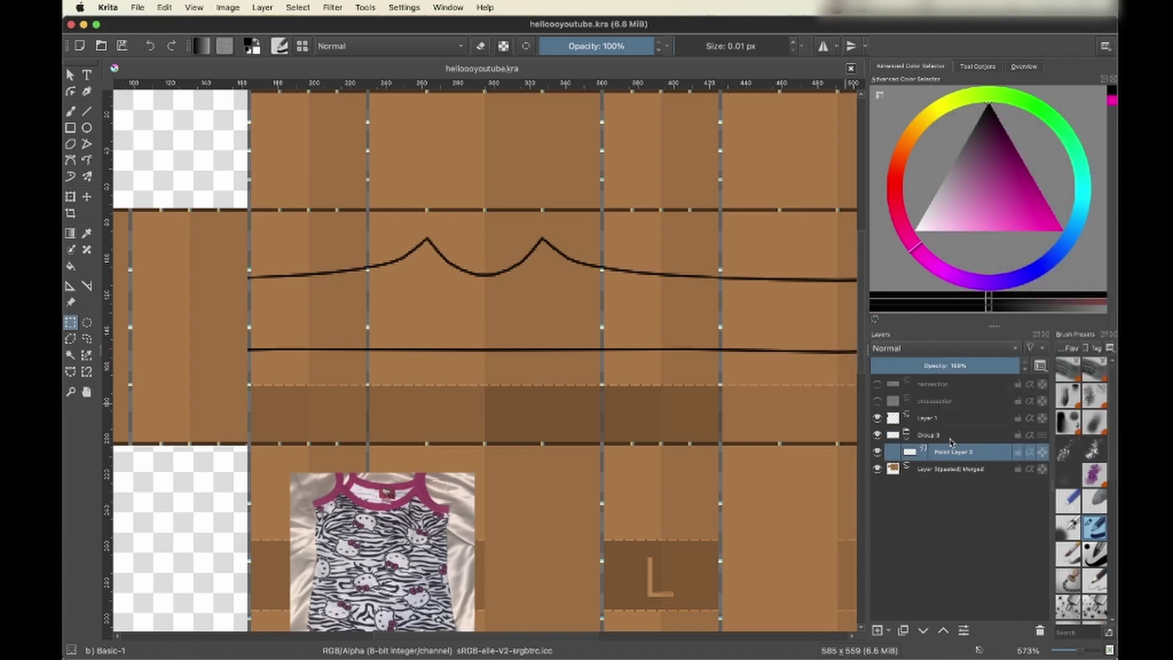
left_click_drag(937, 420, 937, 376)
Step: Add a new paint layer below Paint Layer 2 inside the group and rename it 1
left_click(936, 454)
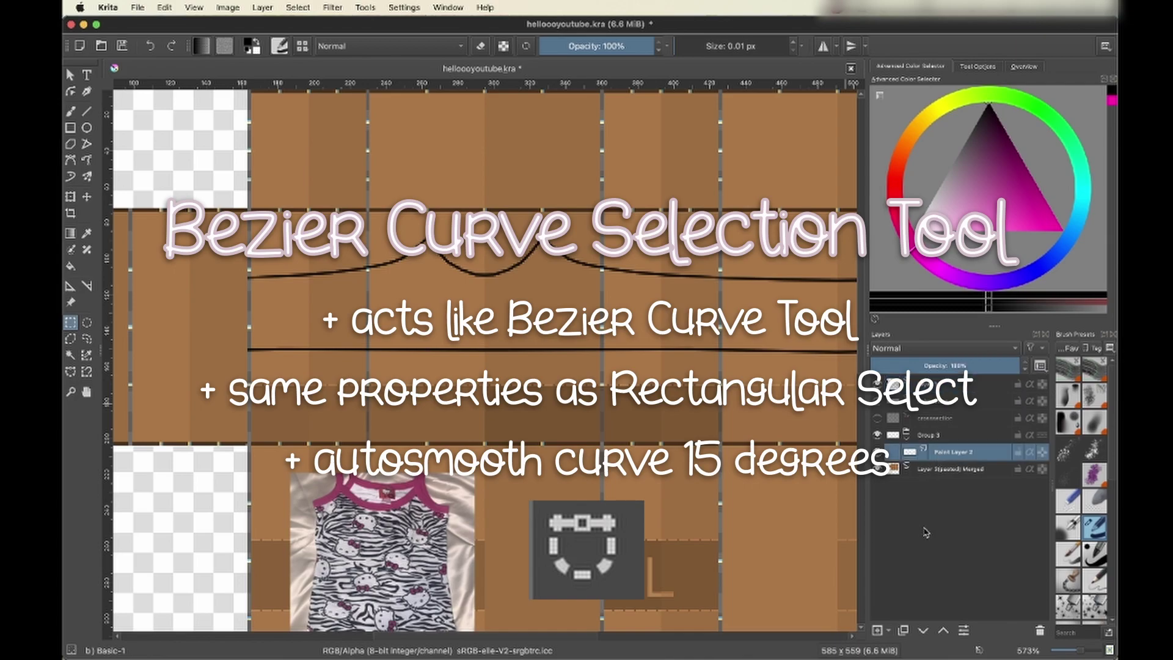
left_click(876, 629)
left_click_drag(969, 452, 964, 473)
double_click(965, 472)
type("1")
key("Return")
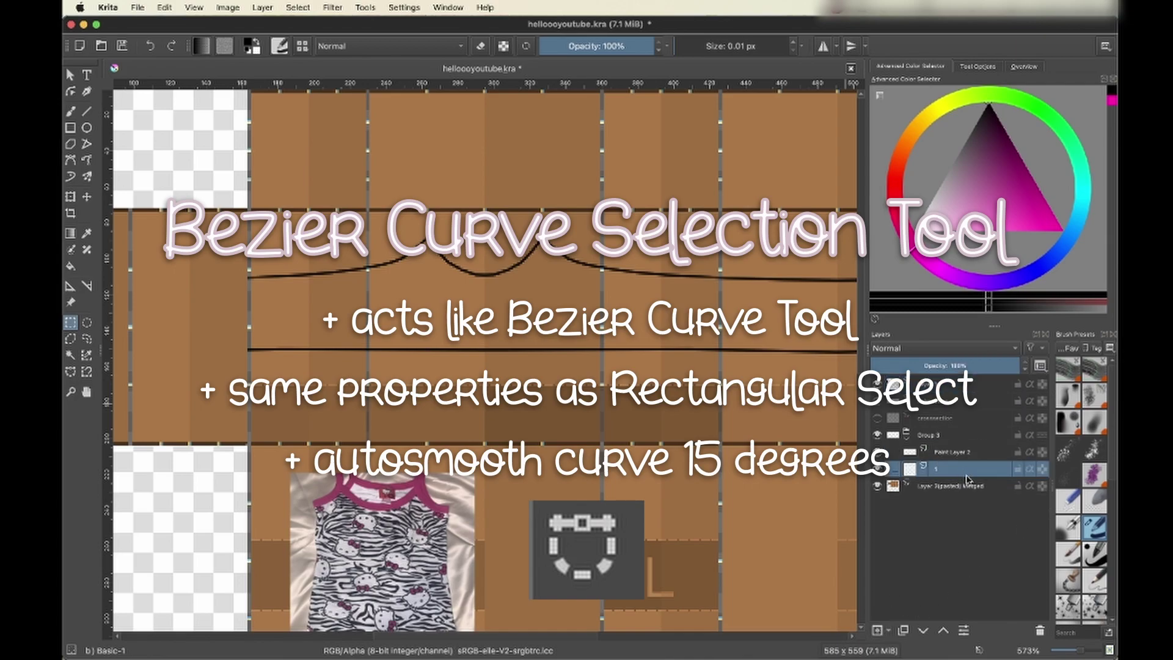
Step: Start a Bezier curve selection from the front centre, following the hemline to the back centre and the top line toward the strap peak
left_click(70, 372)
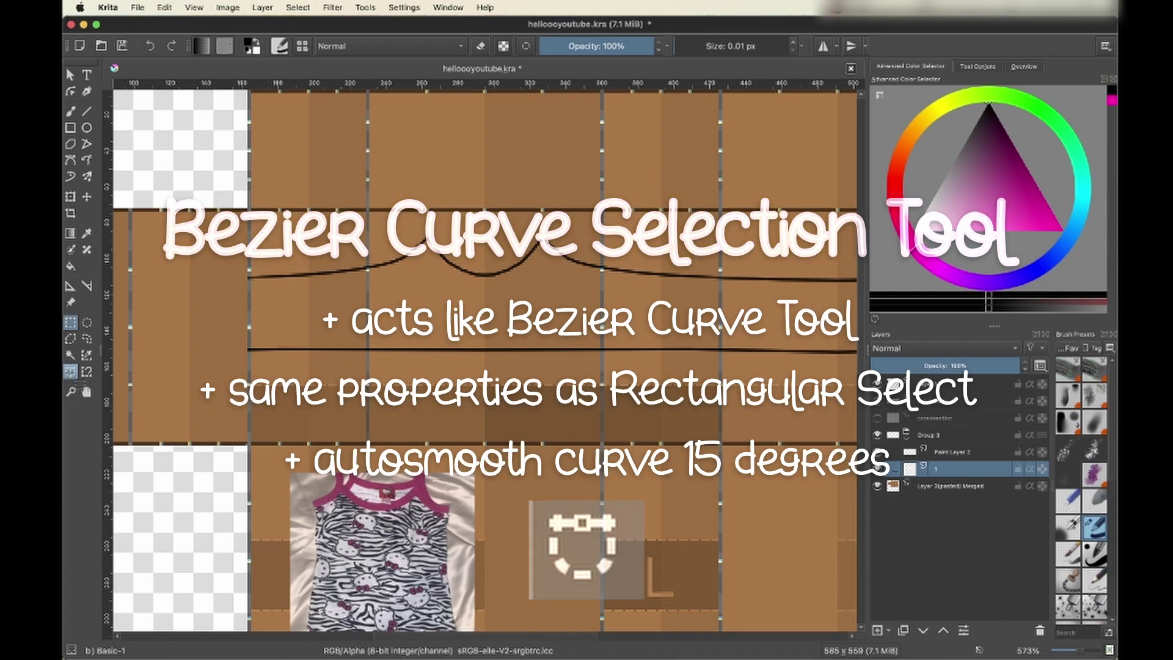
scroll(487, 334, "up", 4)
left_click(465, 360)
scroll(466, 360, "right", 3)
scroll(794, 359, "right", 3)
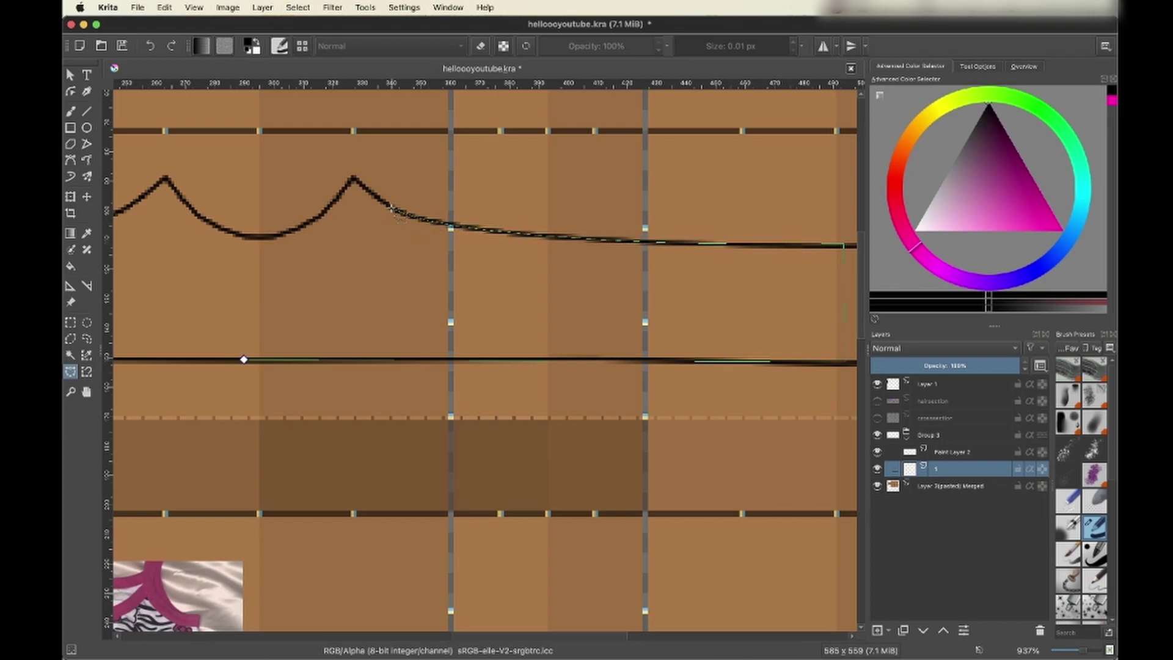
Step: Trace the Bezier selection over the strap peak and down the neckline to the front centre, and close it at the hemline
scroll(394, 210, "up", 4)
left_click(294, 127)
scroll(295, 129, "left", 3)
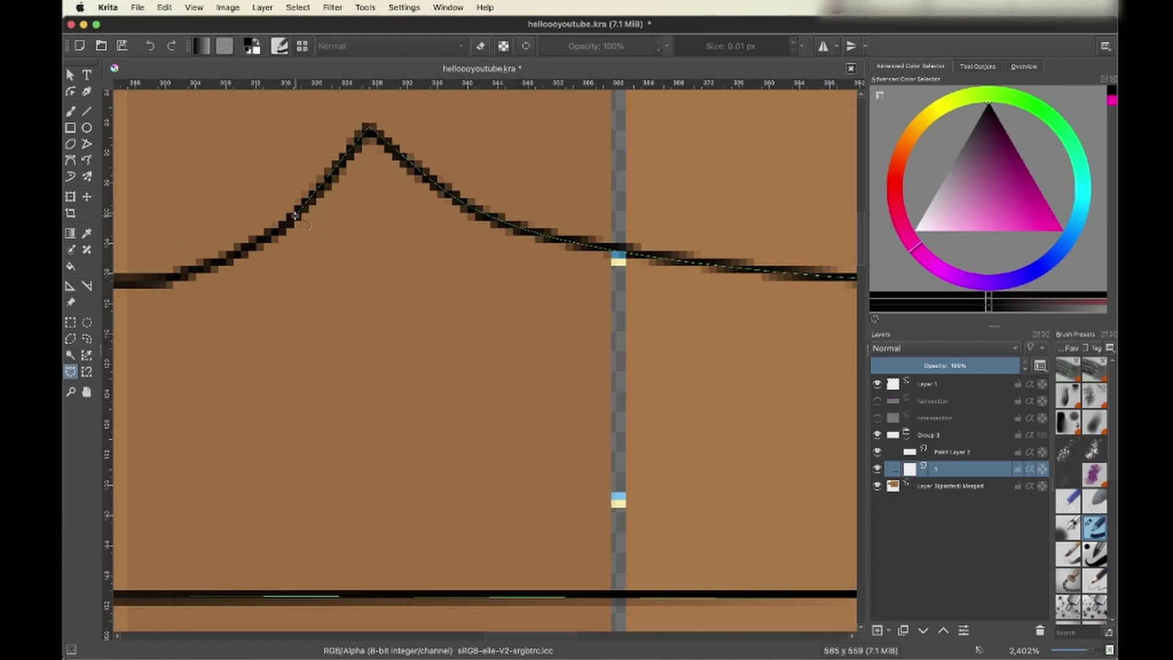
scroll(295, 216, "left", 3)
left_click_drag(366, 214, 343, 233)
left_click_drag(235, 279, 223, 284)
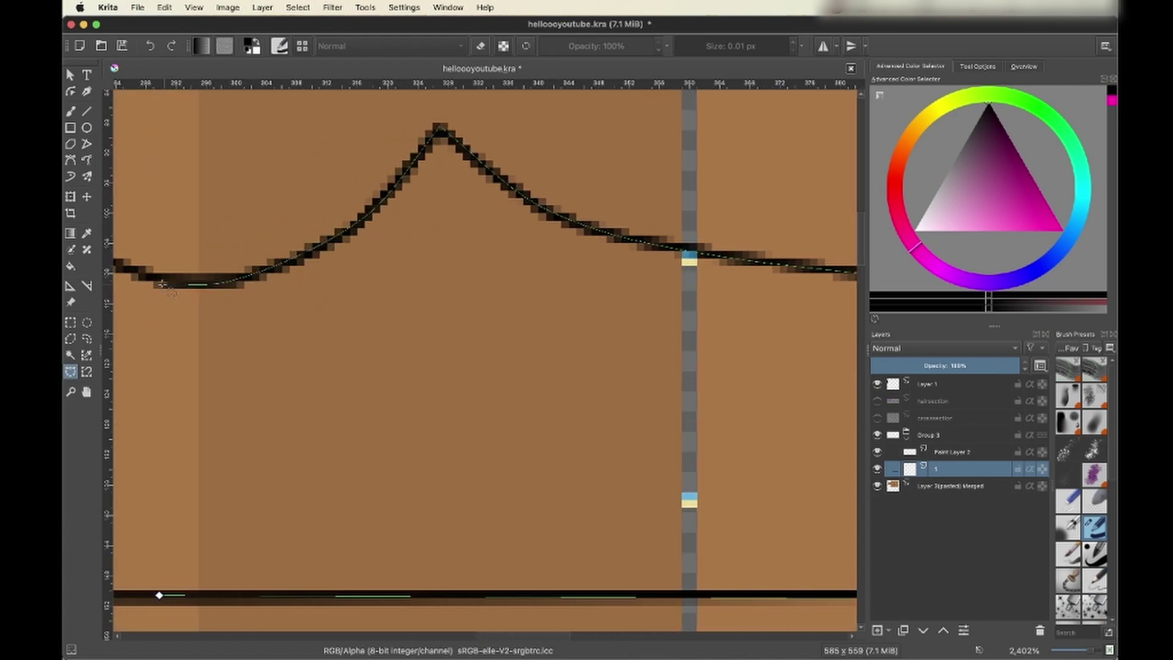
scroll(162, 363, "down", 3)
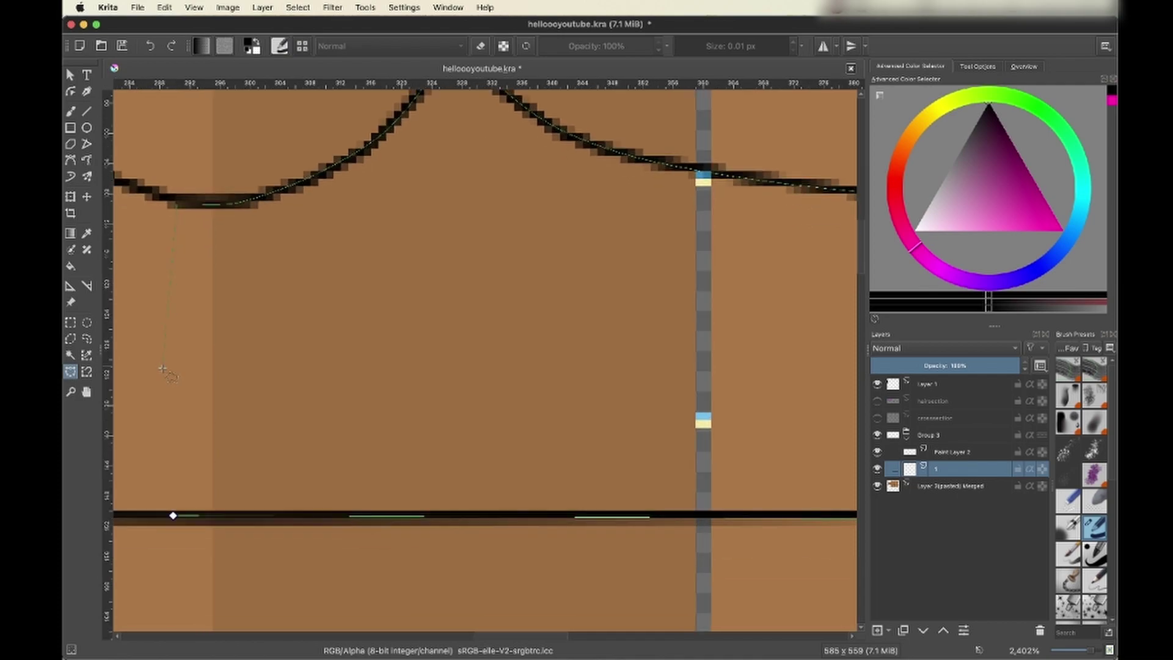
left_click(168, 517)
scroll(388, 457, "down", 3)
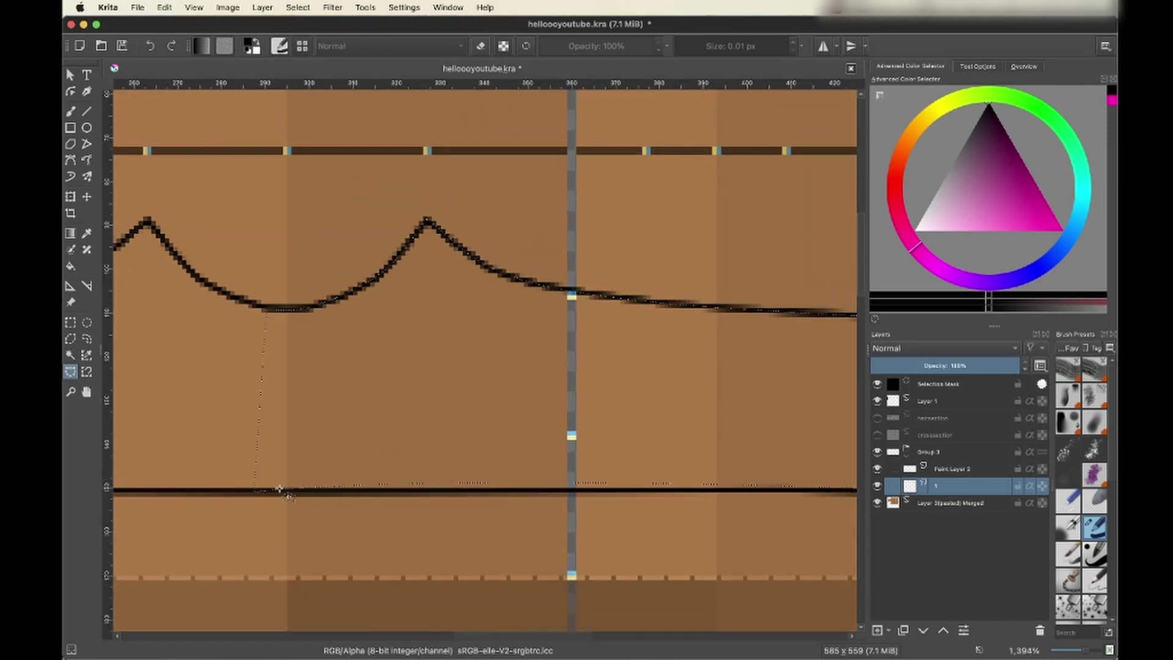
Step: Correct the lower edge of the selection with additional Bezier curve selections along the hemline
left_click(263, 490)
scroll(544, 470, "right", 2)
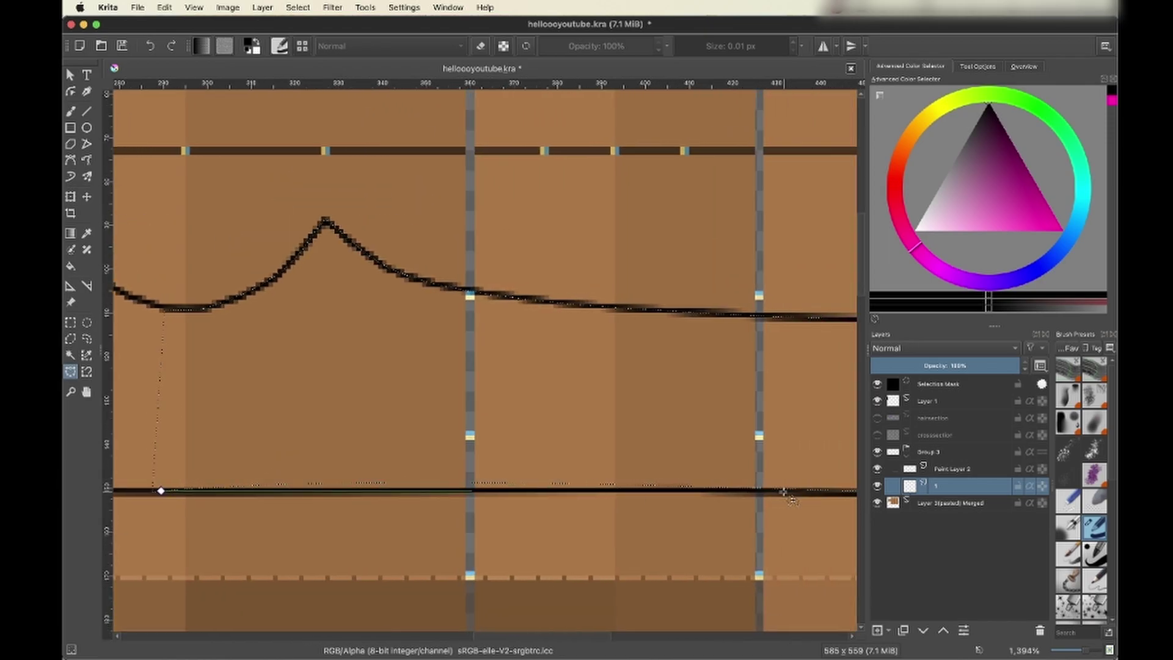
scroll(761, 437, "left", 2)
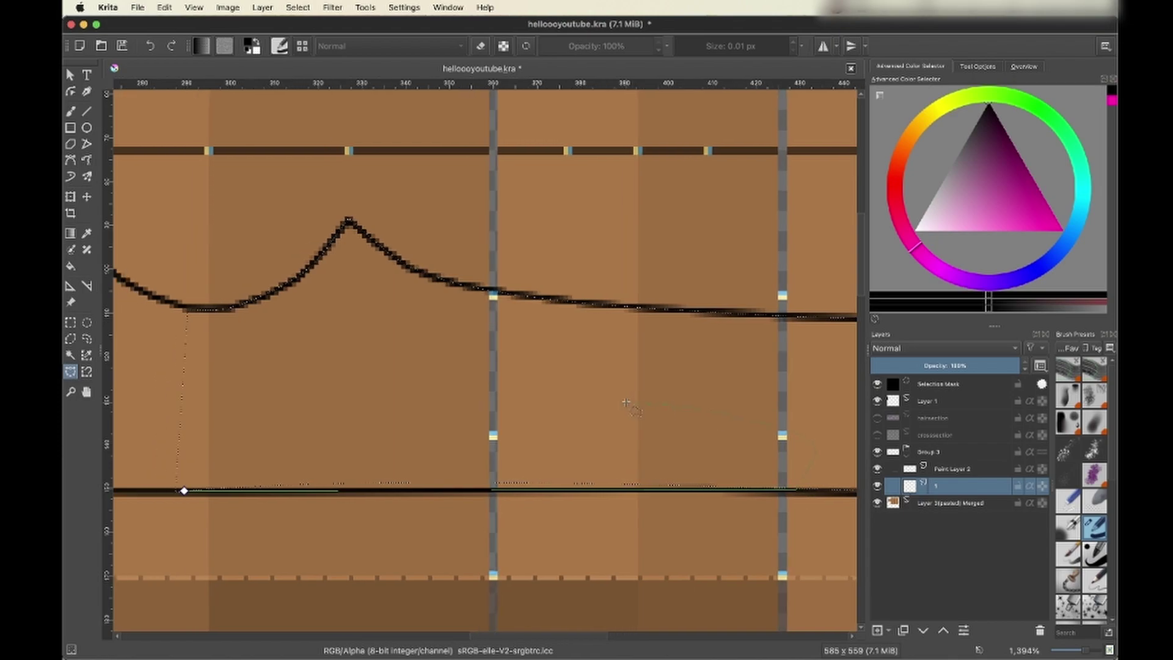
left_click(252, 490)
left_click(247, 491)
scroll(248, 491, "right", 2)
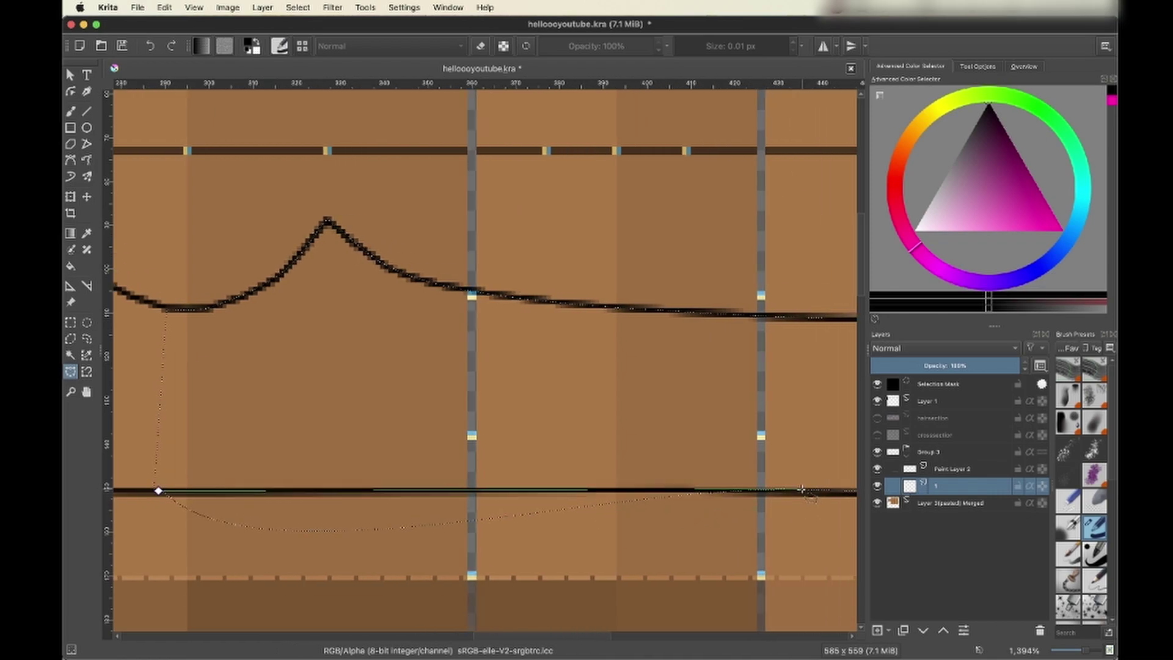
scroll(420, 532, "left", 2)
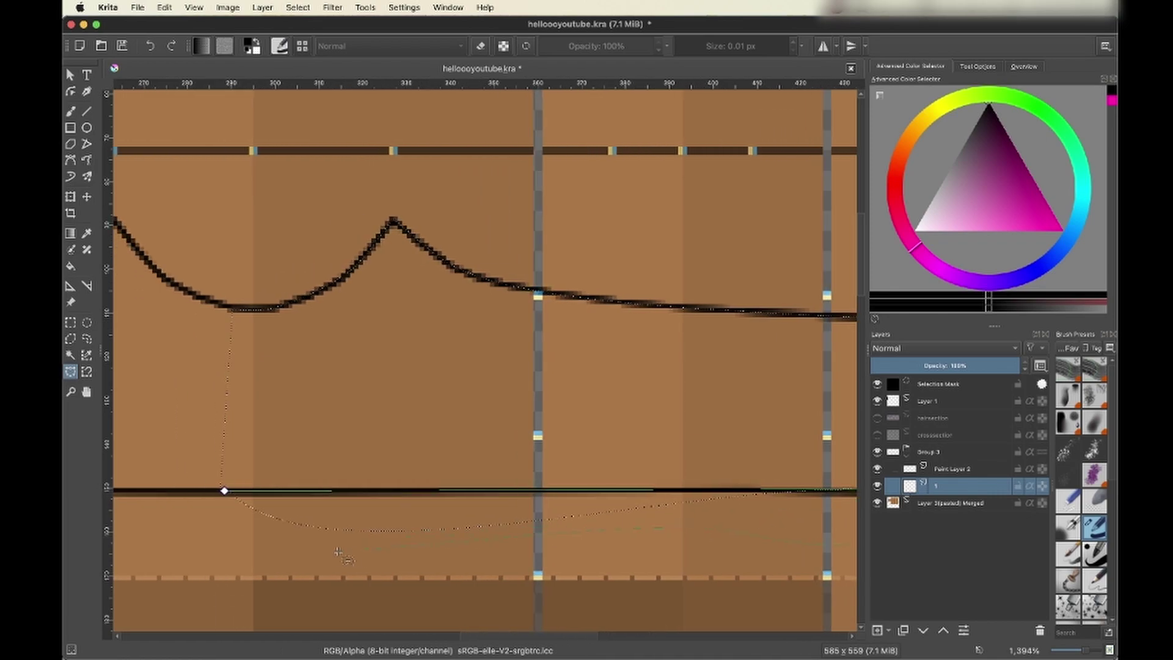
double_click(176, 490)
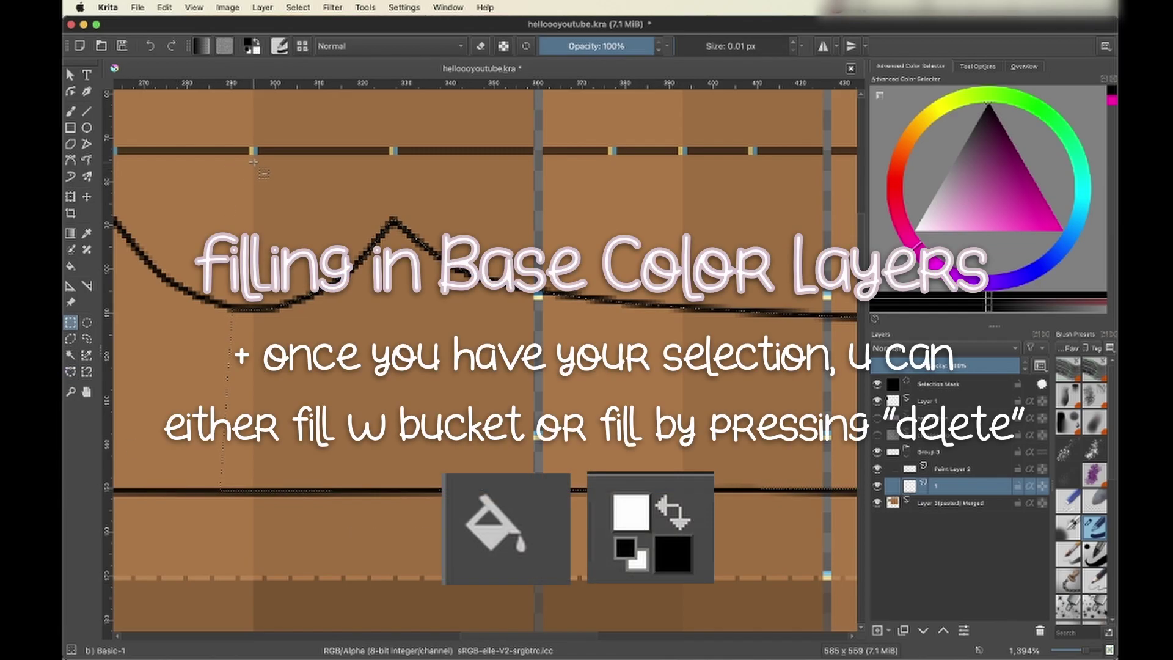
Step: Fill the selected area on layer 1 with black using the Fill tool while the layer is isolated, and remove the fill
scroll(272, 410, "down", 1)
scroll(272, 410, "down", 3)
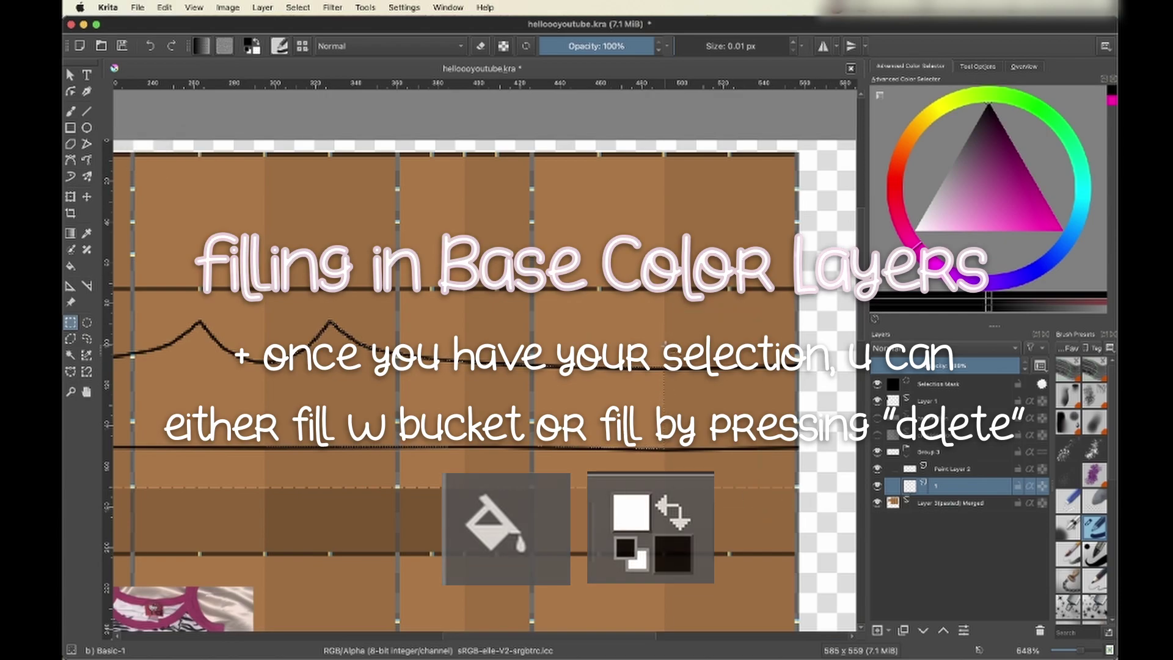
left_click(71, 266)
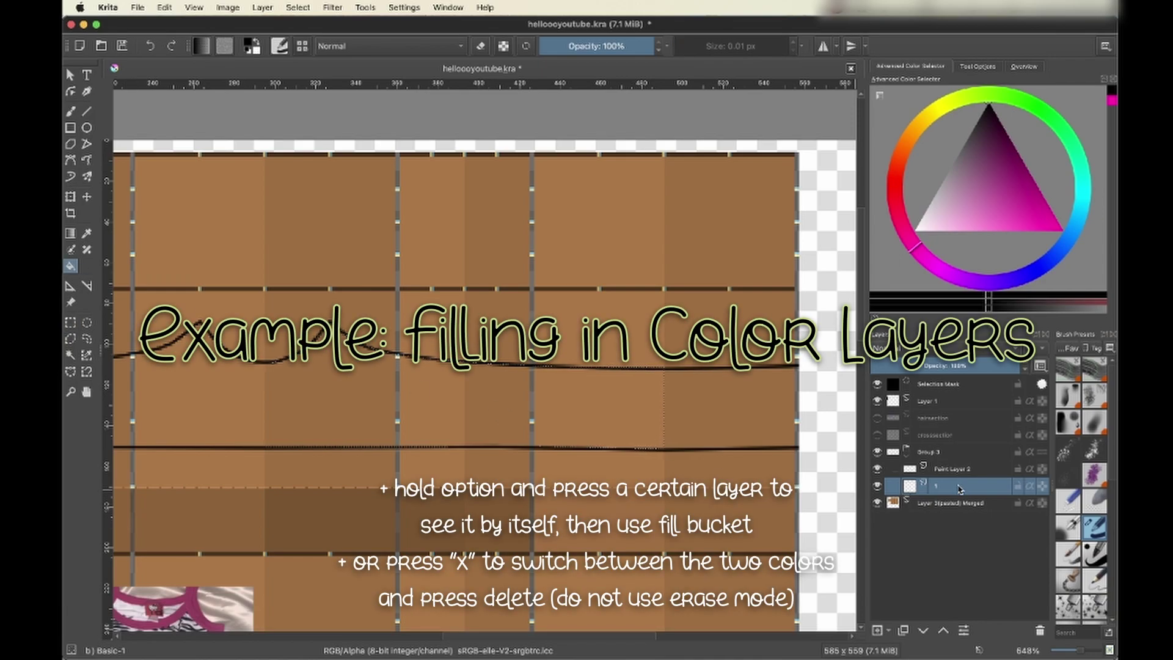
left_click(960, 489, "alt")
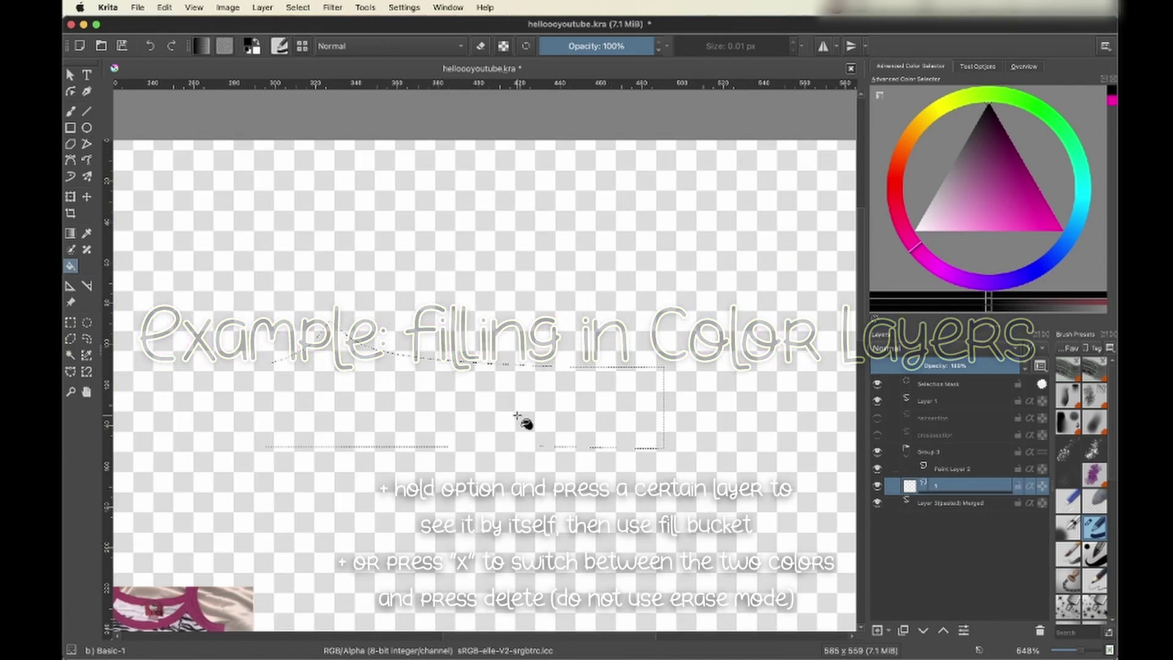
left_click(517, 418)
left_click(948, 488, "alt")
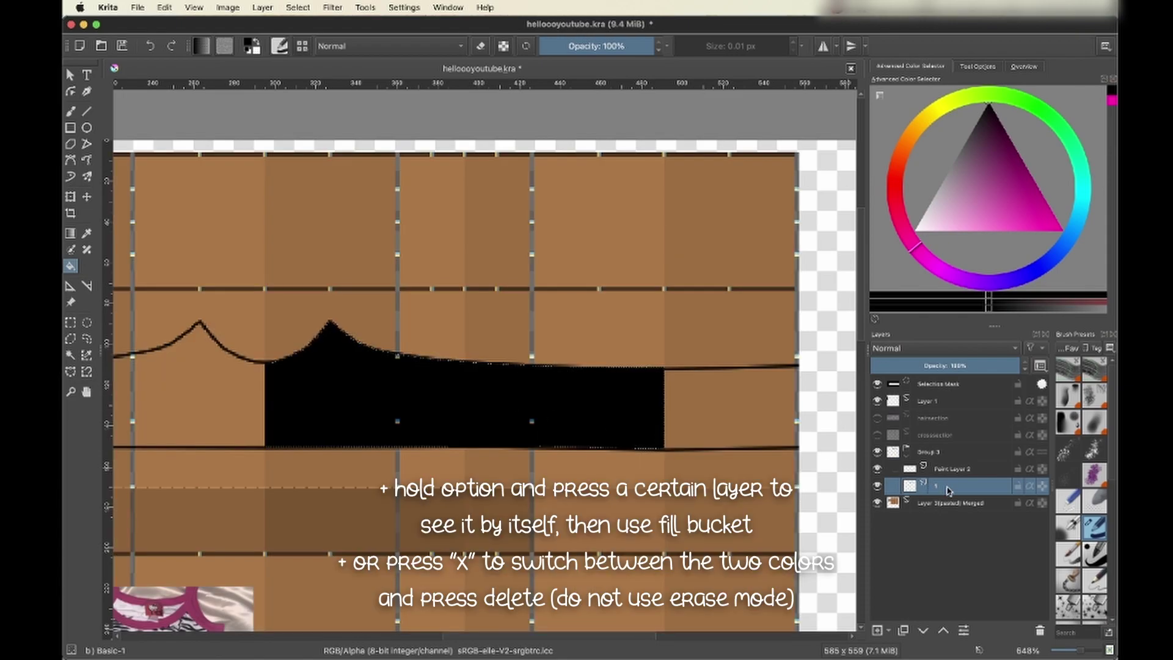
key("Delete")
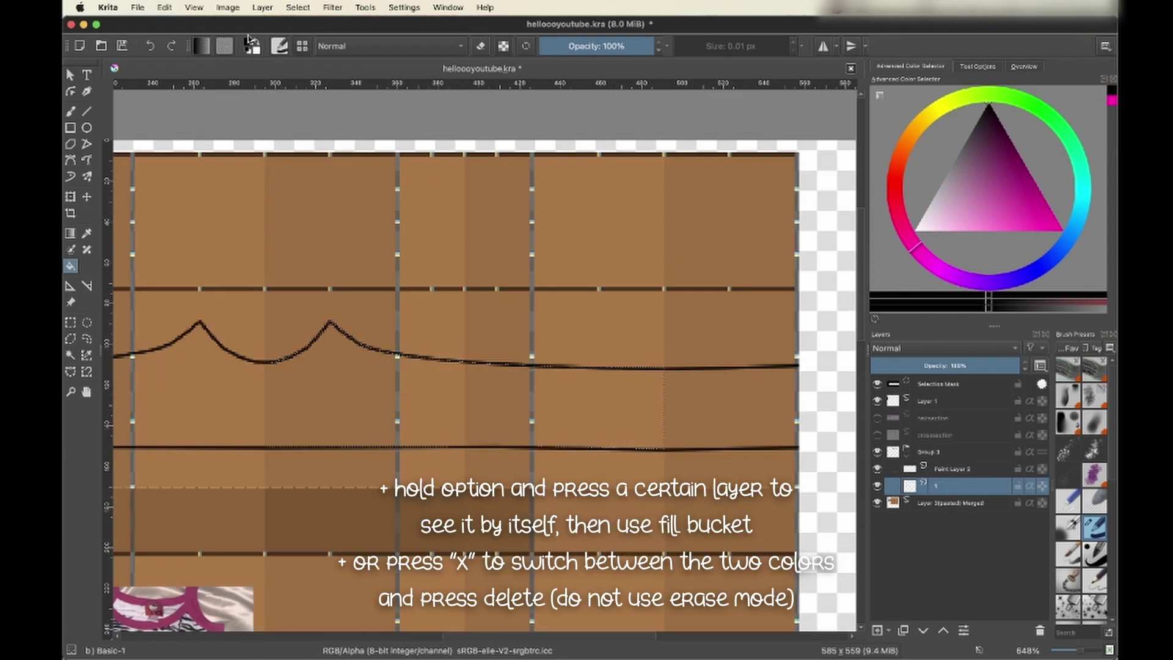
Step: Try swapping the foreground and background colors repeatedly and filling the selection with the white background color, and undo the fill
key("x")
key("x")
key("x")
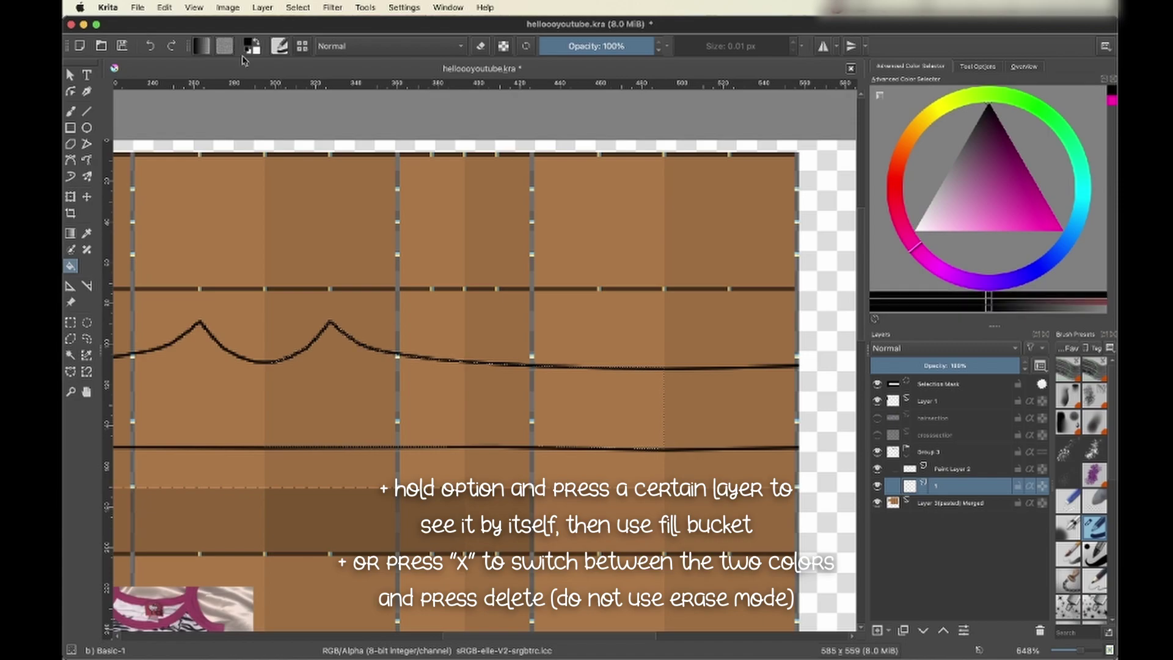
key("x")
key("x")
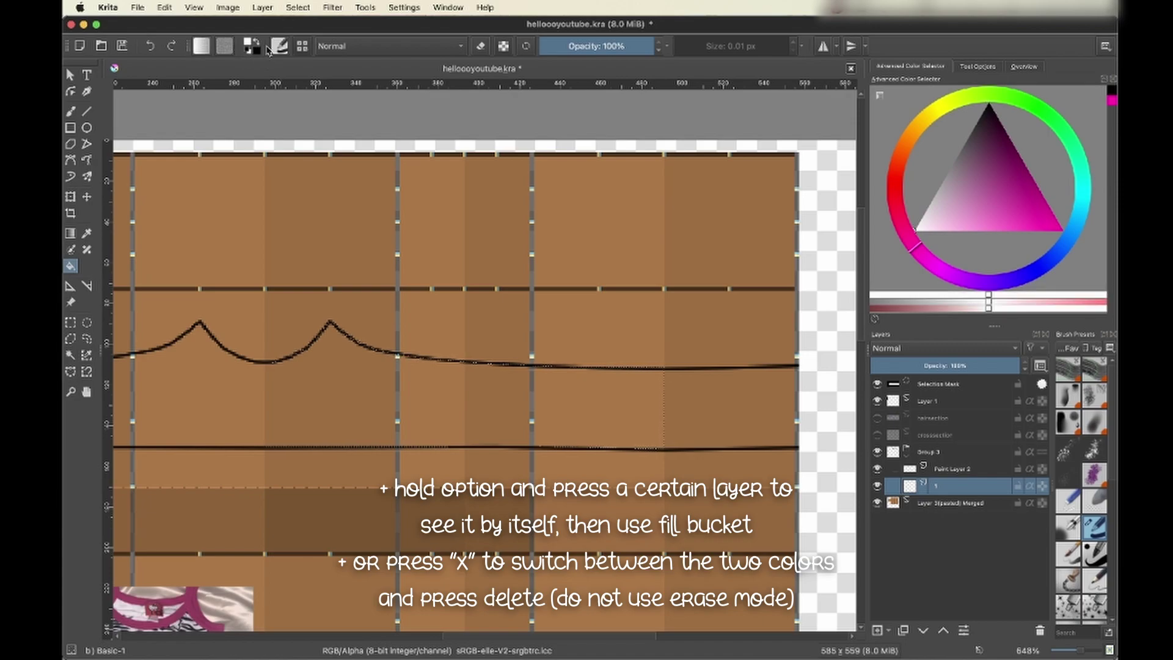
key("x")
key("BackSpace")
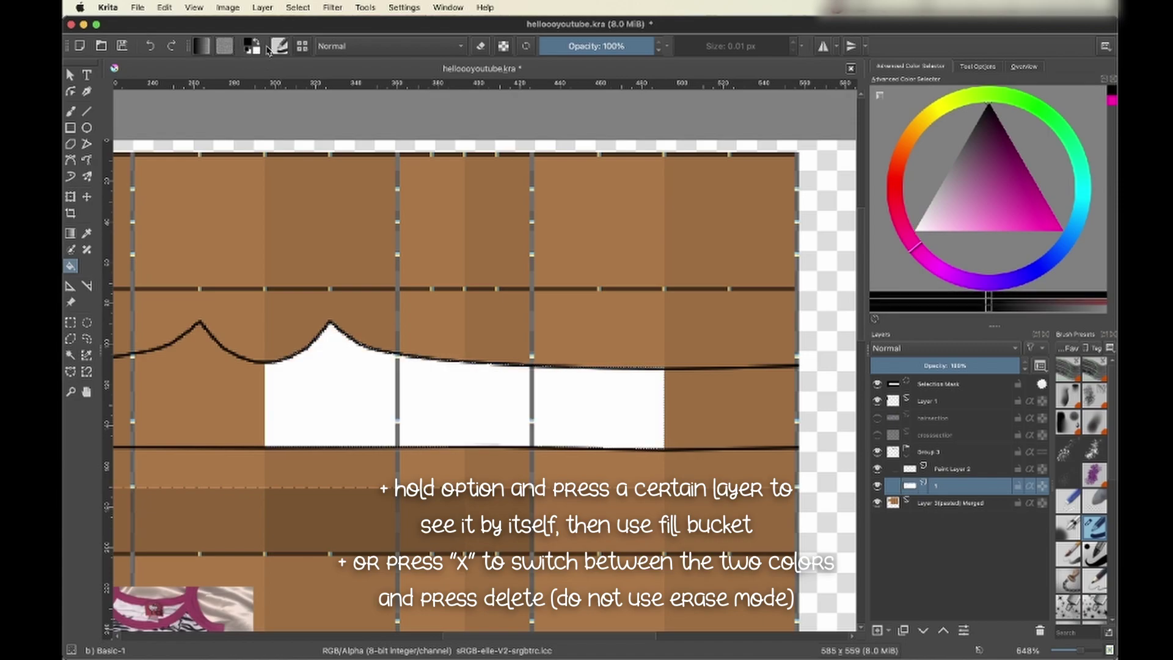
key("super+z")
Step: Fill the selection on layer 1 with black as the background color, swap the colors, and refill it with white
key("x")
key("BackSpace")
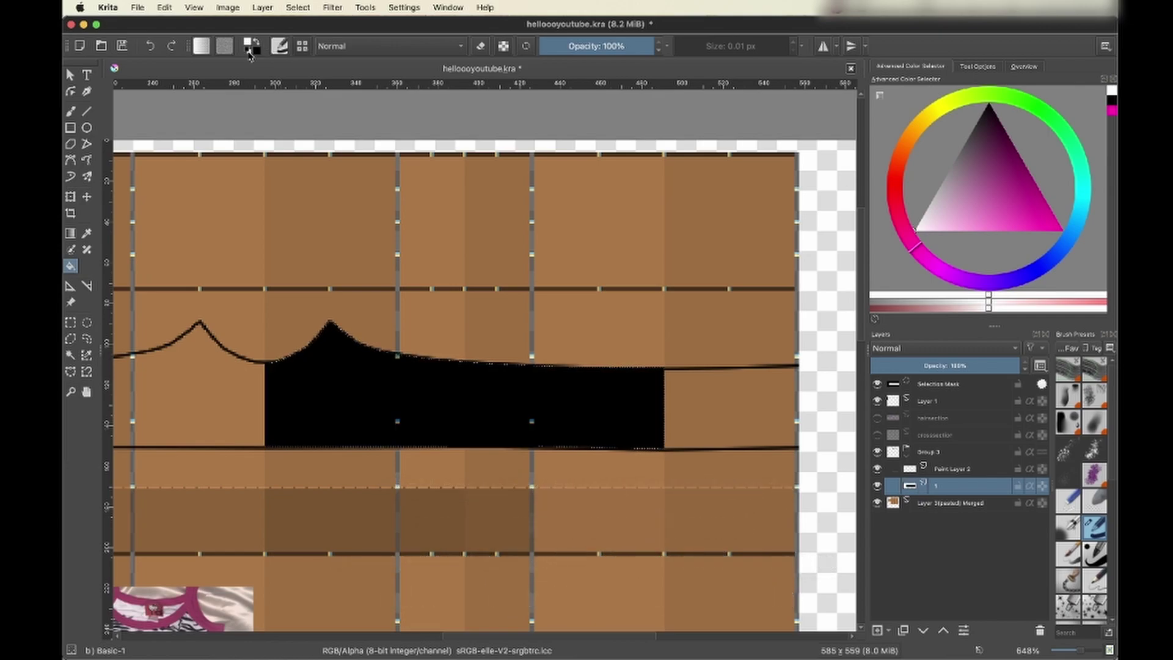
key("x")
key("BackSpace")
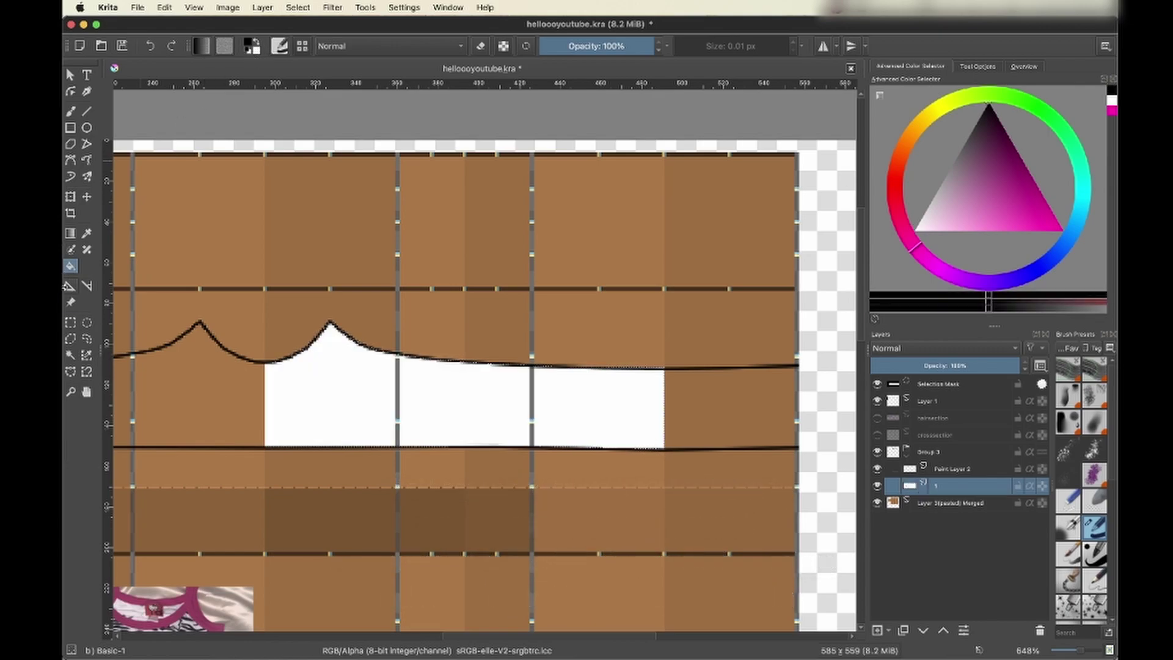
Step: Mirror a copy of the white fill in a rectangular selection over the back panel horizontally, and merge it into layer 1
left_click(71, 321)
left_click_drag(529, 246, 799, 499)
key("super+c")
key("super+v")
left_click(231, 7)
mouse_move(263, 7)
left_click(452, 150)
key("super+e")
Step: Copy the white fill in a rectangular selection spanning the front and both side panels to a new layer, and mirror that layer horizontally
scroll(503, 265, "left", 4)
scroll(503, 265, "left", 2)
left_click_drag(171, 142, 710, 506)
key("super+c")
key("super+v")
left_click(264, 8)
left_click(278, 9)
left_click(272, 7)
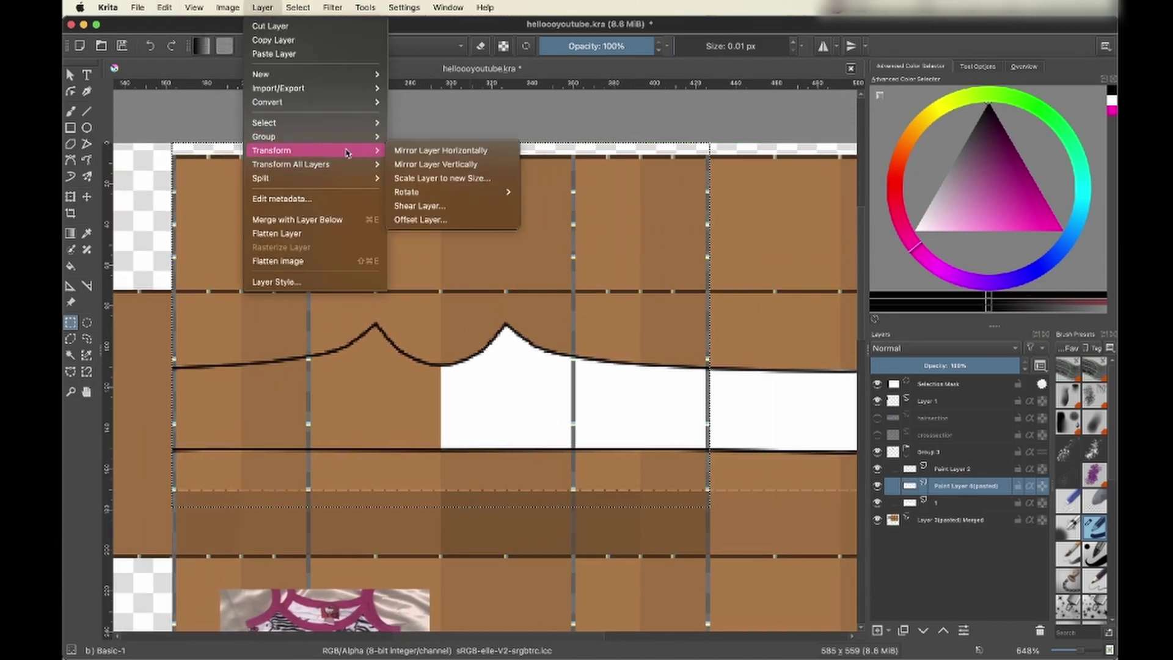
mouse_move(327, 150)
left_click(452, 151)
Step: Merge the mirrored white fill into layer 1 below it and save the document
key("super+e")
key("super+s")
scroll(691, 388, "down", 2)
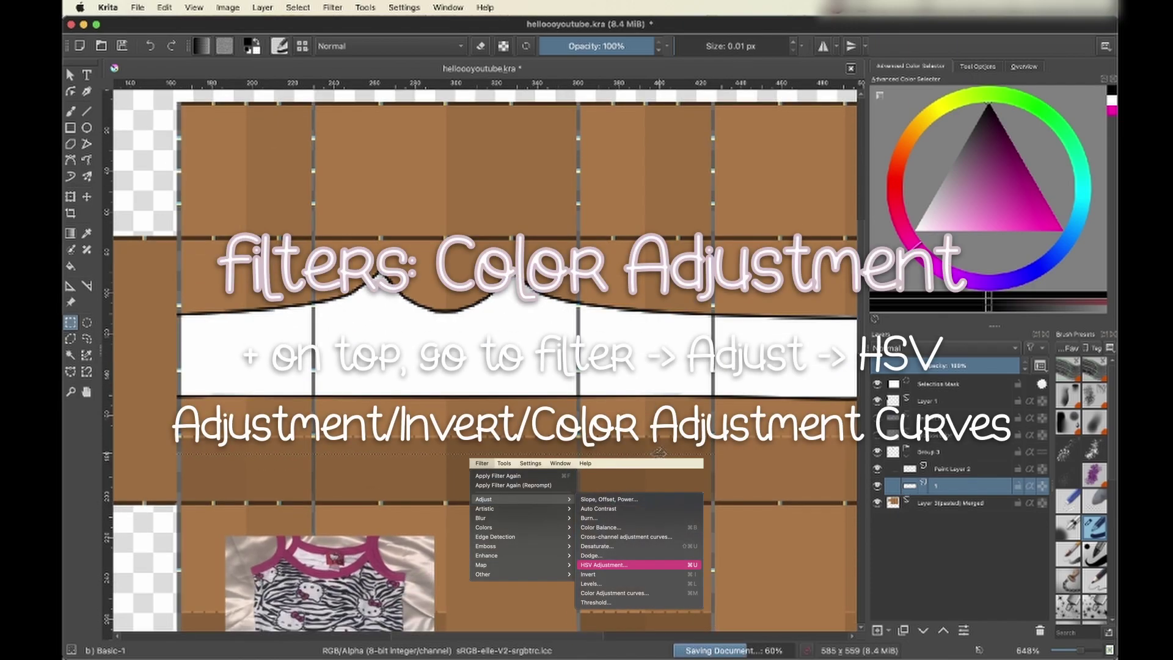
Step: Deselect, colorize layer 1's white fill mint green with HSV Adjustment at hue 138, saturation 100 and lightness -16, and save the document
left_click(659, 489)
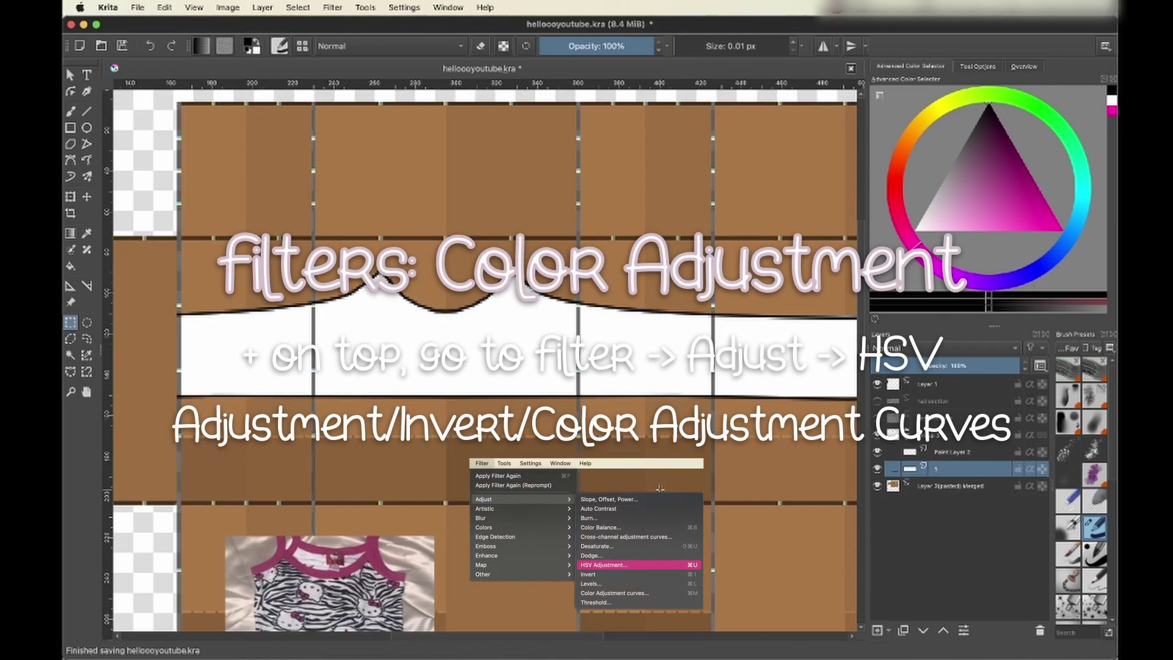
left_click(332, 7)
mouse_move(354, 61)
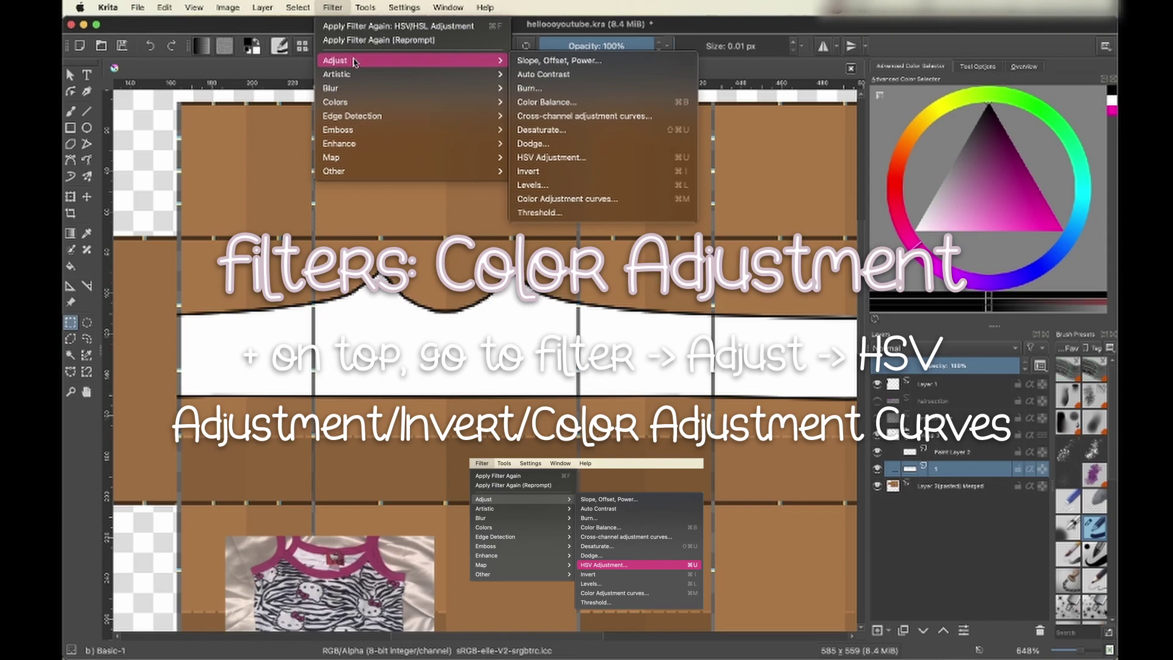
left_click(546, 158)
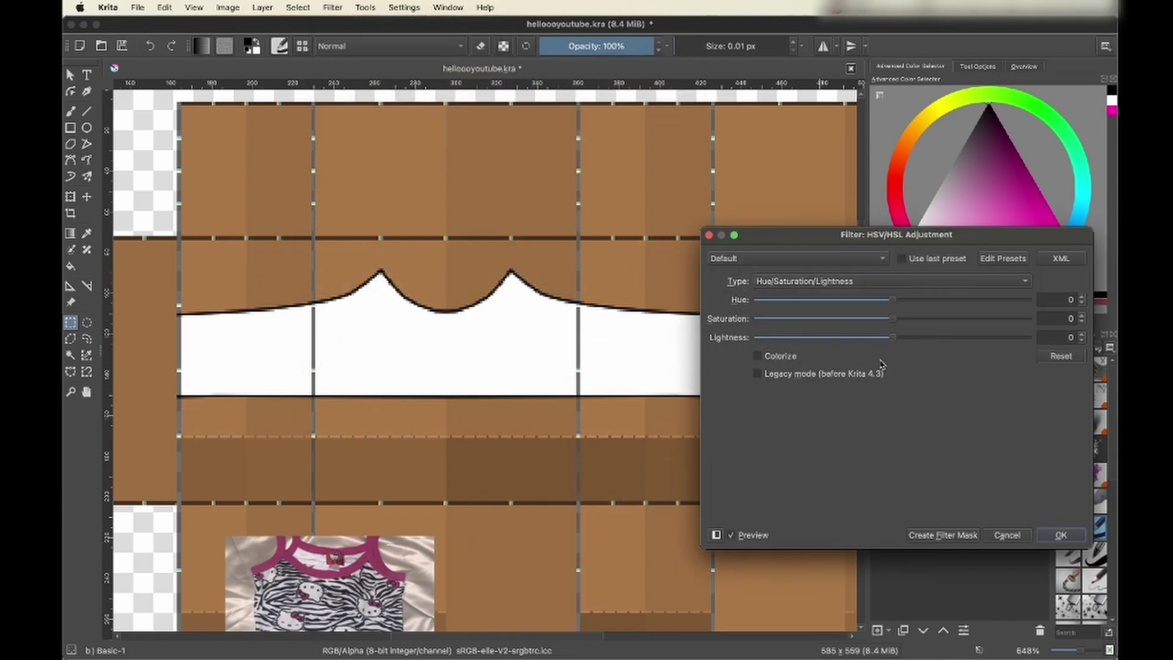
left_click(769, 357)
left_click_drag(893, 340, 873, 341)
left_click_drag(759, 322, 1034, 322)
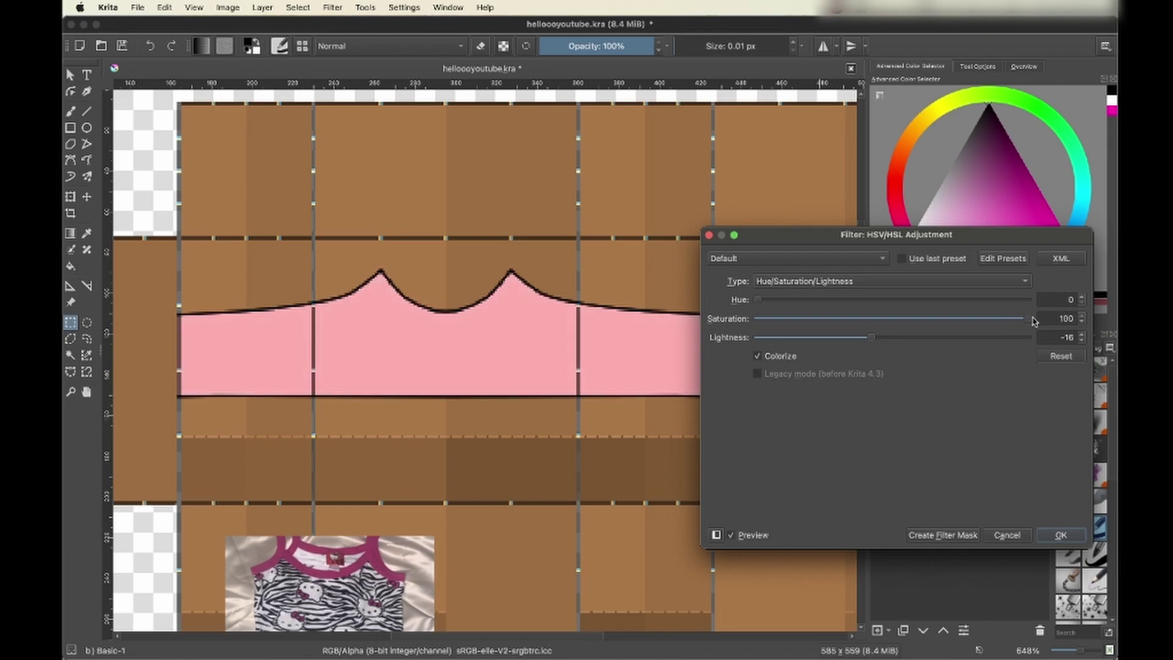
left_click_drag(763, 302, 862, 315)
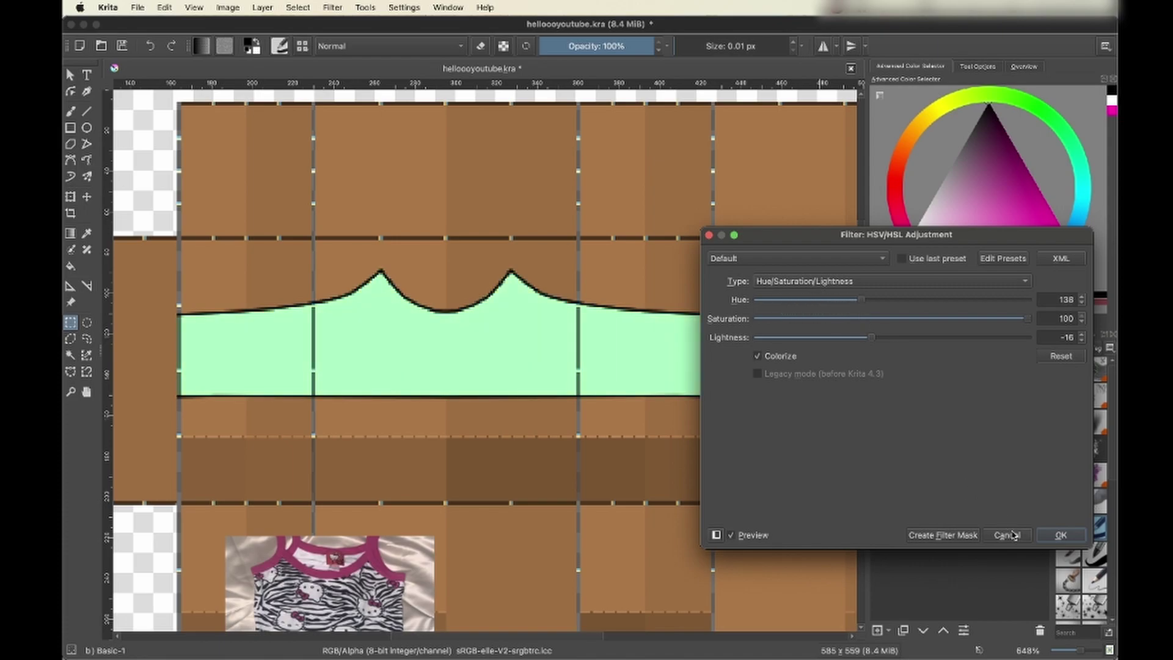
left_click(1060, 535)
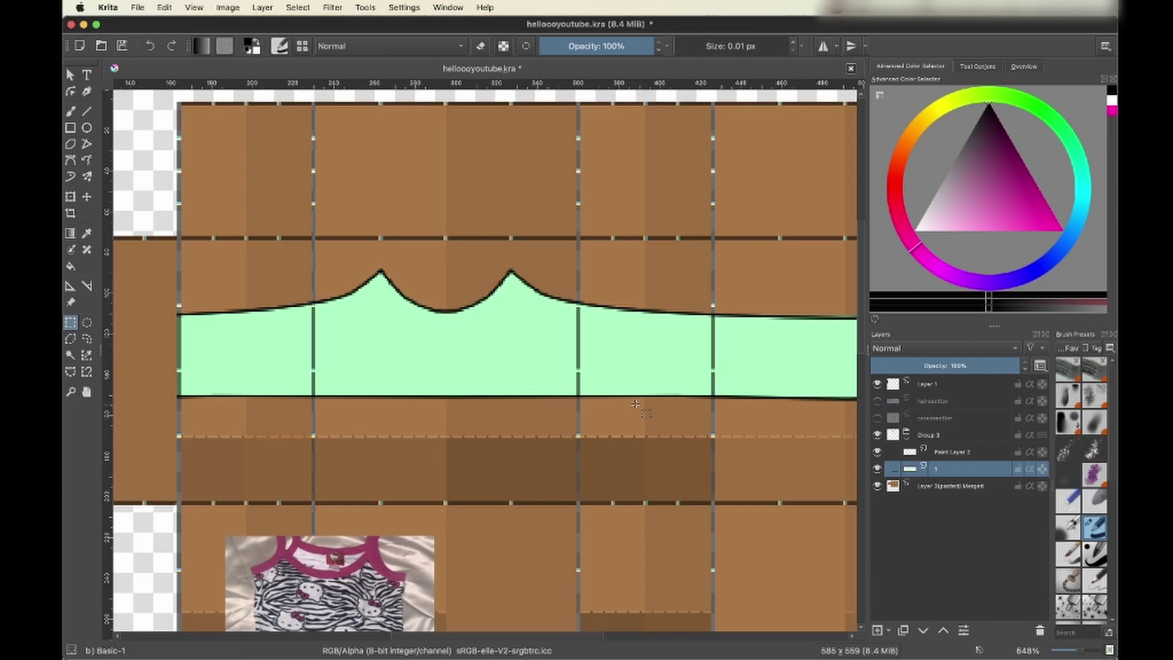
key("super+s")
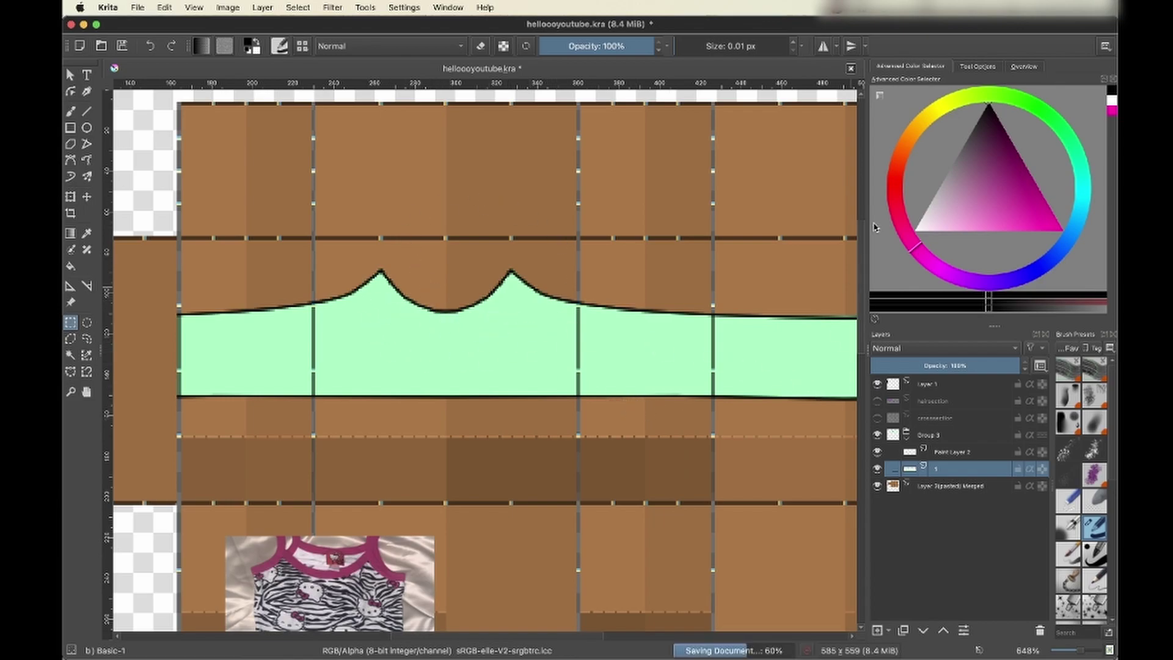
Step: Make a bright red the background color and fill a new paint layer directly above layer 1 with it
left_click(892, 169)
left_click_drag(1013, 213, 1044, 221)
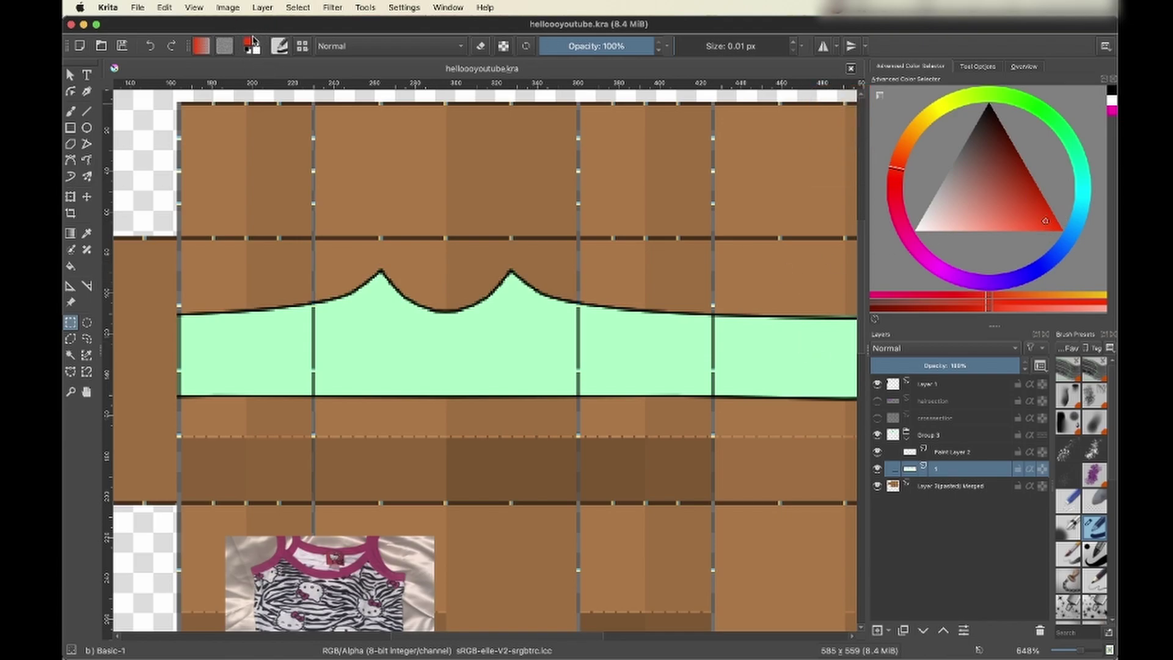
left_click(255, 40)
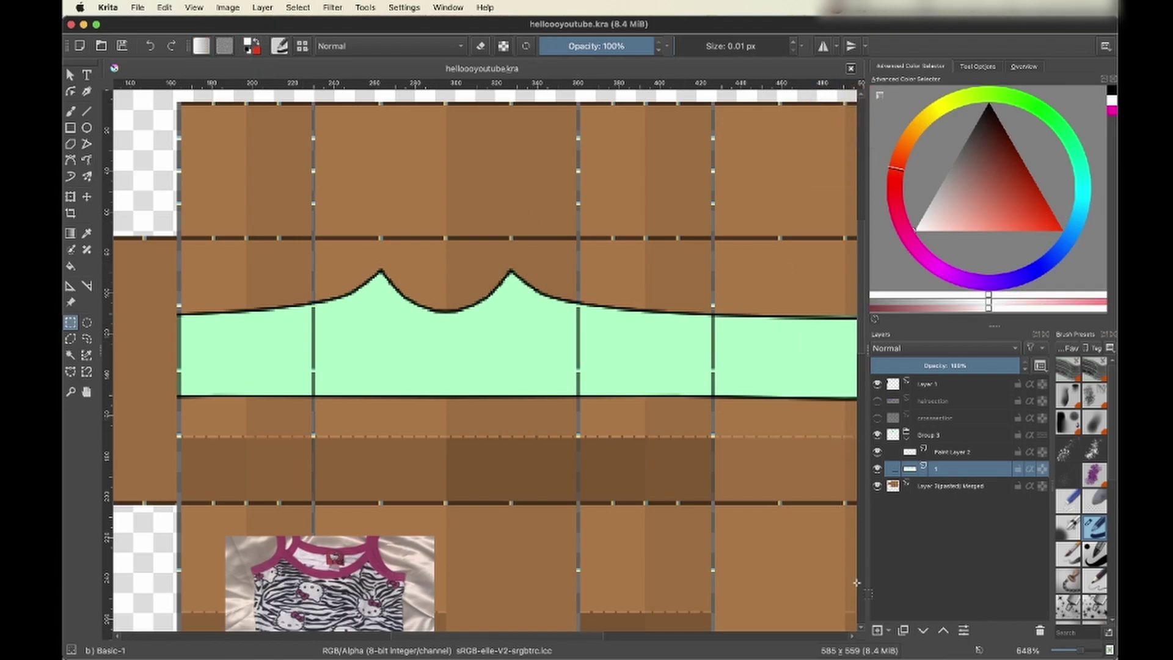
left_click(875, 631)
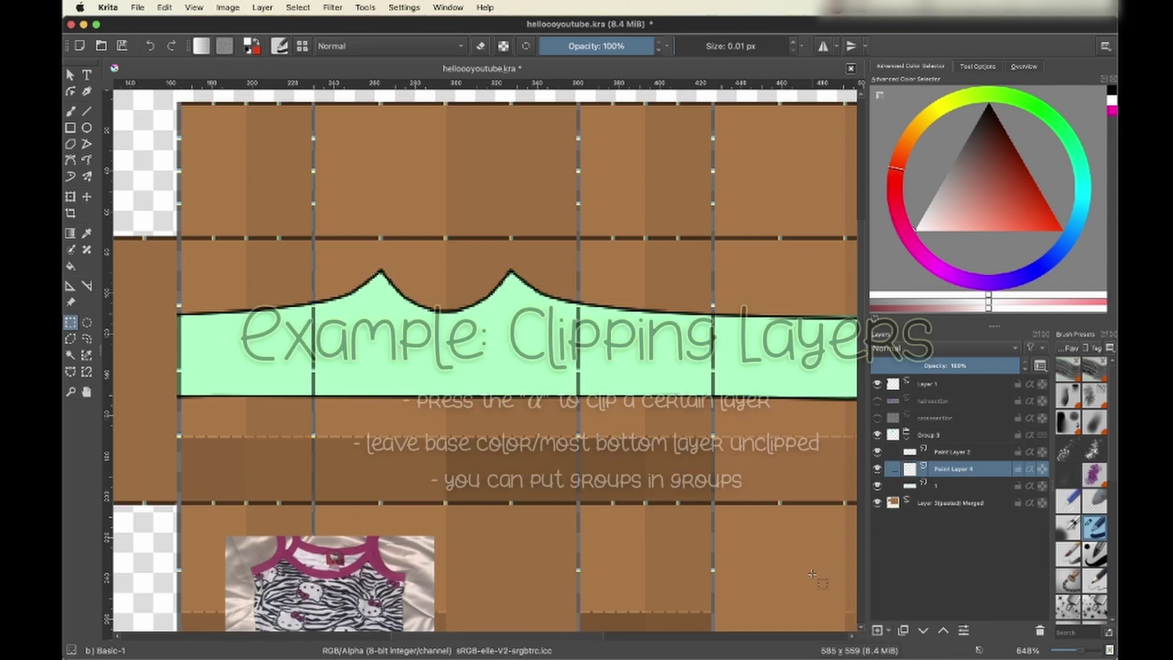
key("BackSpace")
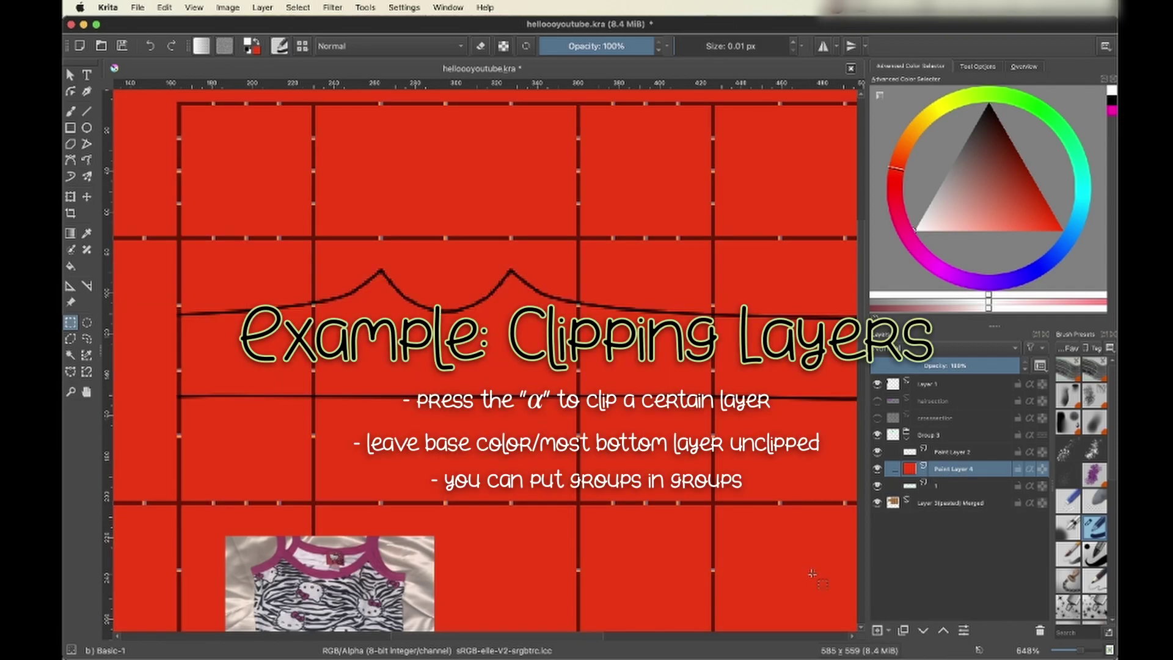
Step: Clip the red layer and the line art on Paint Layer 2 to the base color by enabling their alpha inheritance
left_click(1031, 468)
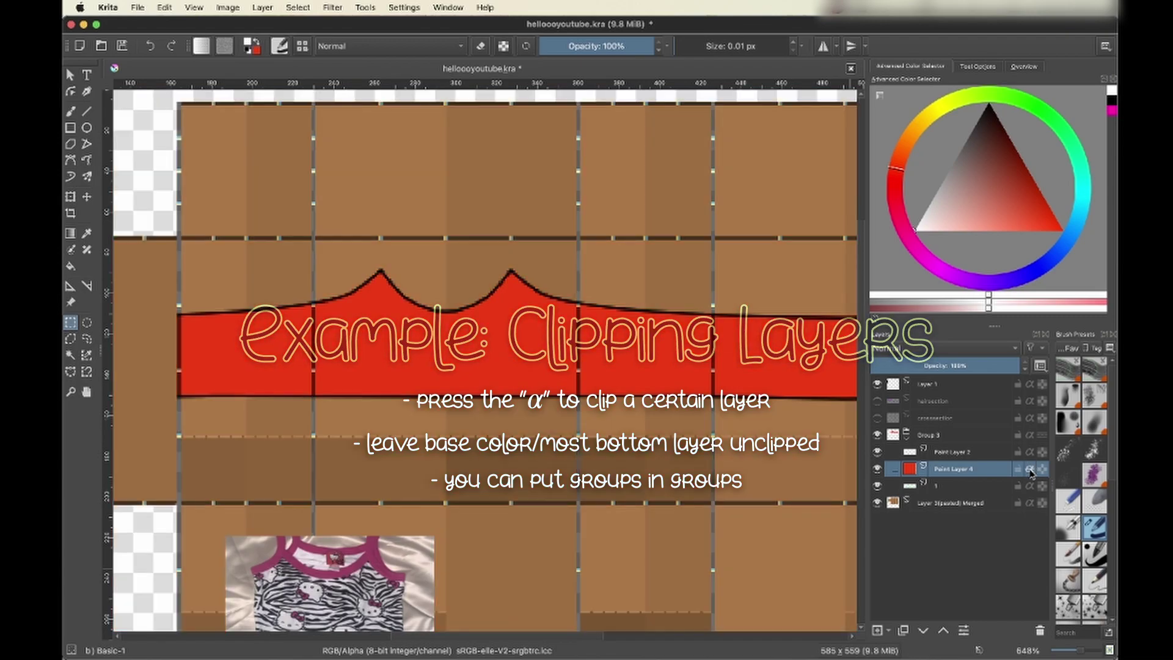
left_click(1031, 470)
left_click(1031, 469)
left_click(971, 455)
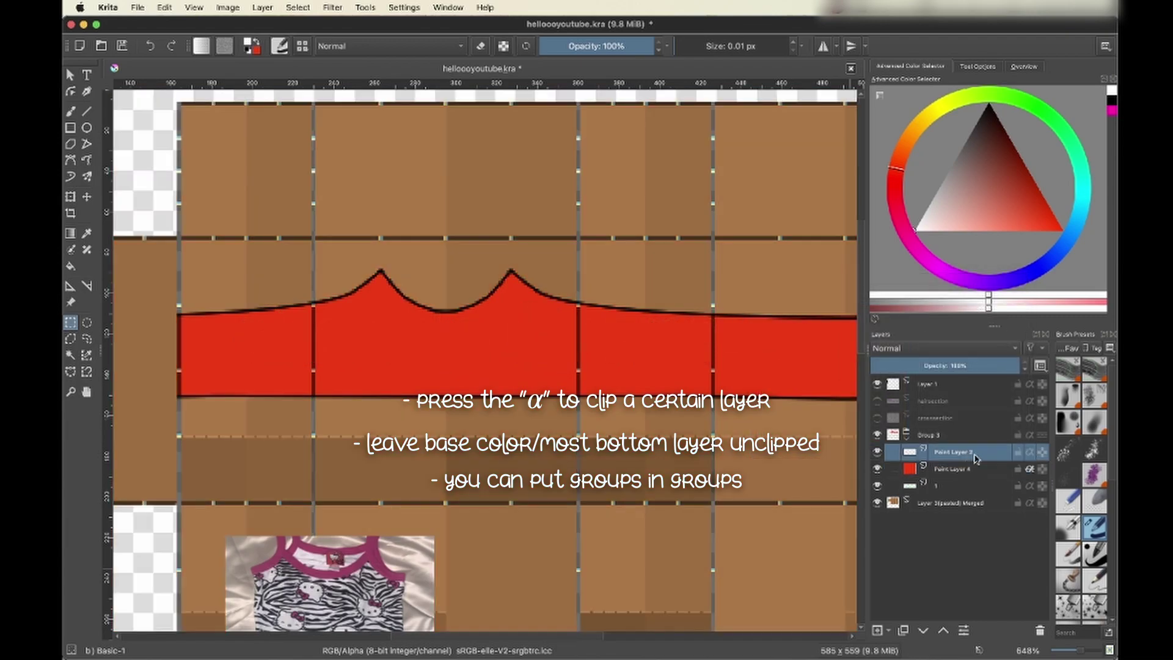
left_click(1028, 456)
left_click(1030, 456)
left_click(1030, 456)
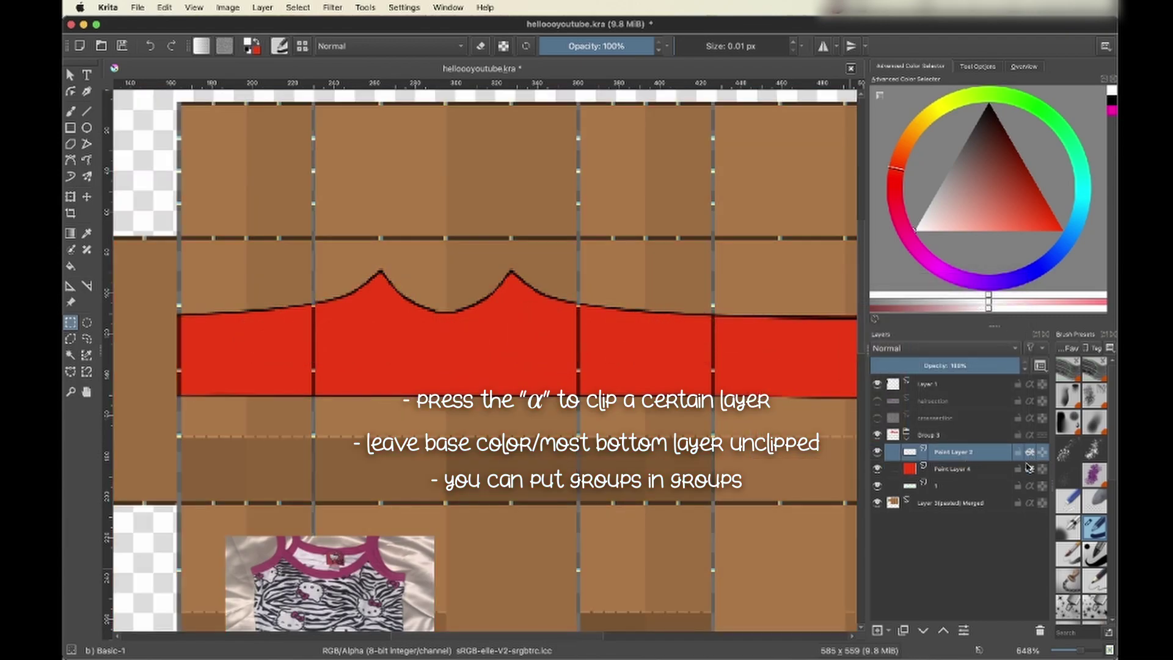
Step: Set the line art layer's blending mode to Overlay at 100% opacity
left_click(889, 351)
left_click(895, 358)
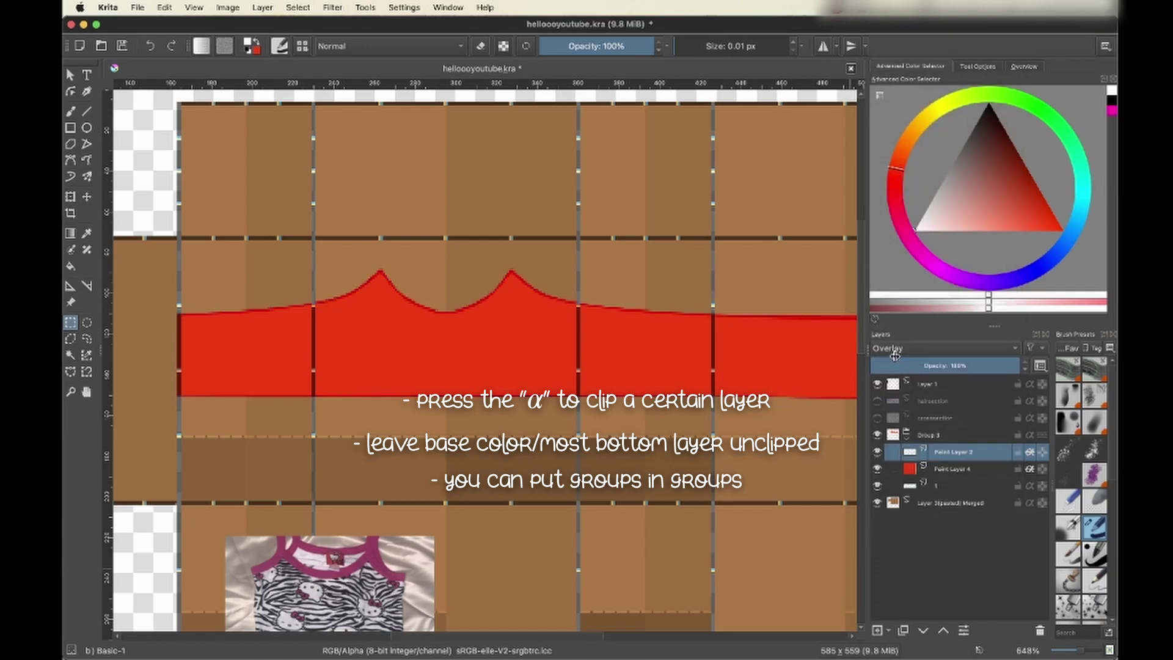
left_click_drag(898, 365, 1020, 369)
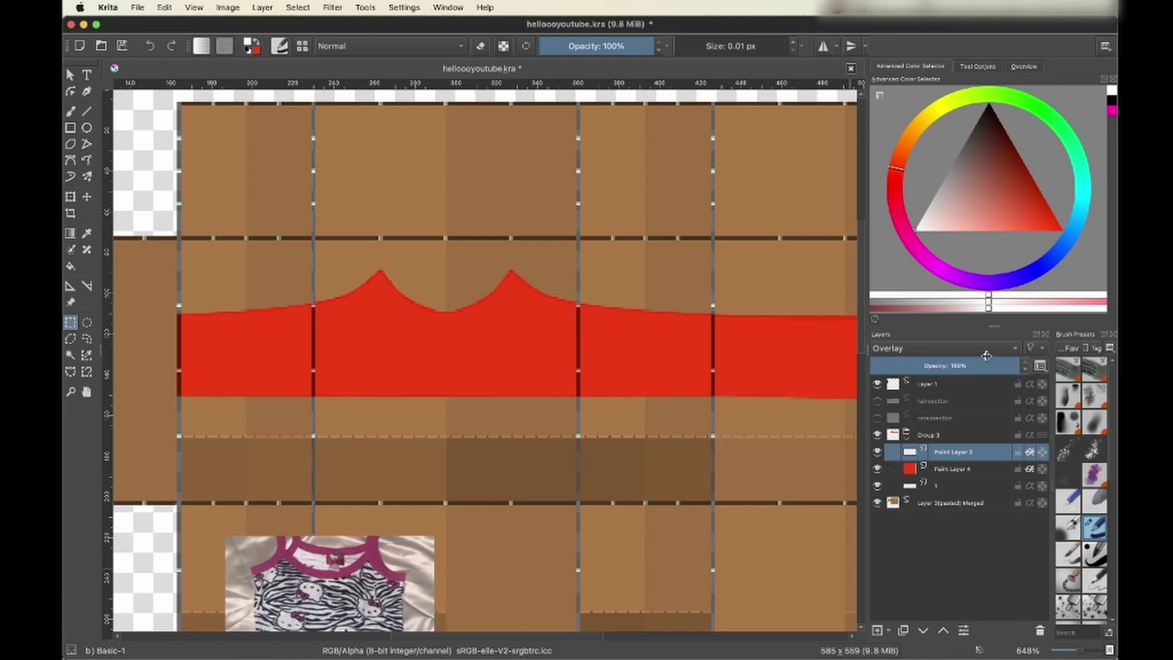
Step: Try several other blending modes, including Color, on the line art layer
left_click(929, 350)
left_click(920, 336)
left_click(912, 354)
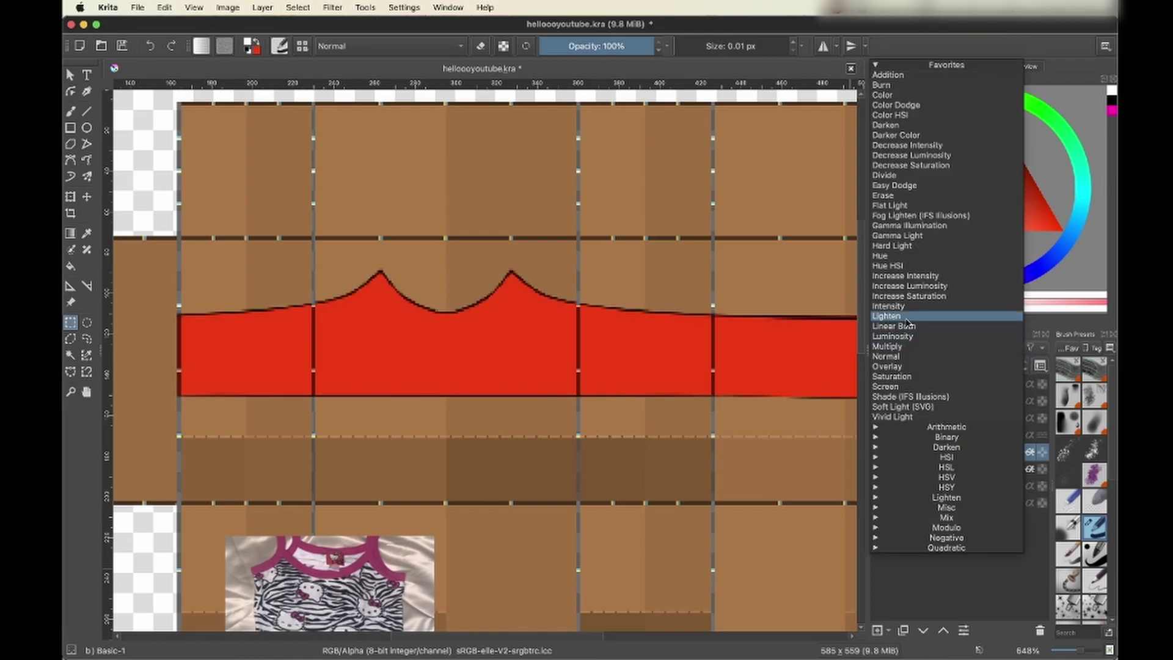
left_click(907, 308)
left_click(905, 349)
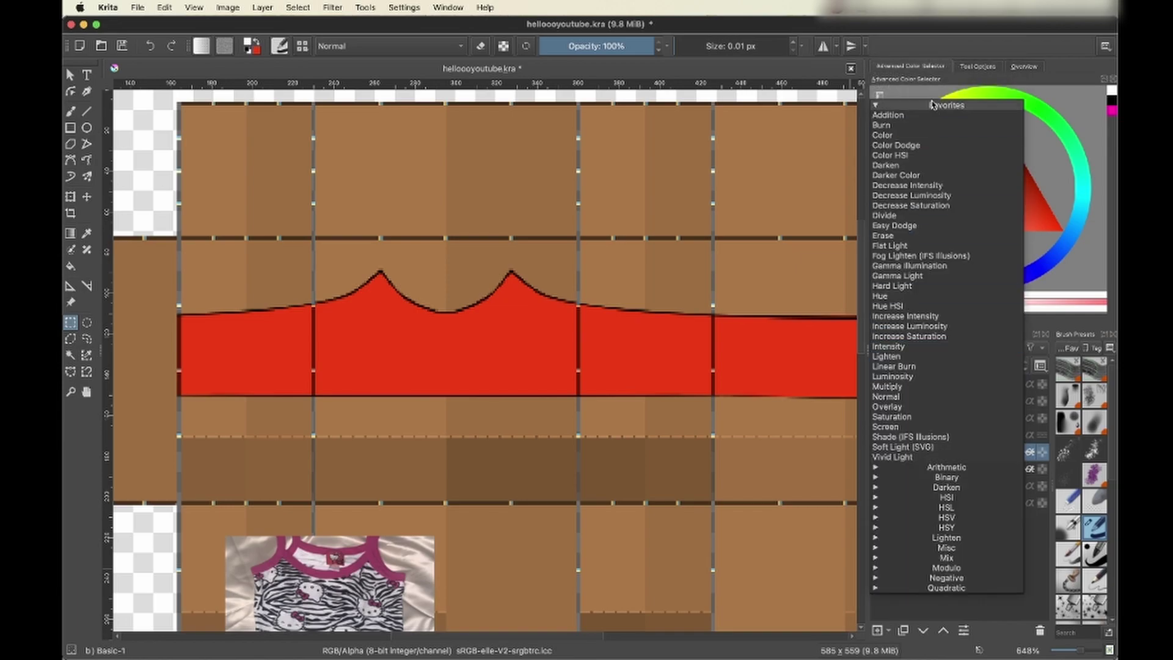
left_click(906, 126)
left_click(905, 348)
left_click(906, 203)
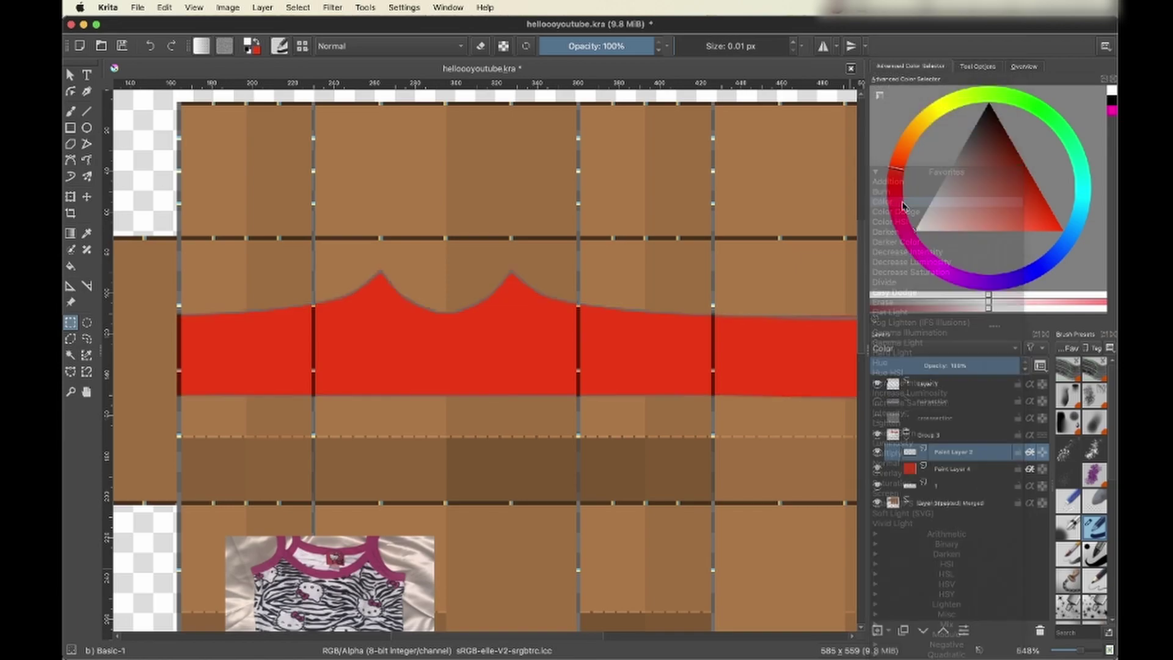
left_click(908, 345)
left_click(905, 313)
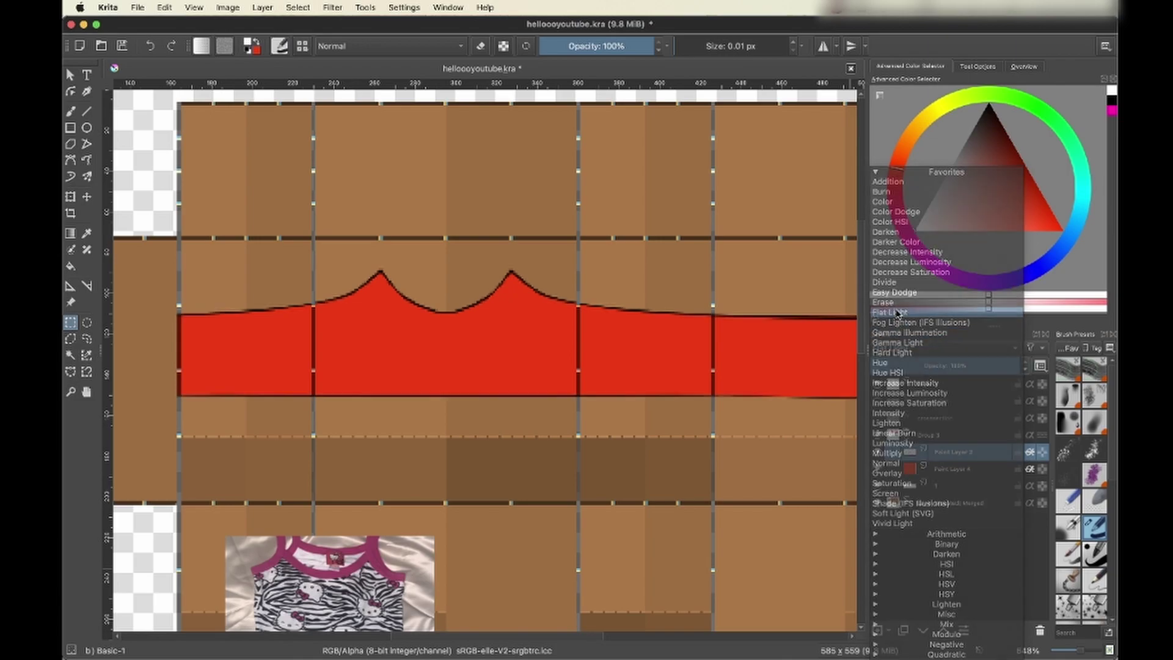
Step: Set the line art layer to Overlay blending at 30% opacity and save the document
left_click(908, 347)
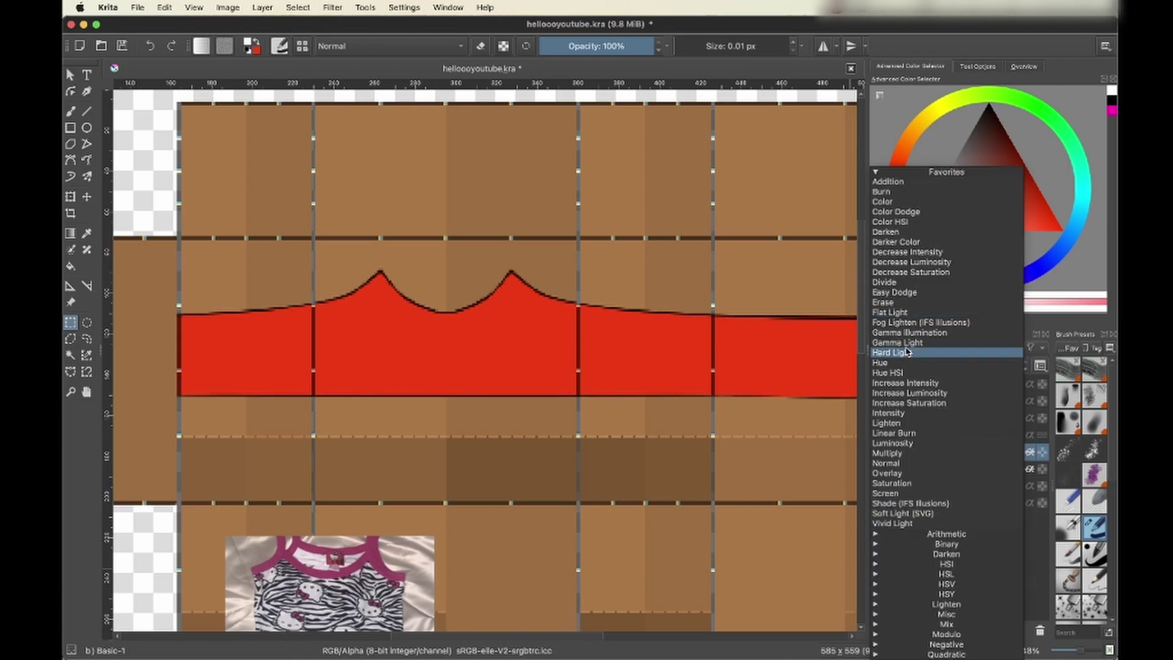
left_click(897, 474)
left_click(909, 367)
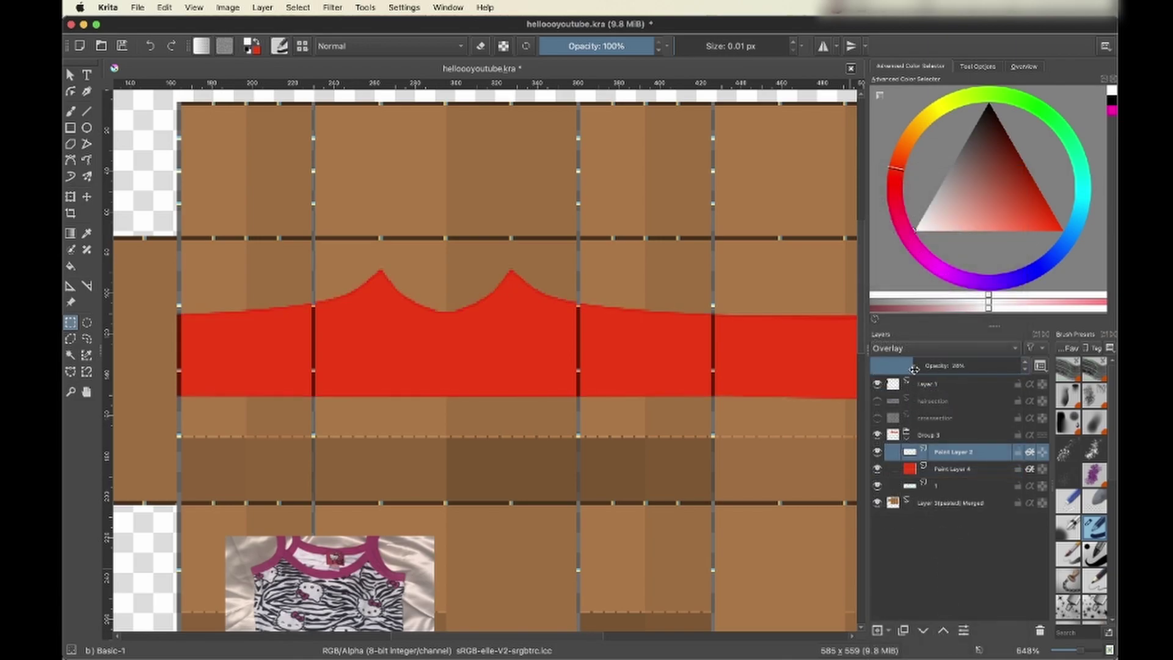
key("super+s")
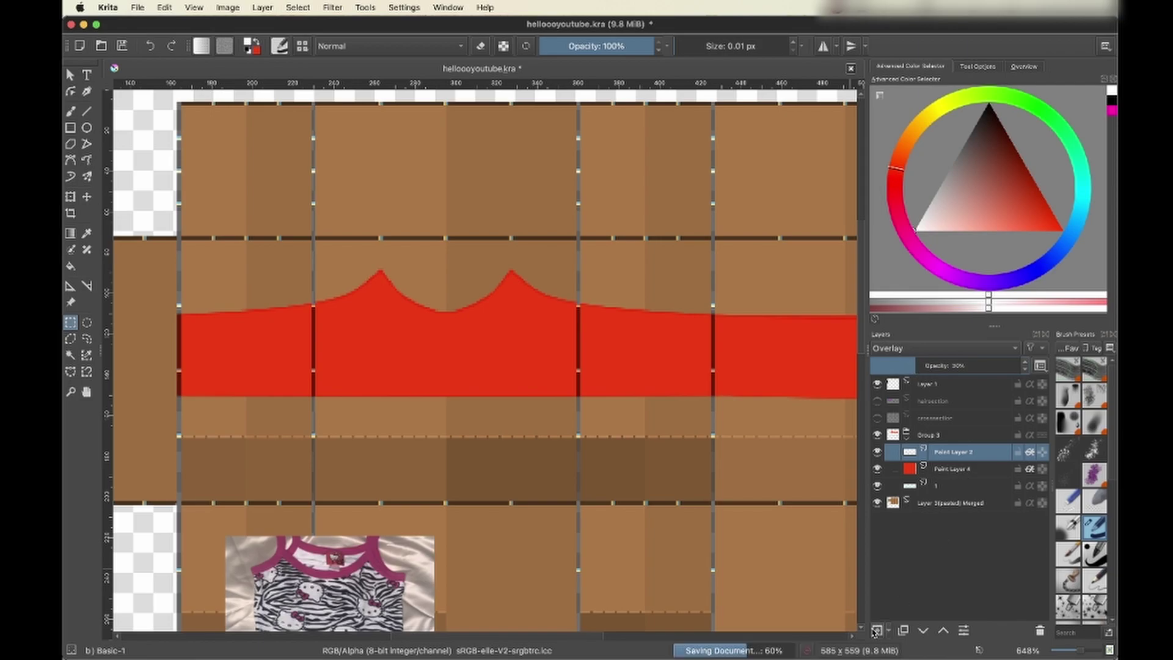
Step: Add a new clipped paint layer above the line art and list the patterns under the All tag
left_click(874, 630)
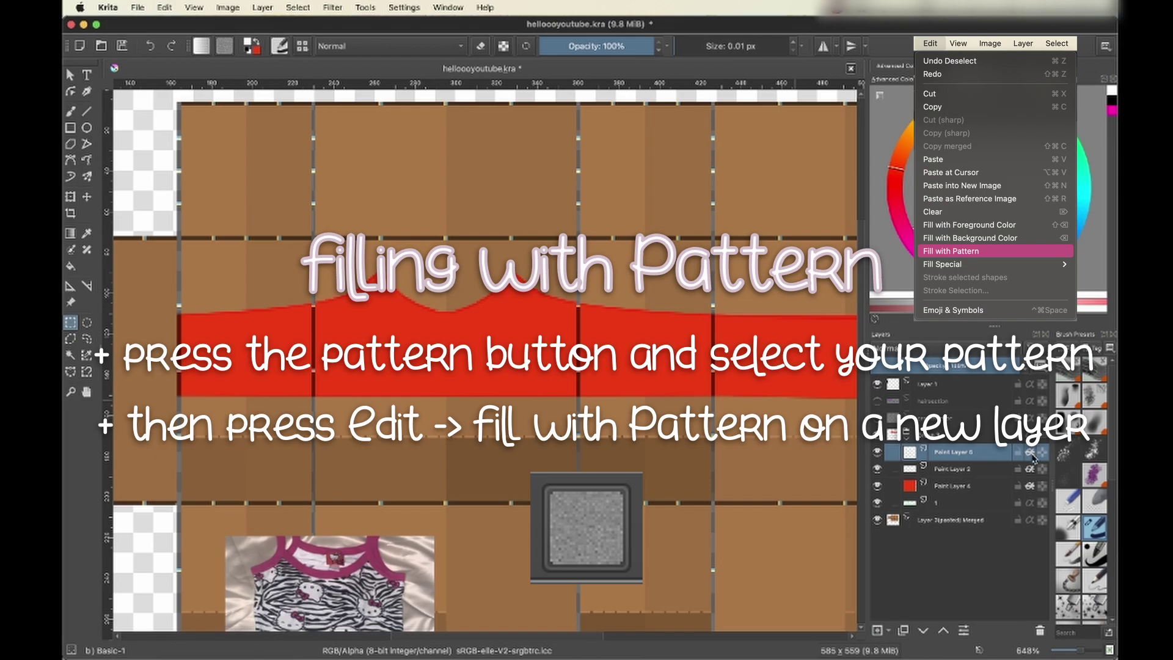
left_click(224, 46)
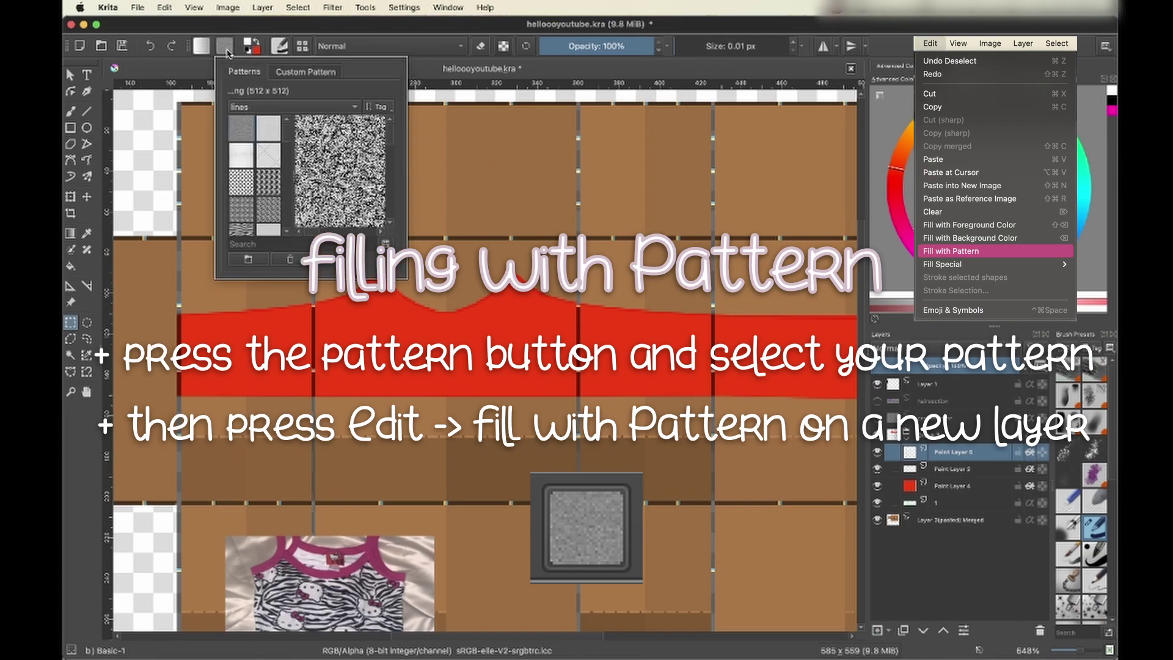
left_click(249, 107)
left_click(247, 79)
Step: Browse the pattern collection and try out a 20 x 20 cross pattern
scroll(287, 135, "down", 10)
left_click_drag(280, 198, 278, 145)
left_click(266, 155)
scroll(267, 162, "down", 4)
left_click(234, 144)
left_click(240, 124)
scroll(260, 166, "down", 6)
scroll(261, 168, "down", 10)
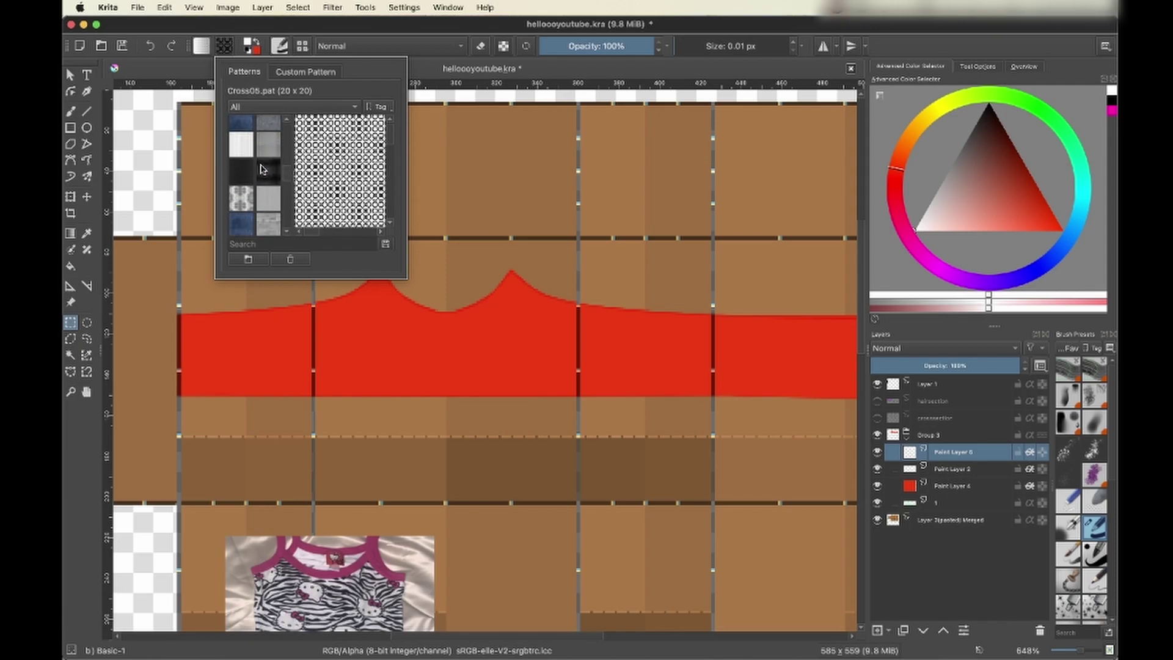
Step: Choose the light jean fabric pattern (121 x 121) and fill the new clipped layer with it
left_click(247, 192)
scroll(245, 183, "down", 5)
scroll(246, 183, "up", 2)
left_click(241, 193)
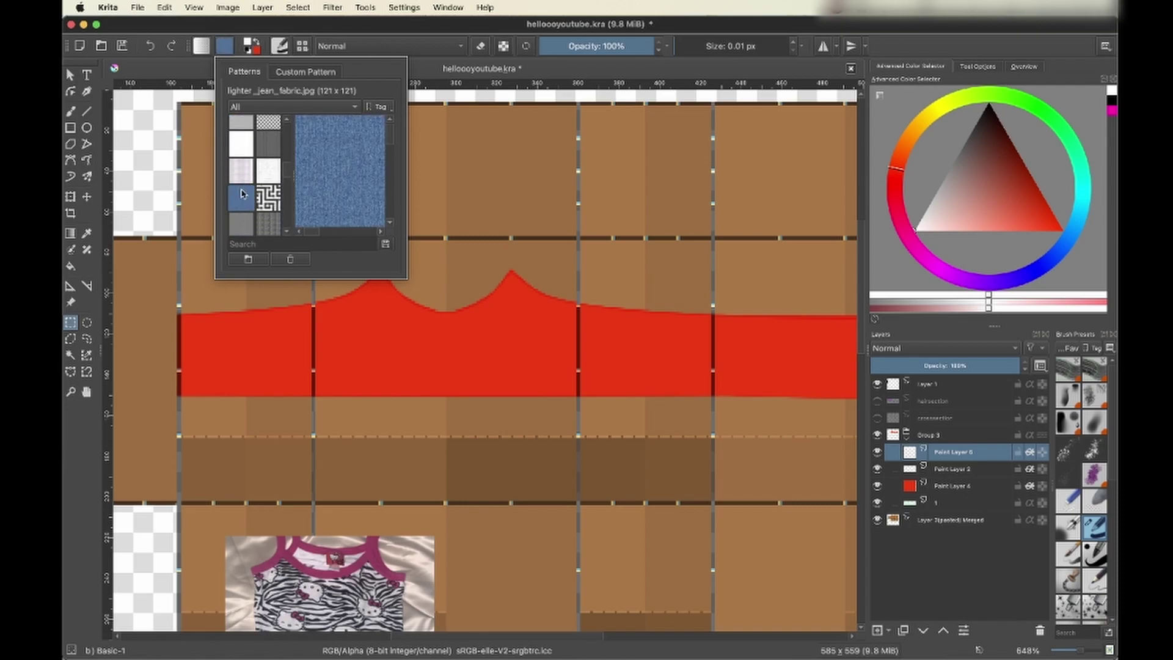
left_click(164, 7)
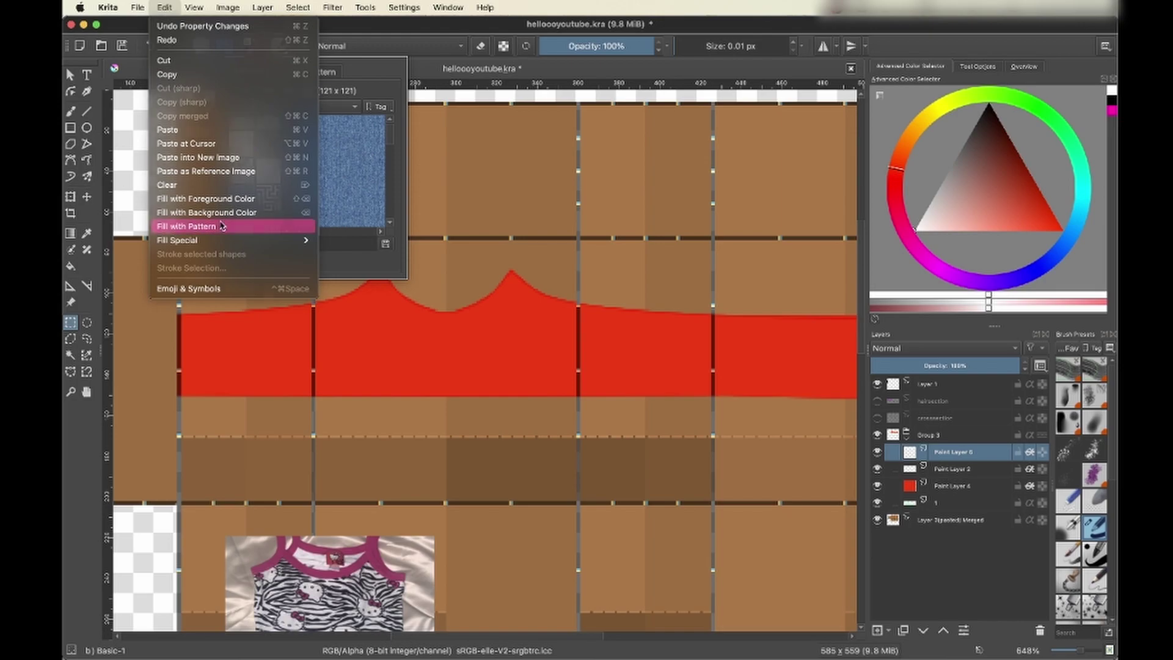
left_click(201, 226)
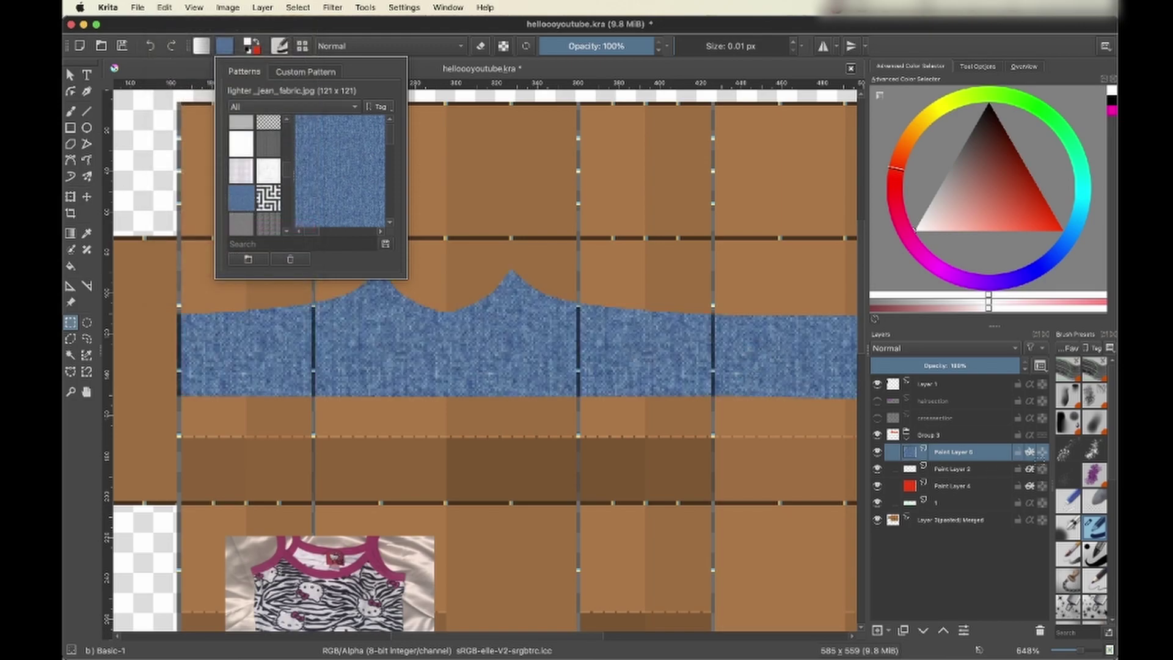
Step: Compare the denim layer clipped and unclipped, and shown and hidden, by toggling its alpha inheritance and visibility
left_click(1030, 452)
left_click(1030, 453)
left_click(1030, 453)
left_click(1029, 452)
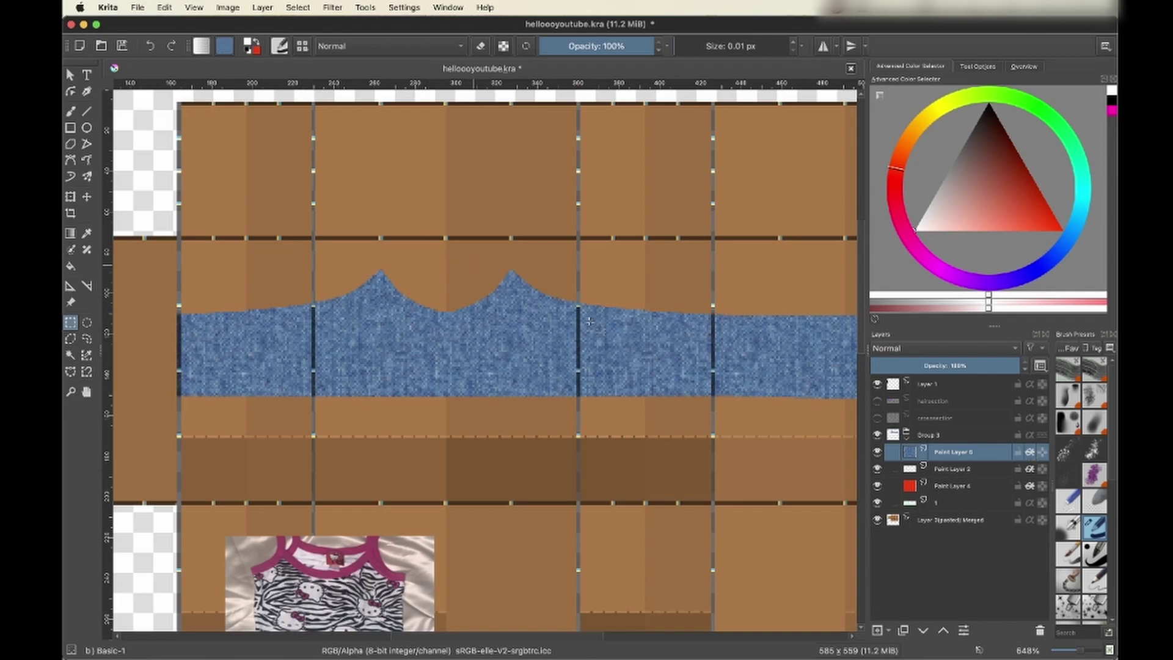
left_click(877, 452)
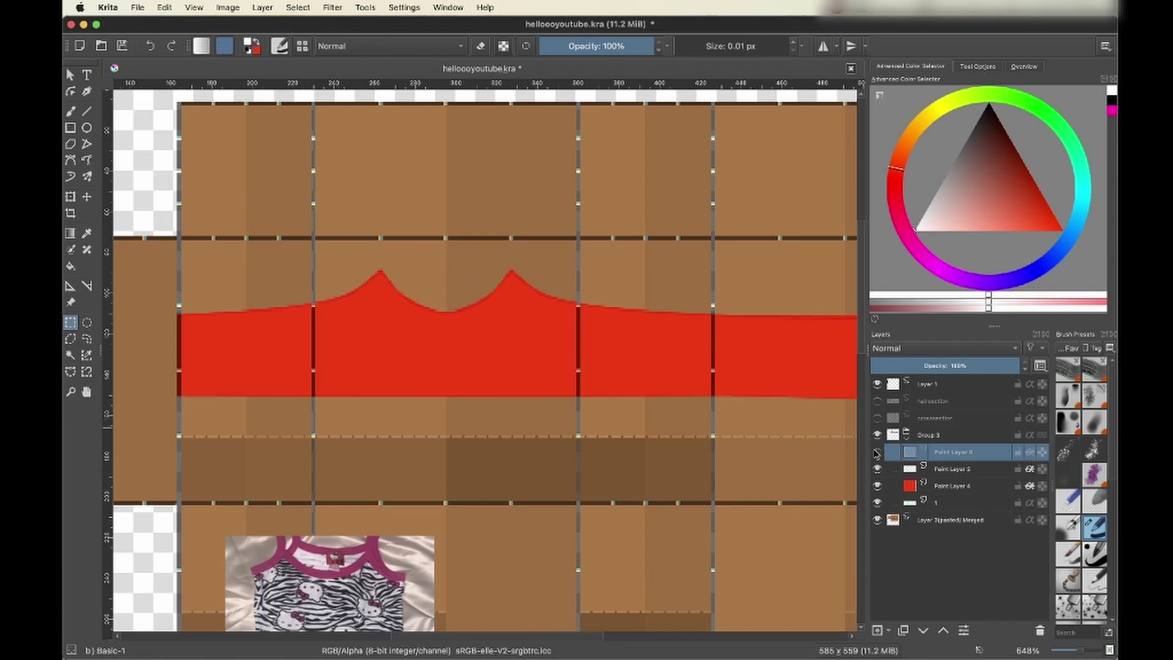
left_click(876, 452)
Step: Blend the denim pattern layer into the red fill with Overlay mode at 47% opacity
left_click(930, 347)
left_click(931, 356)
left_click(942, 366)
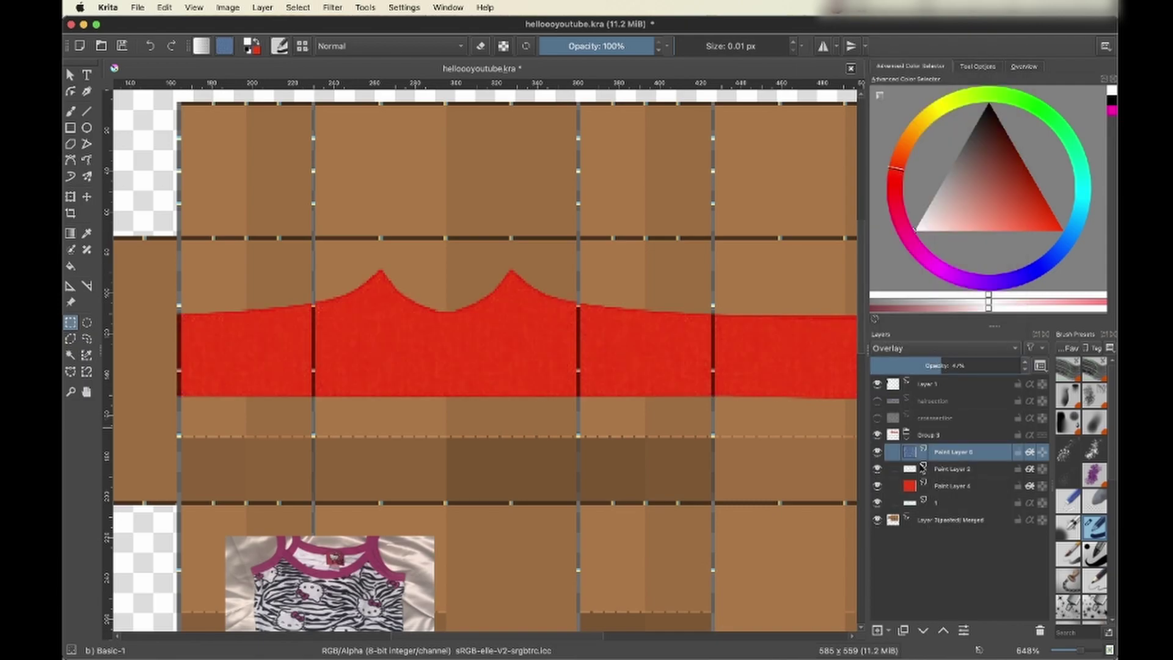
Step: Darken the red fill layer to a lightness of -37 with an HSV/HSL adjustment and save the document
left_click(942, 484)
left_click(300, 8)
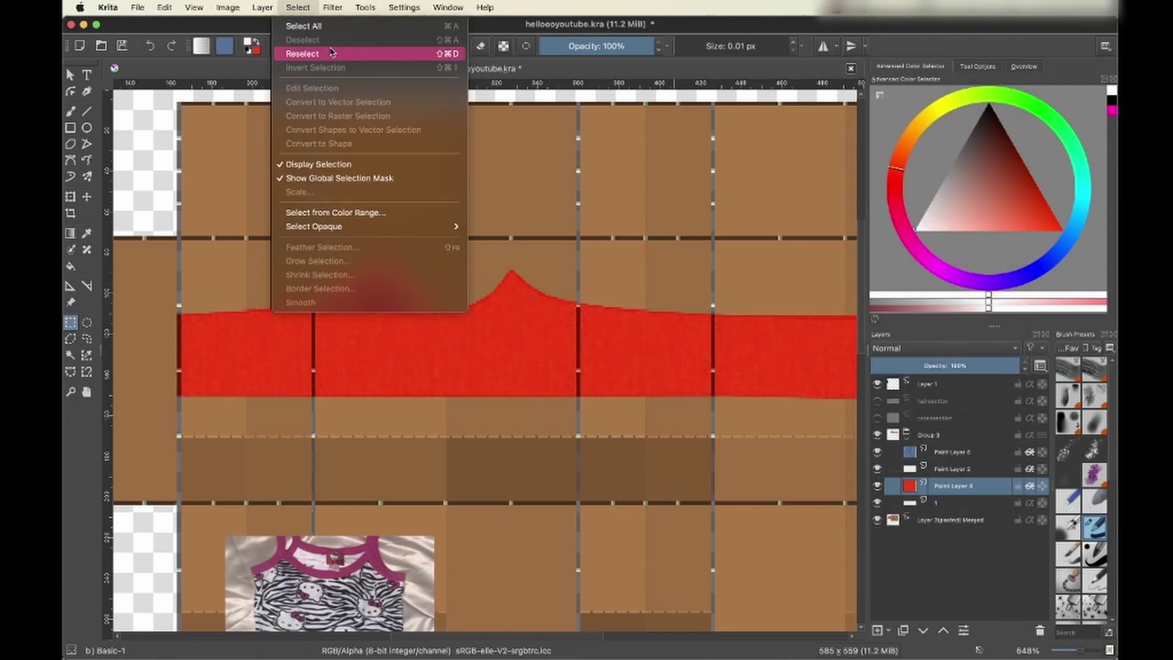
mouse_move(339, 10)
mouse_move(360, 61)
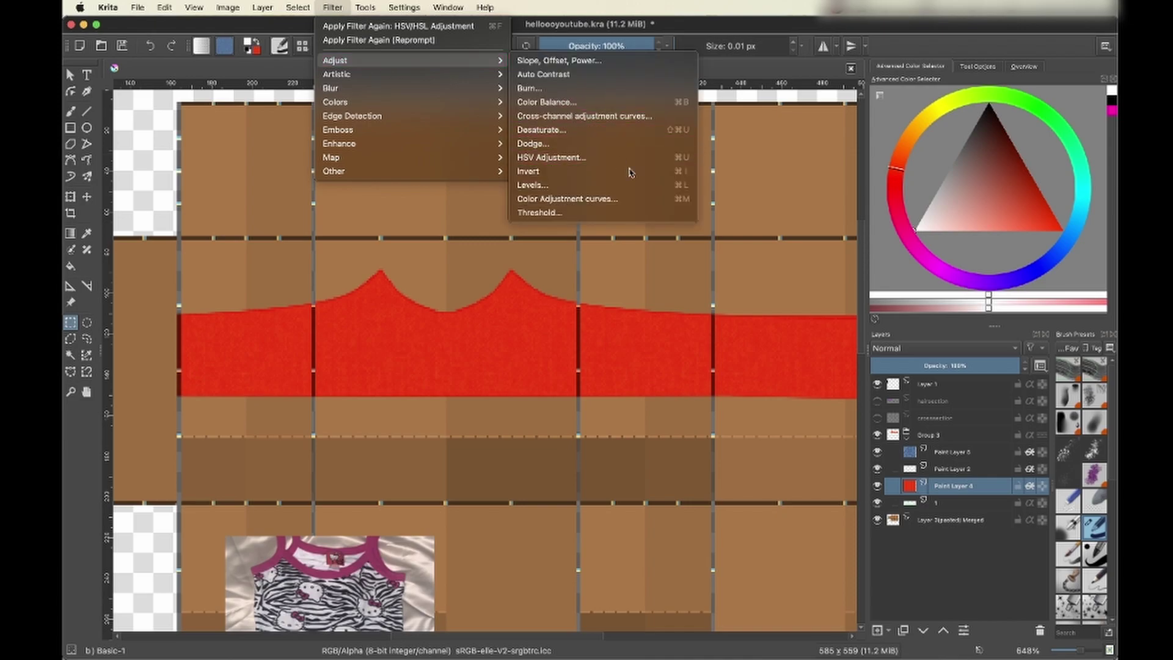
left_click(550, 158)
left_click_drag(887, 338, 845, 340)
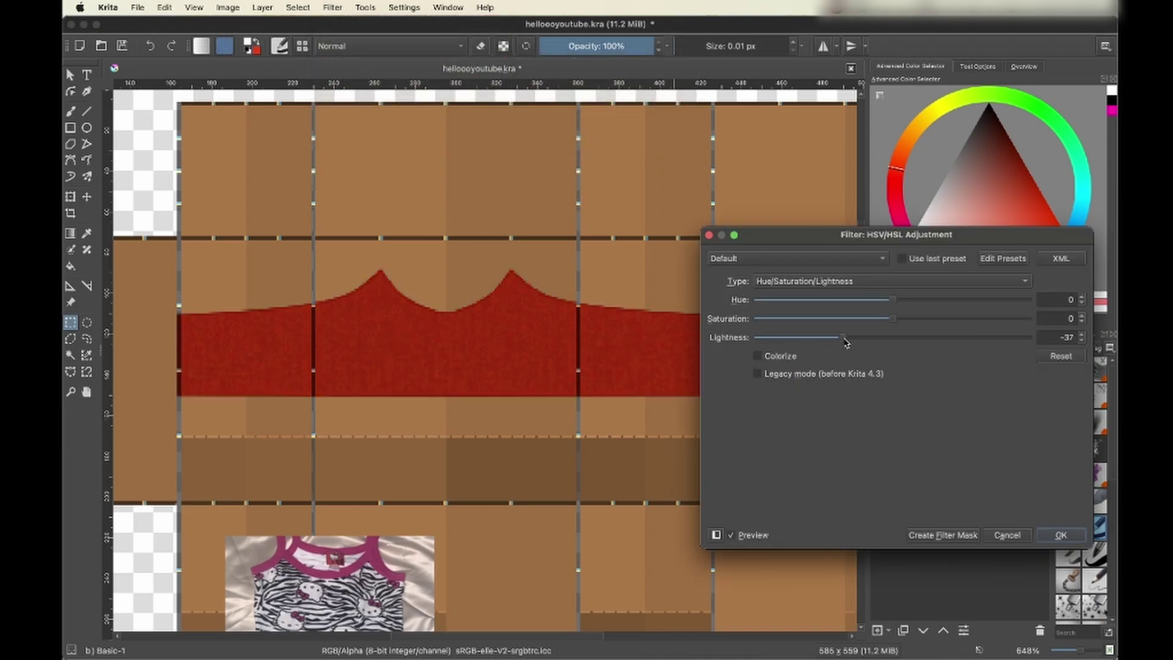
left_click(1060, 534)
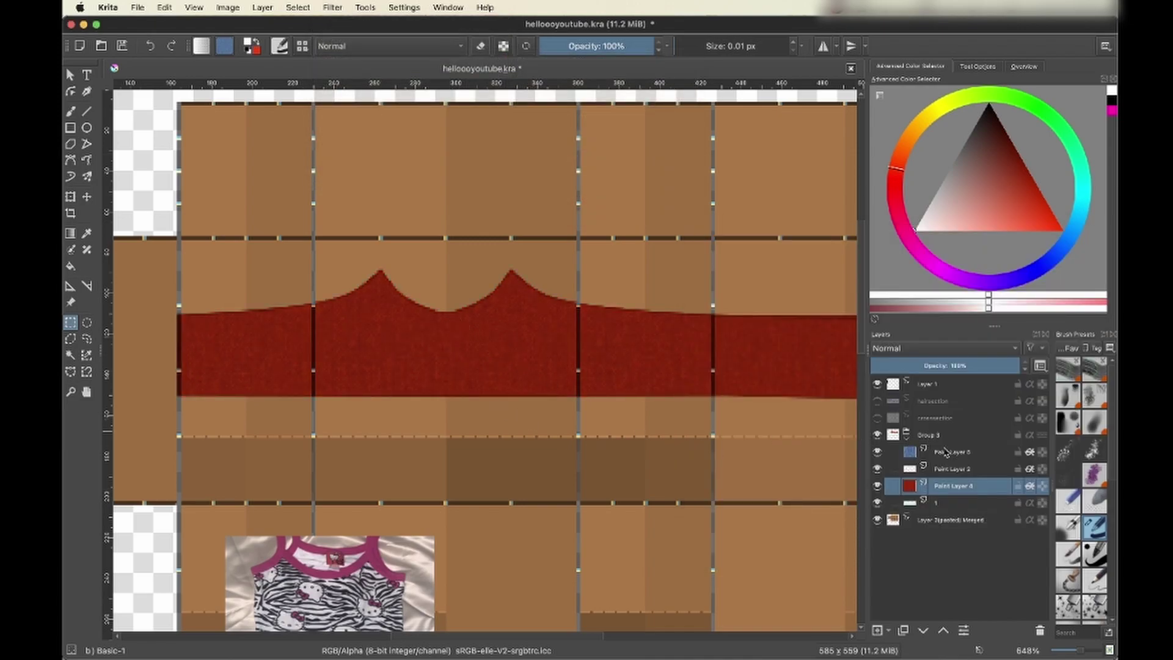
key("super+s")
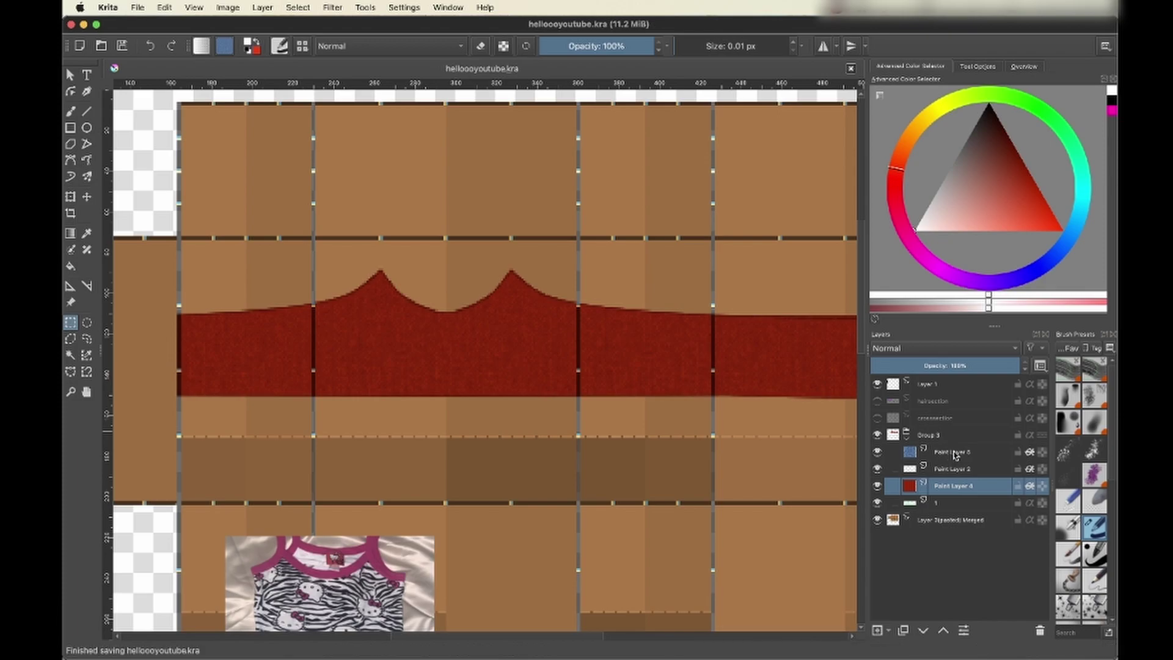
Step: Remove Group 3 with all its tank top layers
left_click(944, 435)
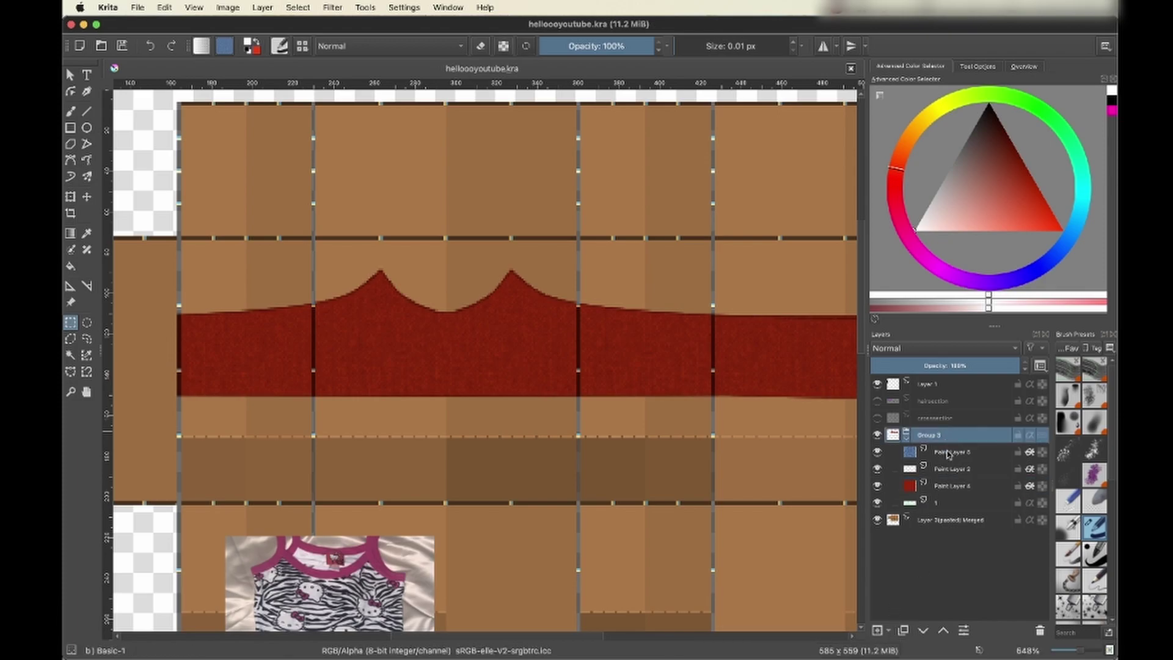
right_click(946, 436)
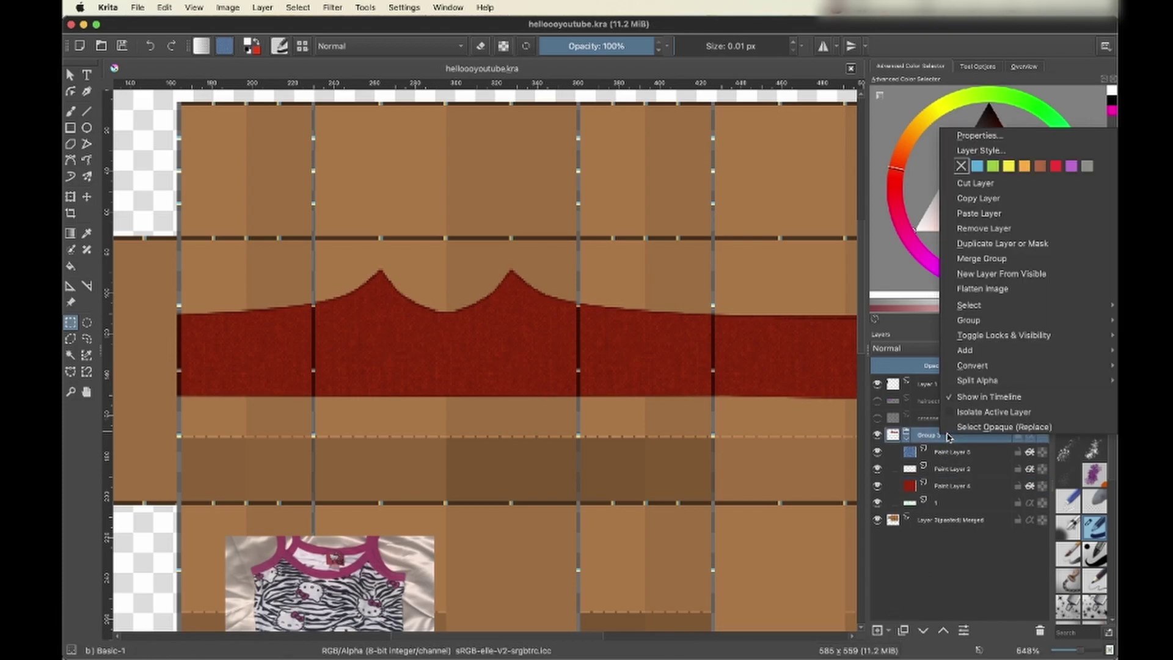
left_click(998, 232)
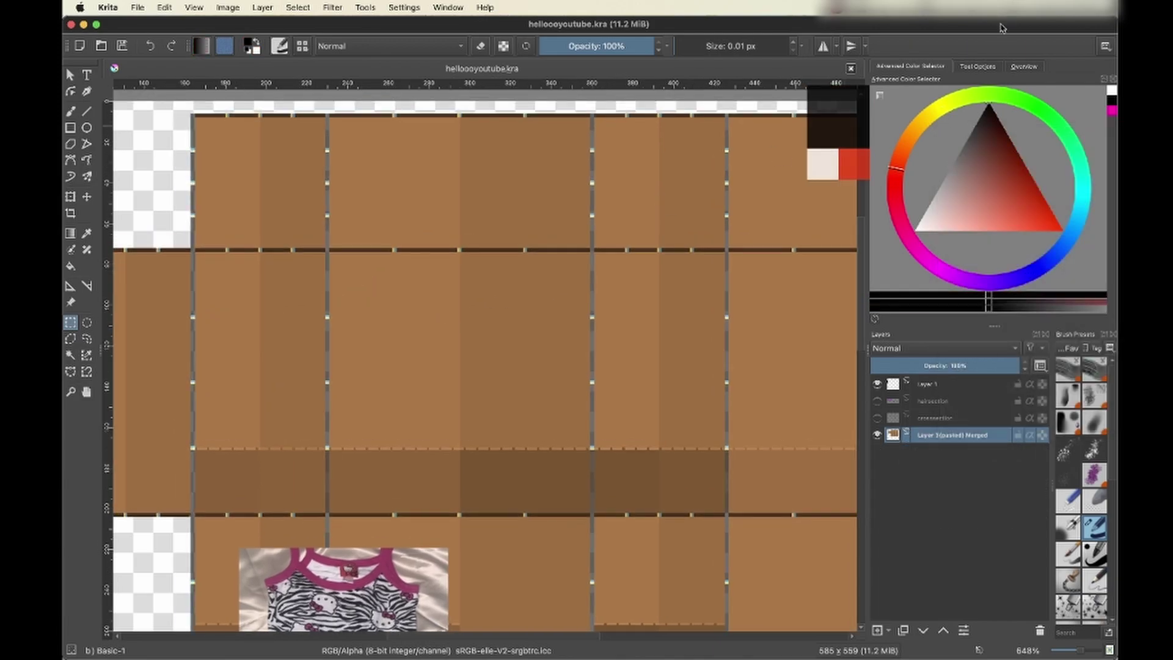
Step: Set up the Airbrush Soft brush at 27.60 px and 50% opacity, saving the document along the way
left_click(1067, 531)
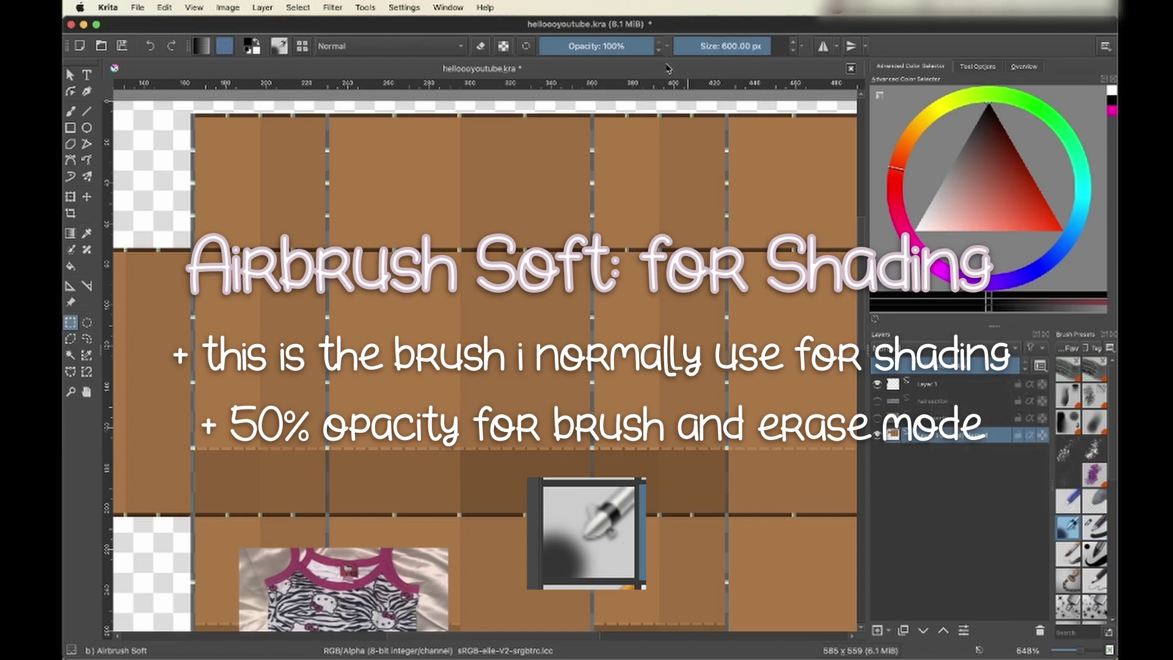
left_click(709, 47)
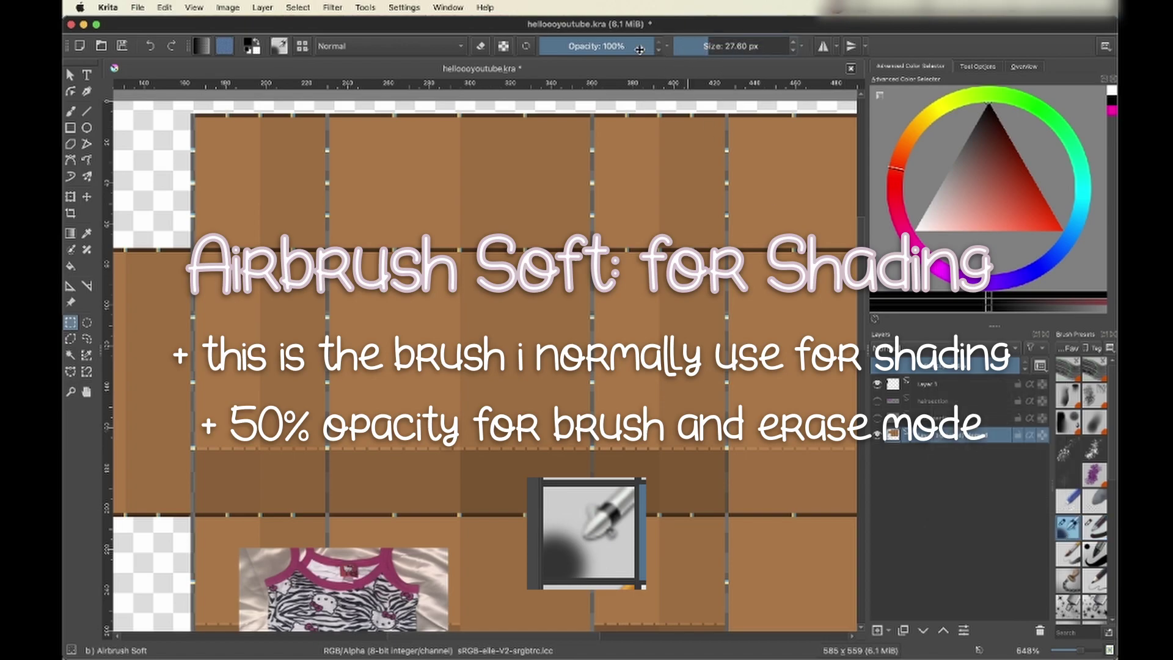
left_click(597, 49)
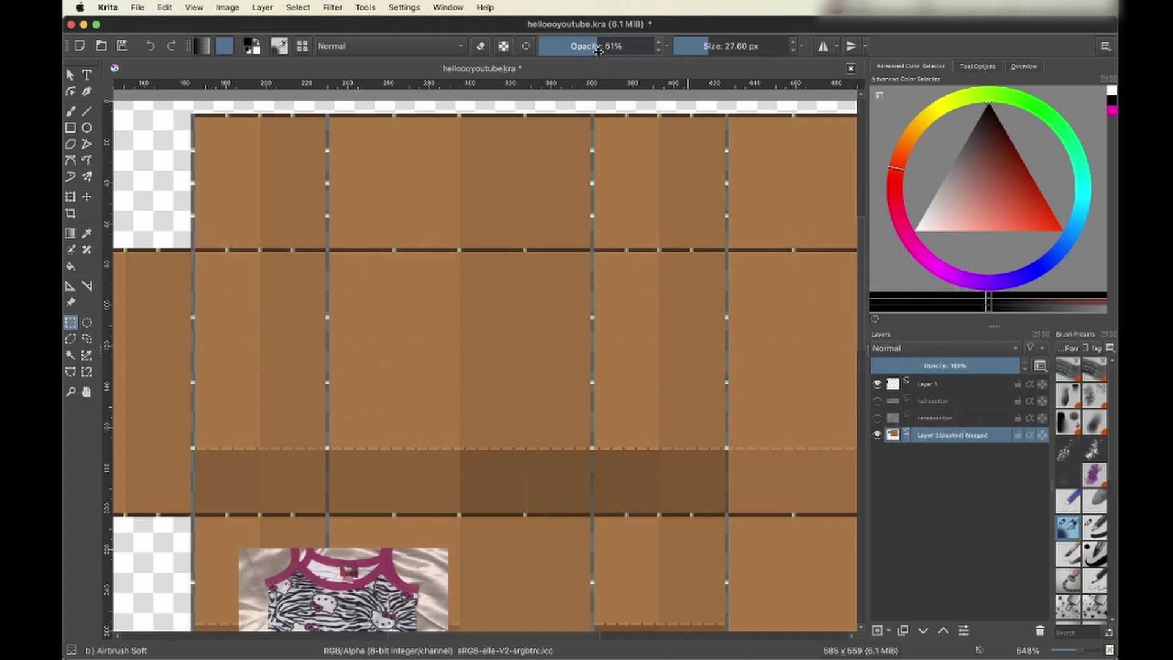
key("super+s")
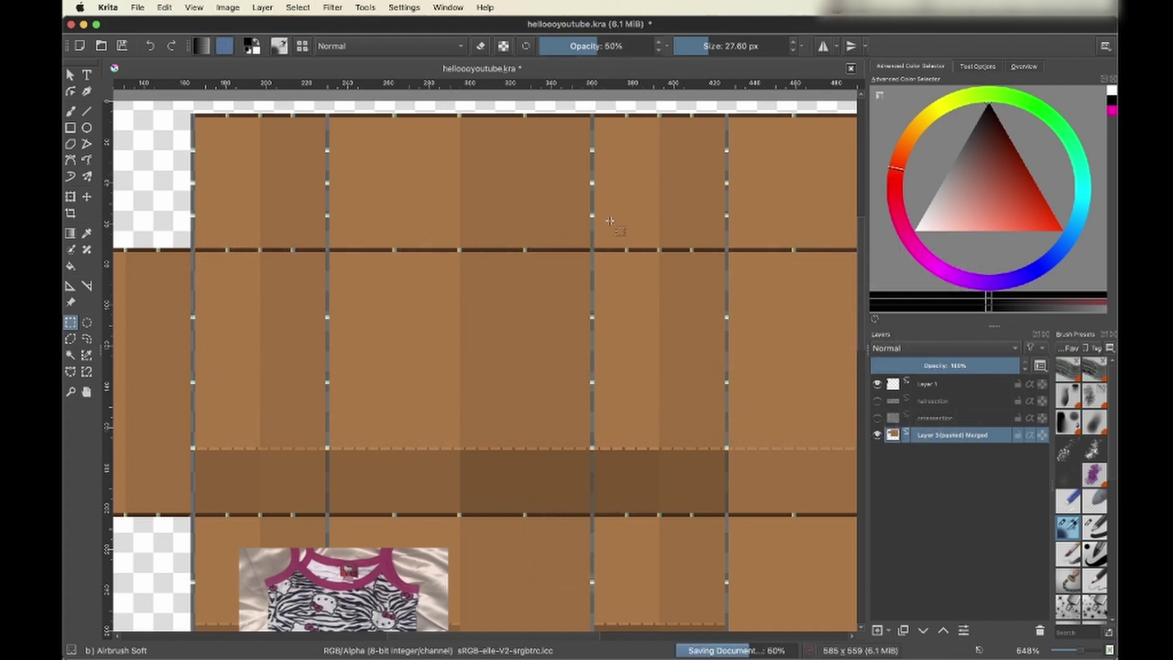
left_click(69, 113)
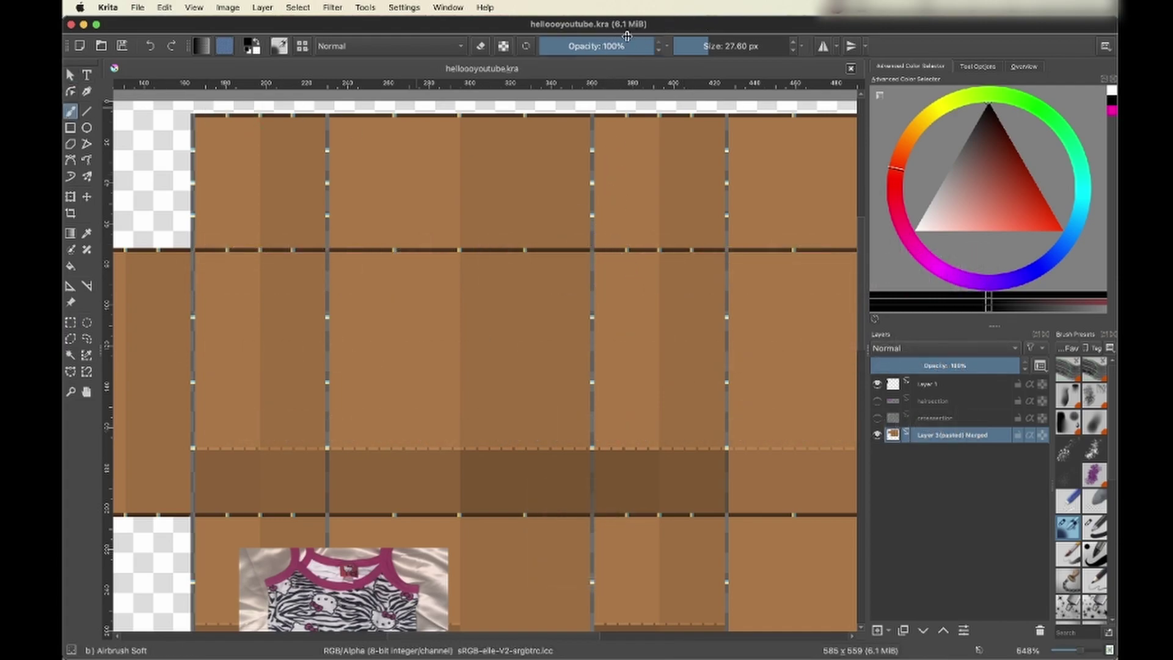
left_click(601, 49)
left_click_drag(599, 51, 596, 52)
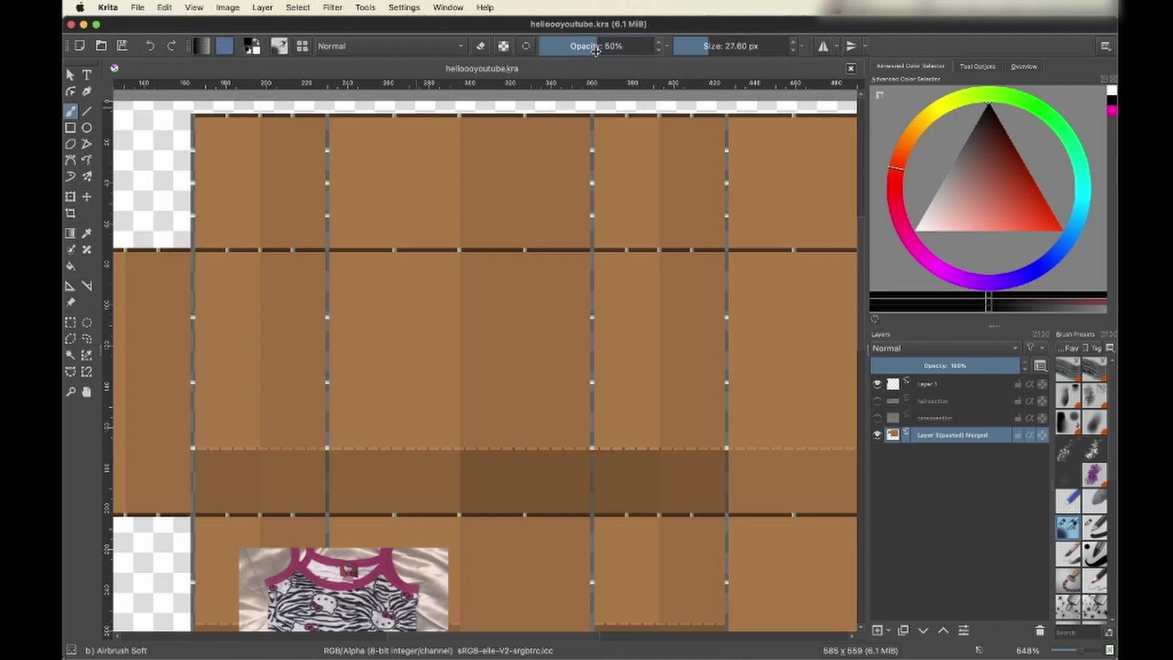
Step: Add a paint layer and airbrush soft black vertical shading strokes along two neighbouring dashed seams of the template's torso
left_click(876, 630)
mouse_move(594, 283)
left_mouse_down()
mouse_move(597, 505)
mouse_move(585, 217)
left_mouse_up()
mouse_move(727, 258)
left_mouse_down()
mouse_move(729, 492)
mouse_move(724, 240)
mouse_move(730, 496)
left_mouse_up()
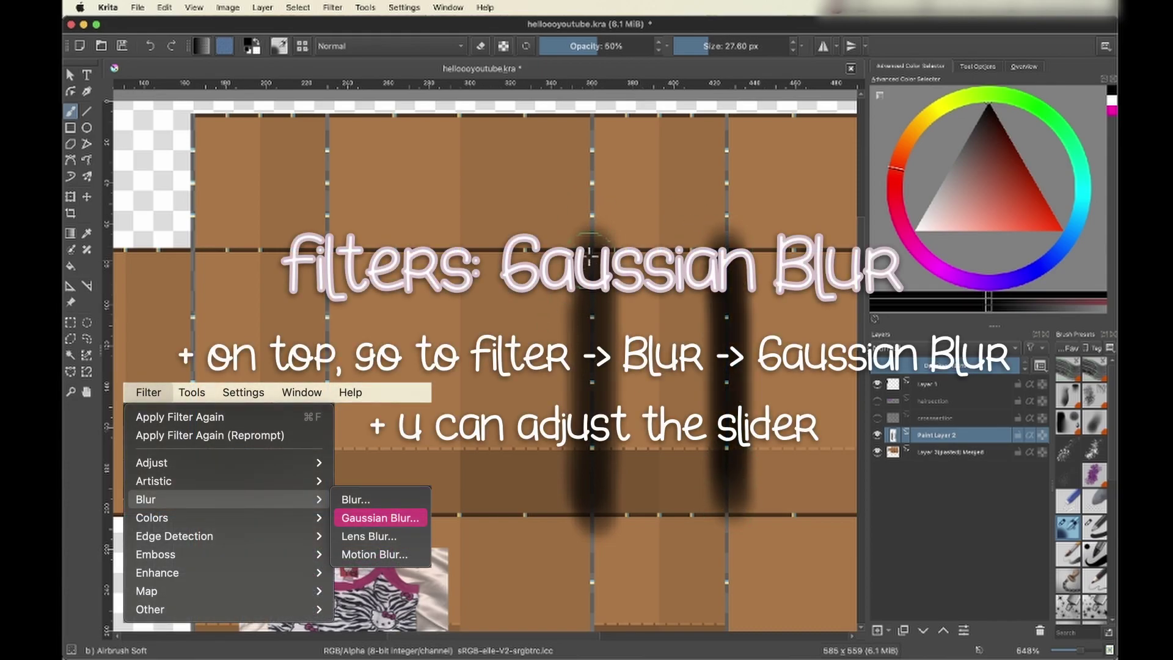
left_click_drag(590, 262, 591, 527)
Step: Soften the airbrushed shading strokes with a Gaussian Blur of equal horizontal and vertical radius, and remove their layer
left_click(342, 8)
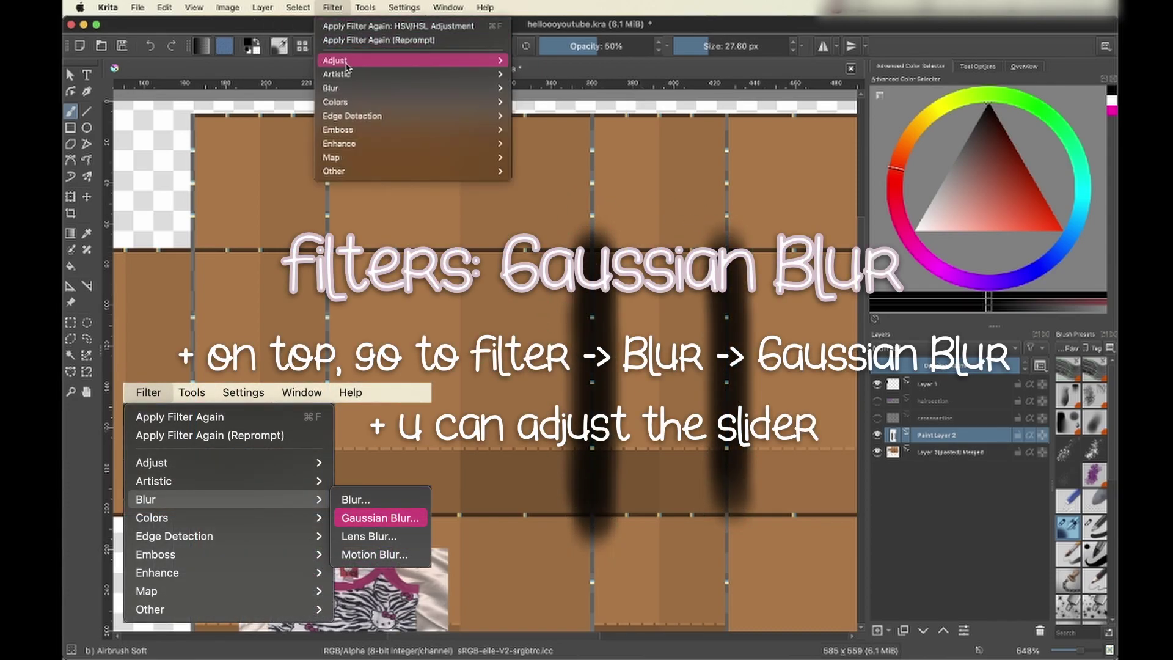
mouse_move(347, 92)
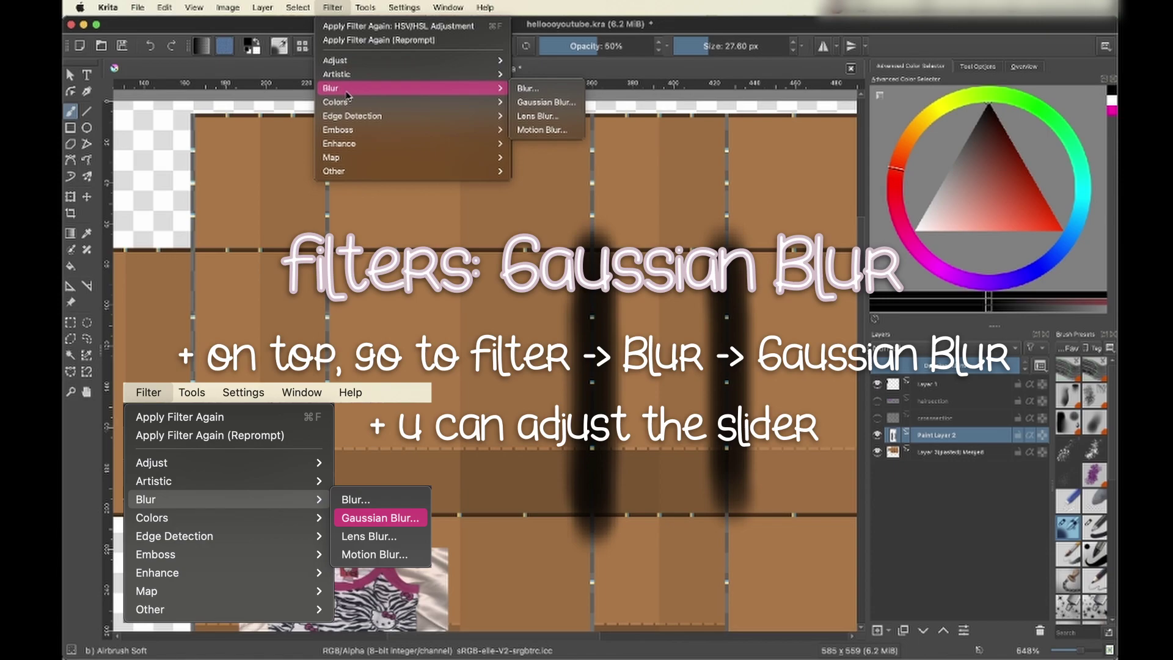
left_click(542, 102)
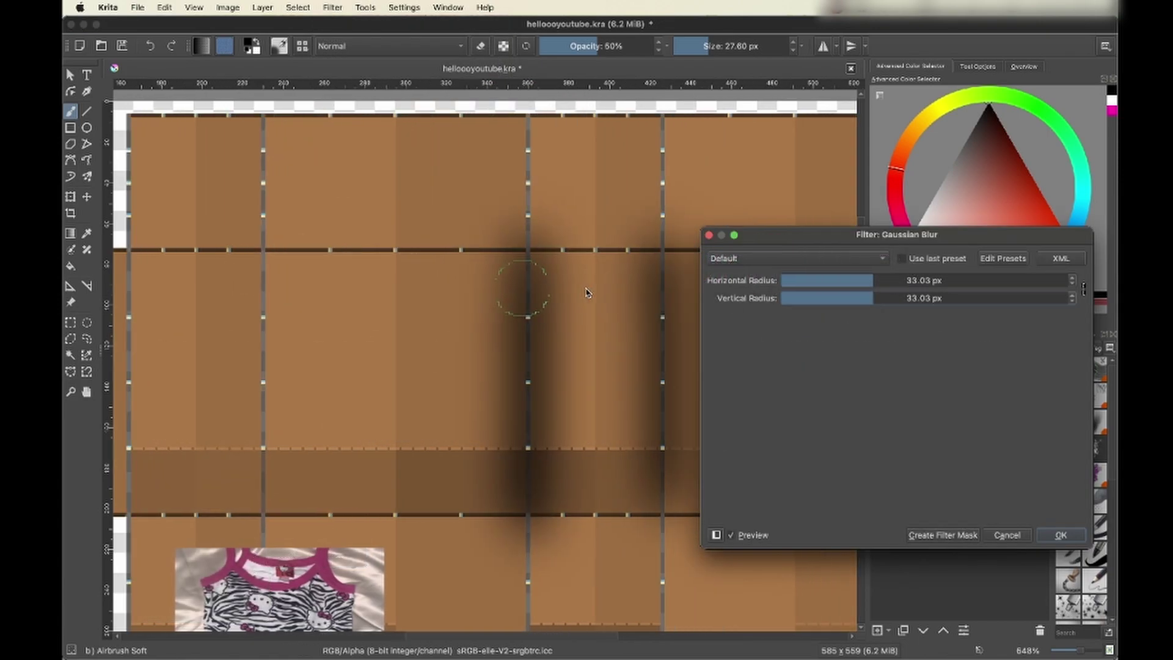
scroll(589, 291, "right", 3)
mouse_move(871, 298)
left_mouse_down()
mouse_move(834, 300)
mouse_move(902, 299)
mouse_move(864, 301)
left_mouse_up()
left_click(1059, 533)
scroll(490, 332, "left", 4)
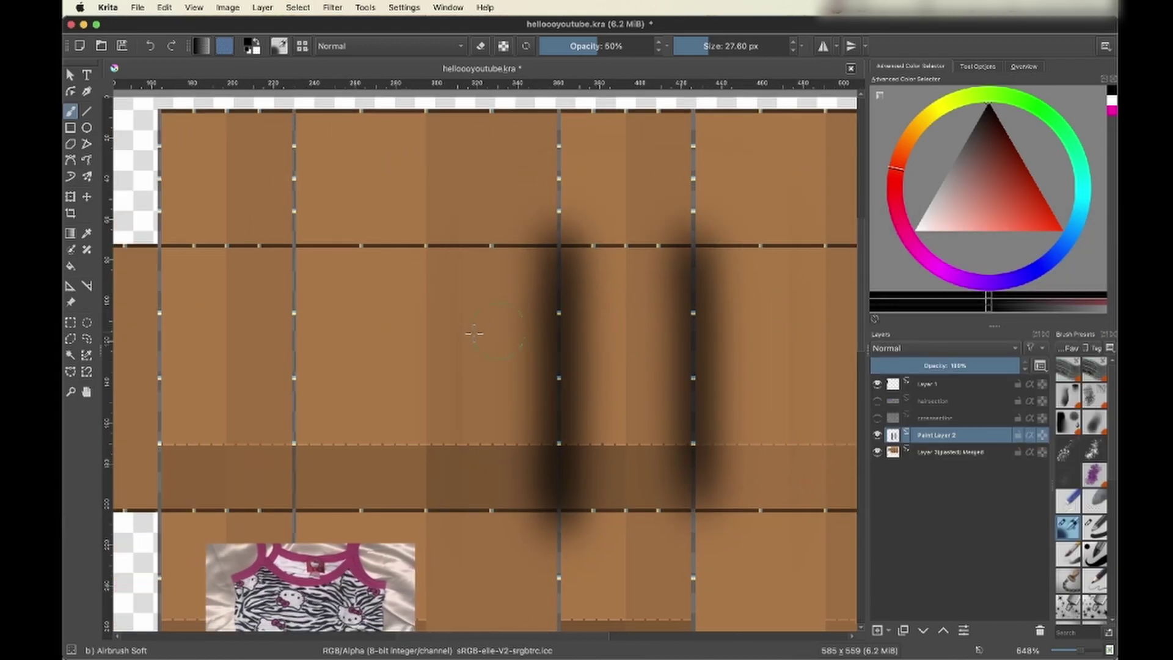
right_click(970, 443)
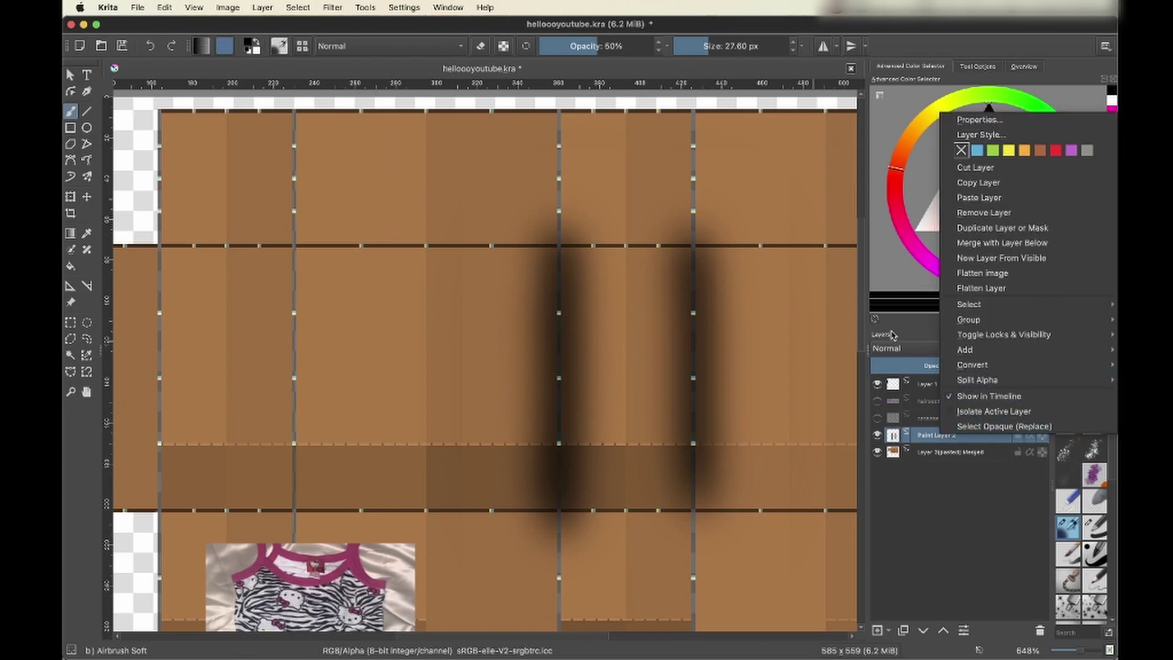
left_click(997, 213)
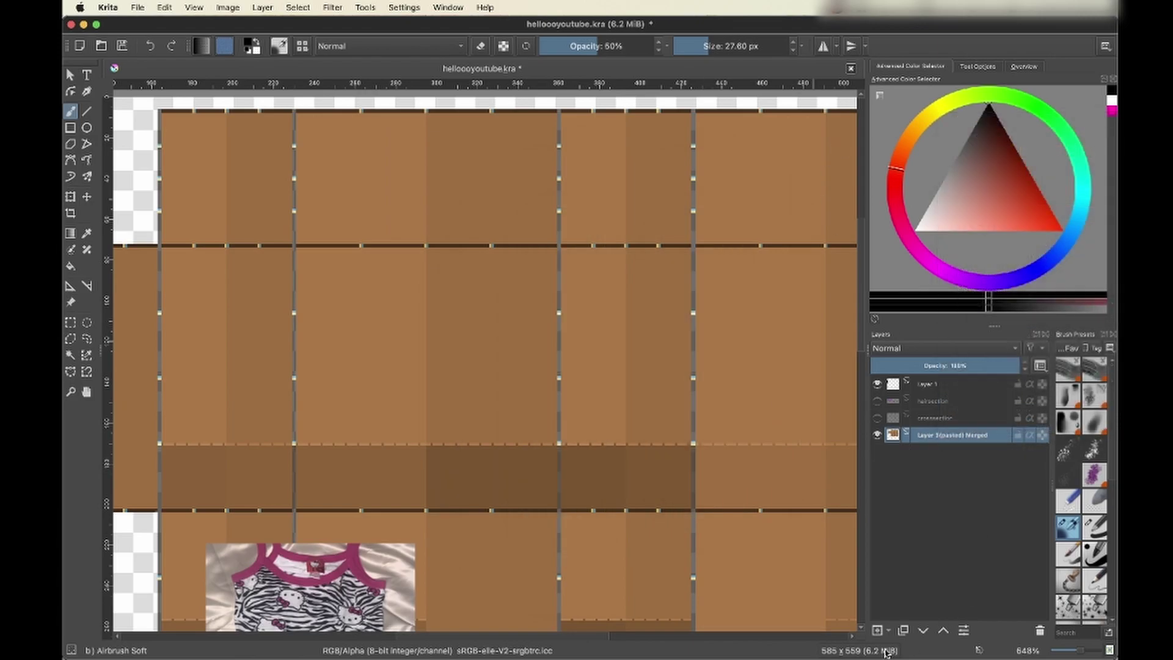
Step: Add a paint layer, draw three thin black lines fanning out on the torso with the Basic-1 brush, and save
left_click(876, 632)
left_click(1098, 530)
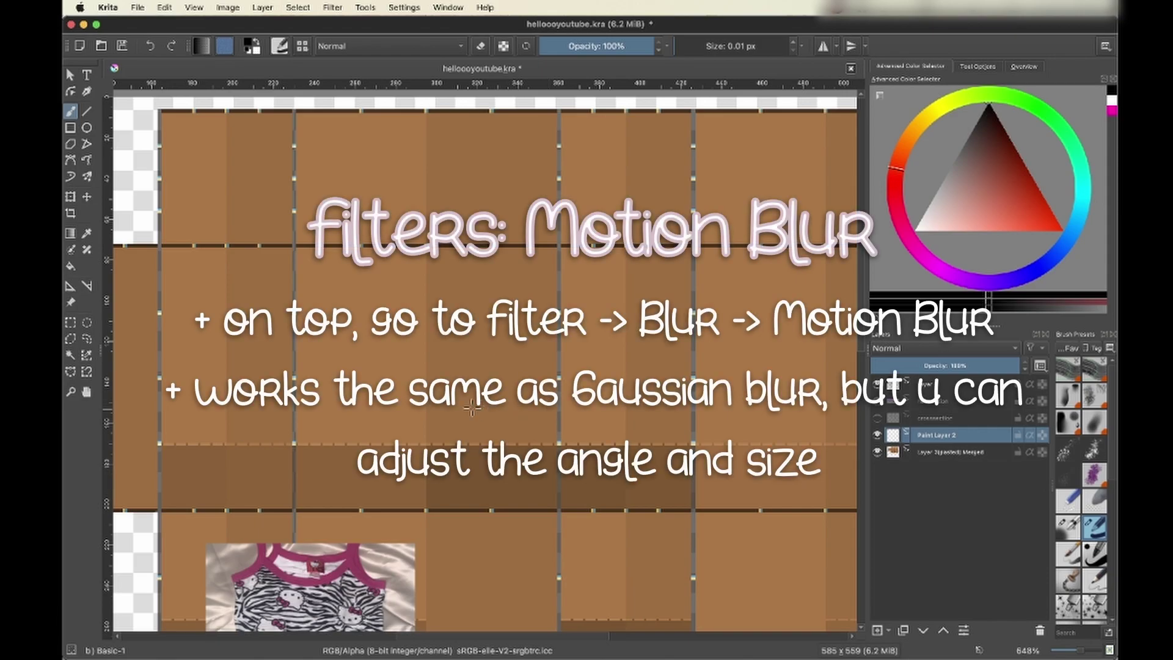
left_click_drag(385, 376, 448, 298)
left_click_drag(401, 386, 504, 324)
left_click_drag(409, 407, 522, 396)
key("super+s")
Step: Apply a Motion Blur with adjusted angle and length to the three lines, and remove their layer
left_click(332, 7)
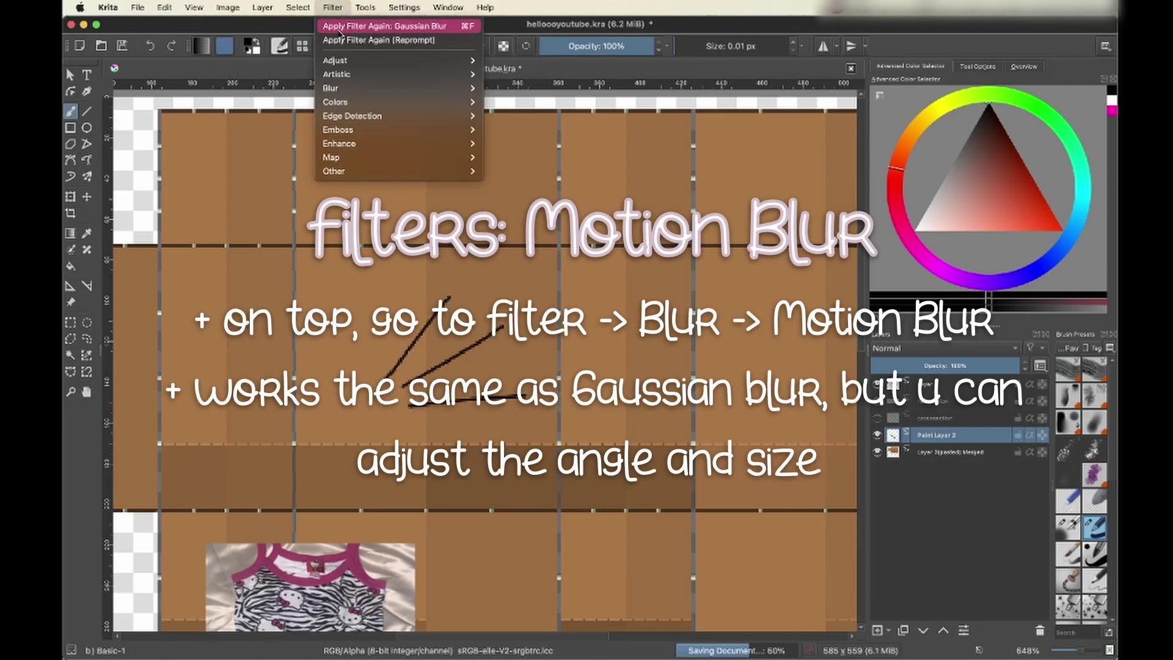
mouse_move(478, 90)
left_click(514, 129)
left_click_drag(913, 305, 909, 293)
mouse_move(901, 281)
left_mouse_down()
mouse_move(850, 267)
mouse_move(827, 300)
mouse_move(829, 327)
mouse_move(890, 356)
mouse_move(939, 287)
mouse_move(851, 175)
mouse_move(746, 186)
mouse_move(720, 246)
left_mouse_up()
key("Return")
scroll(602, 260, "down", 3)
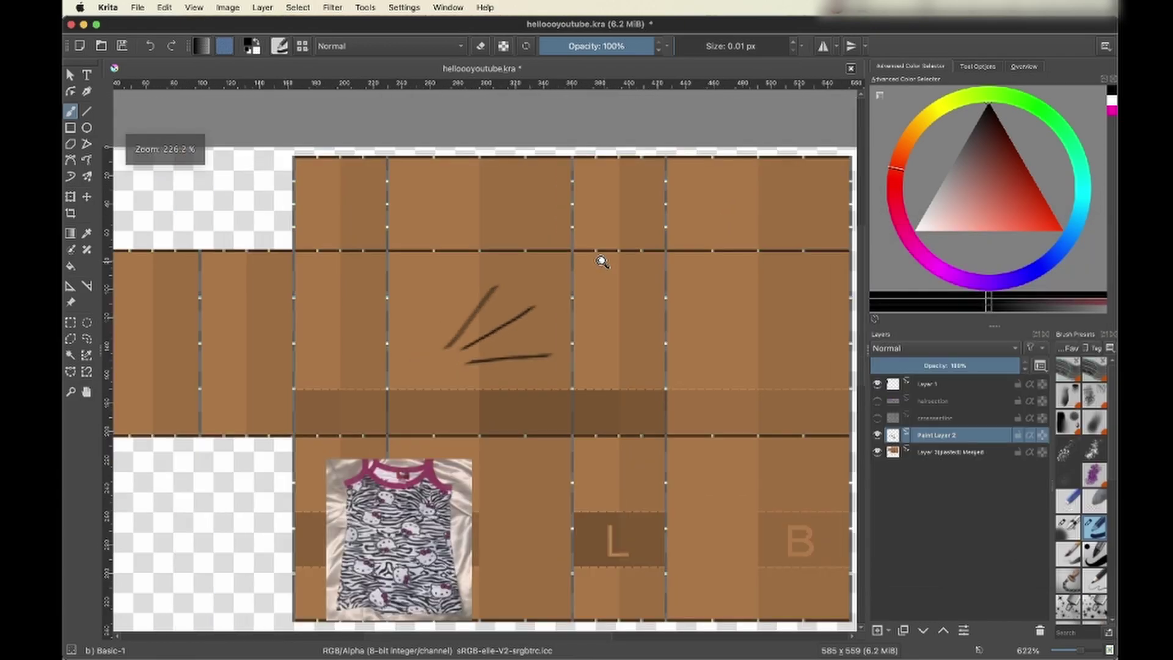
right_click(916, 440)
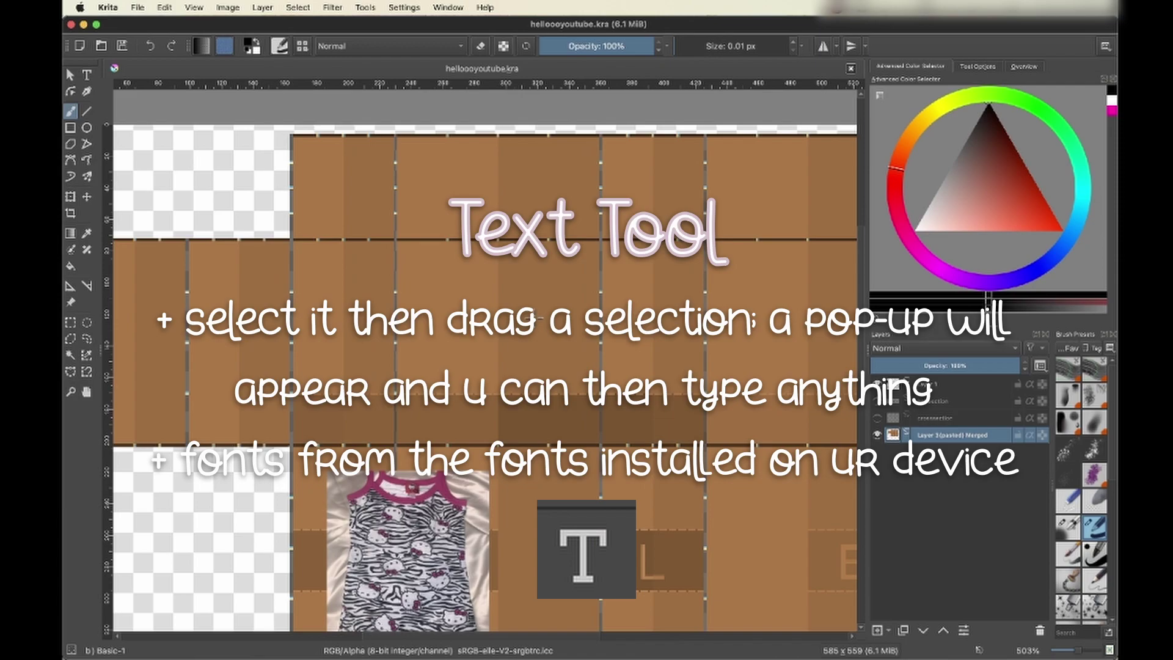
Step: Create a text object on the upper torso reading "Hii youtube <3" with font size 30
left_click(182, 137)
left_click(87, 75)
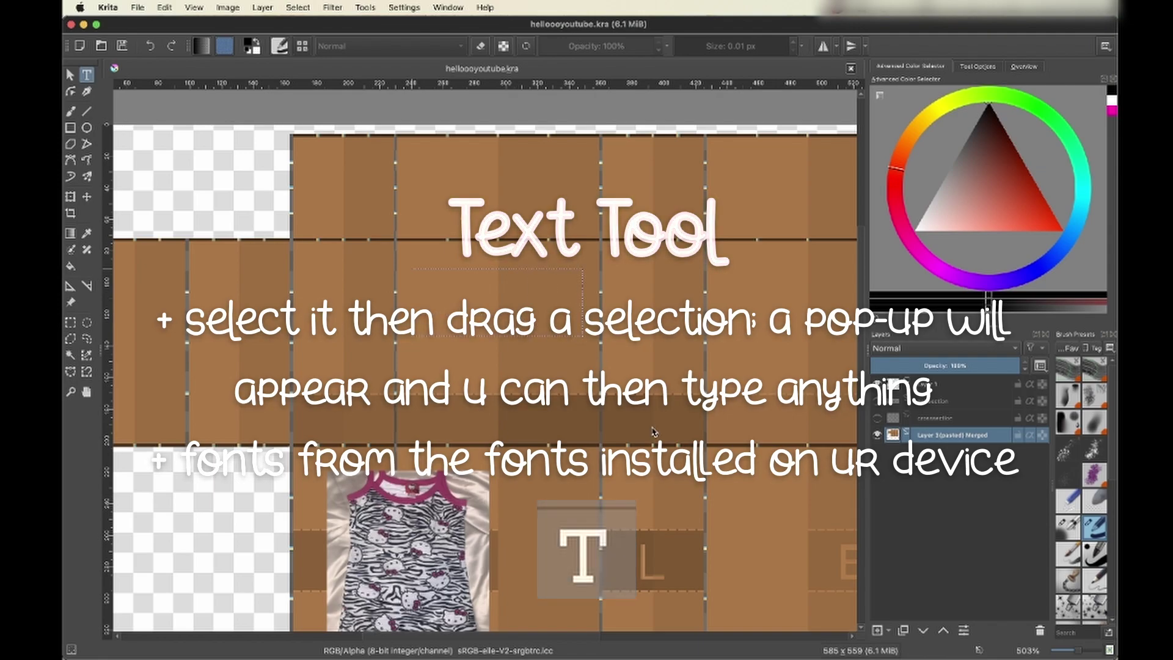
left_click_drag(826, 358, 606, 337)
left_click_drag(509, 458, 438, 460)
key("BackSpace")
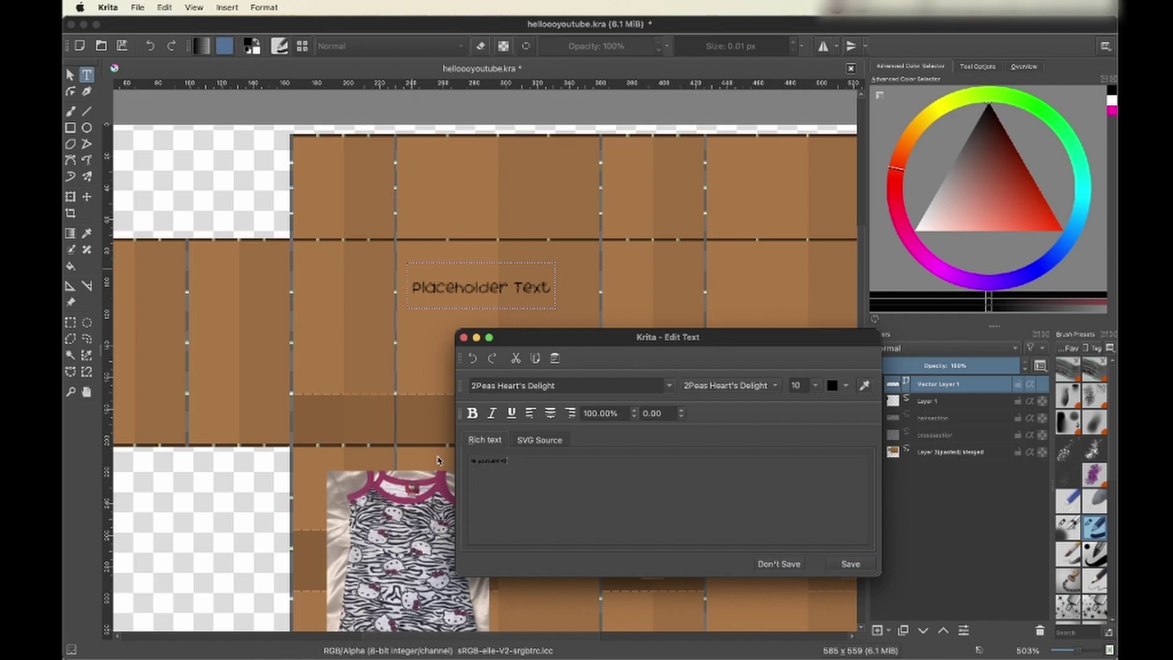
left_click_drag(800, 386, 773, 393)
type("30")
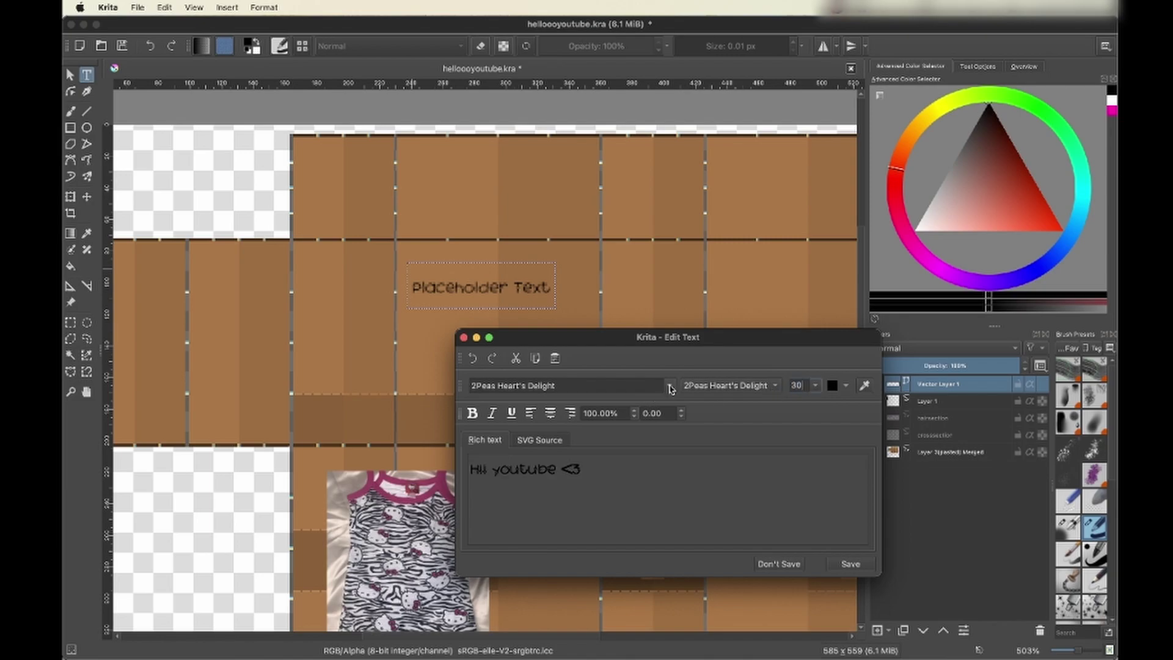
Step: Change the text's font to Bradley Hand, save the text and finish editing it
left_click(670, 386)
scroll(589, 476, "down", 10)
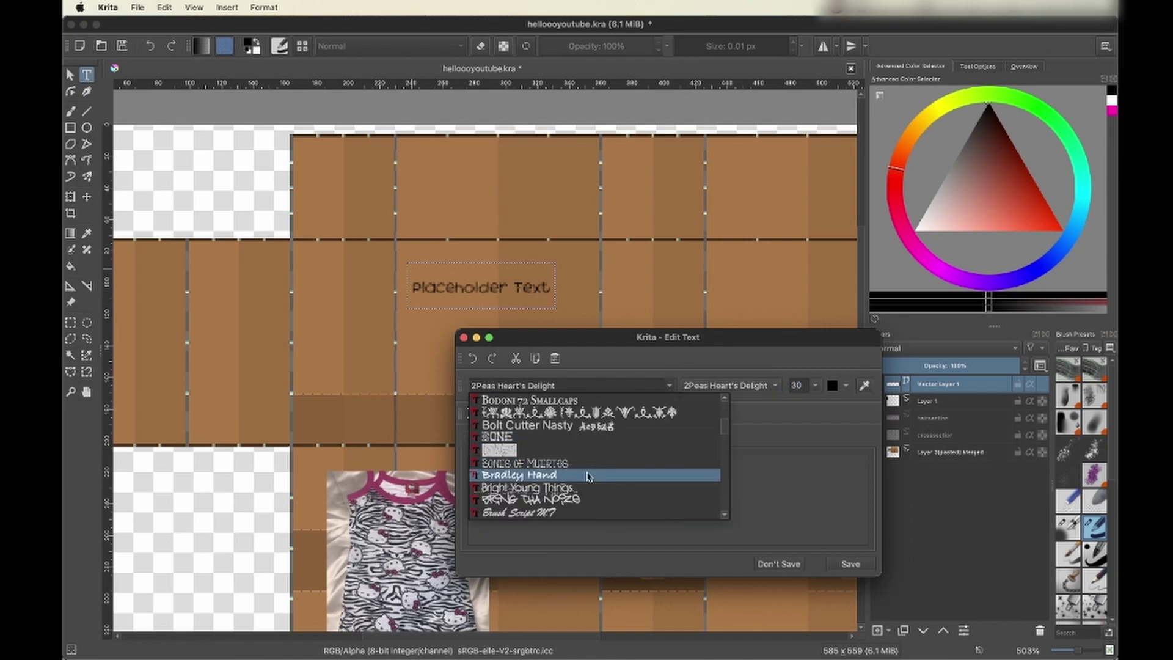
left_click(578, 482)
left_click(845, 562)
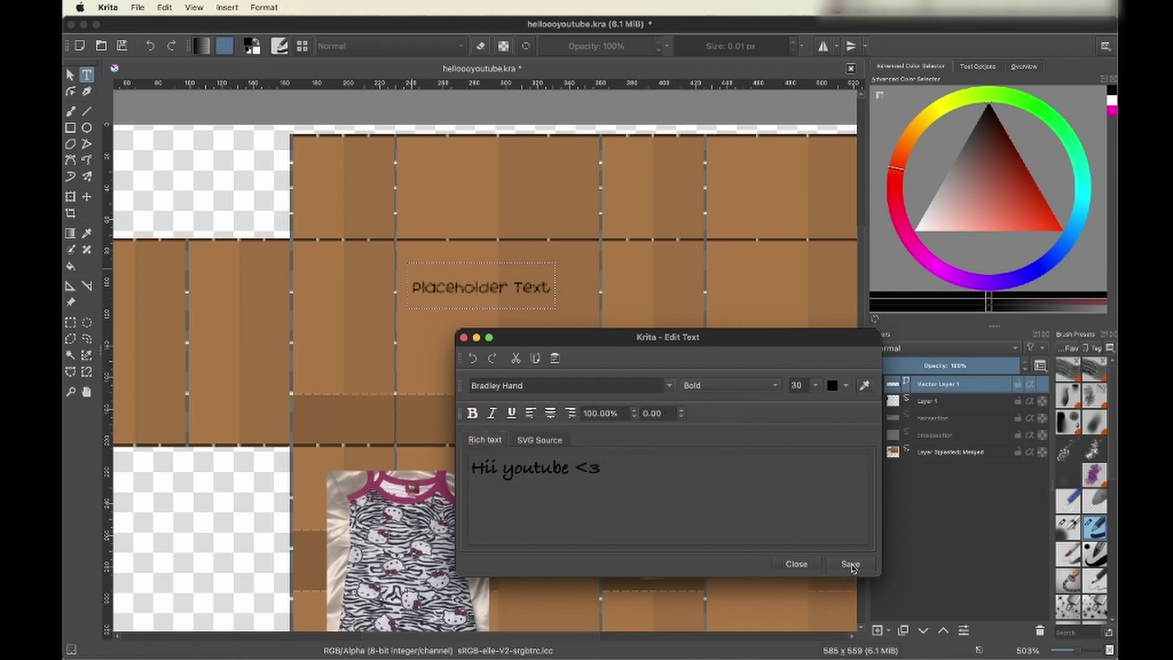
left_click(794, 561)
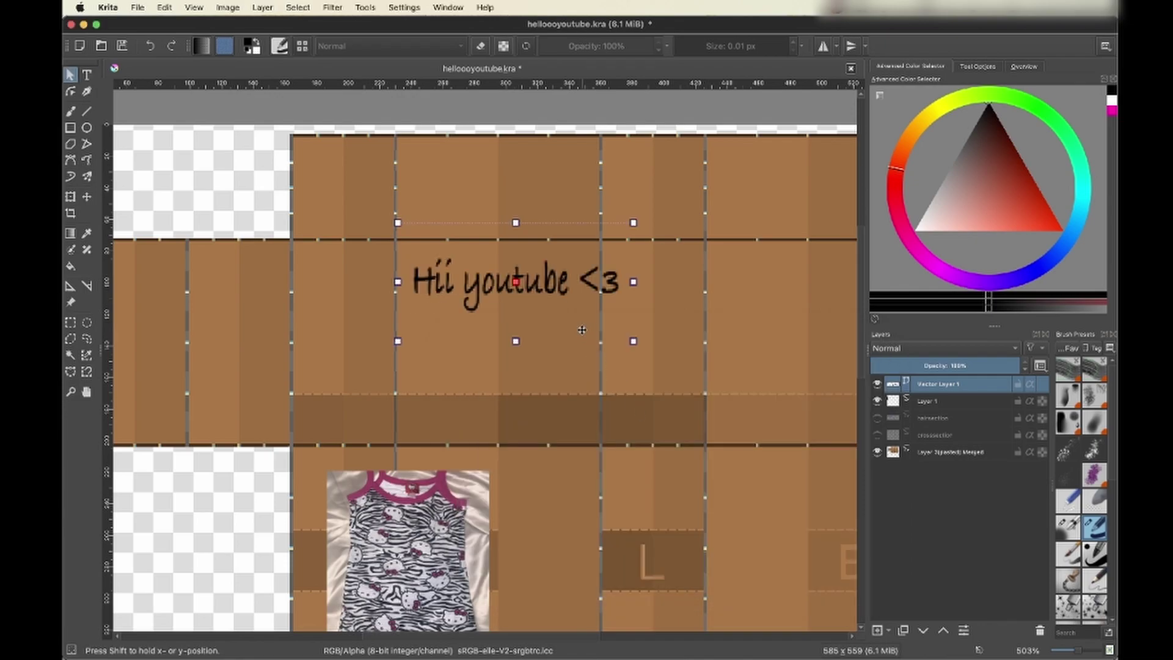
Step: Open the "Hii youtube <3" text for editing, look through its font color swatches and palettes, and close the editor
left_click(86, 75)
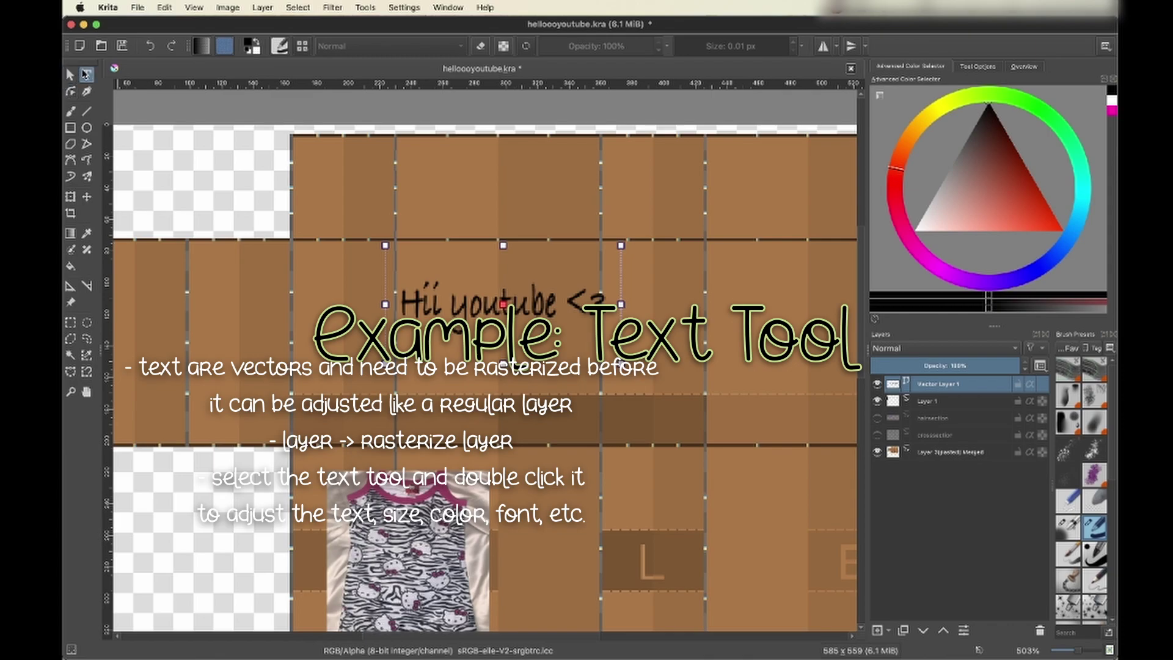
double_click(557, 341)
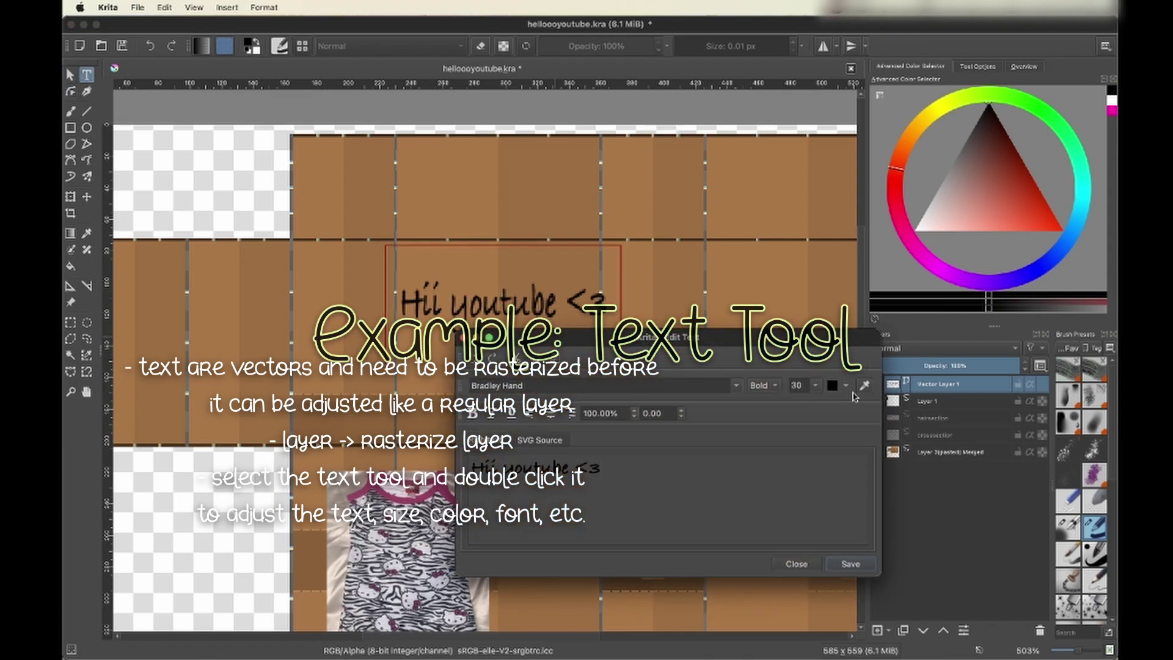
left_click(846, 385)
scroll(898, 475, "down", 2)
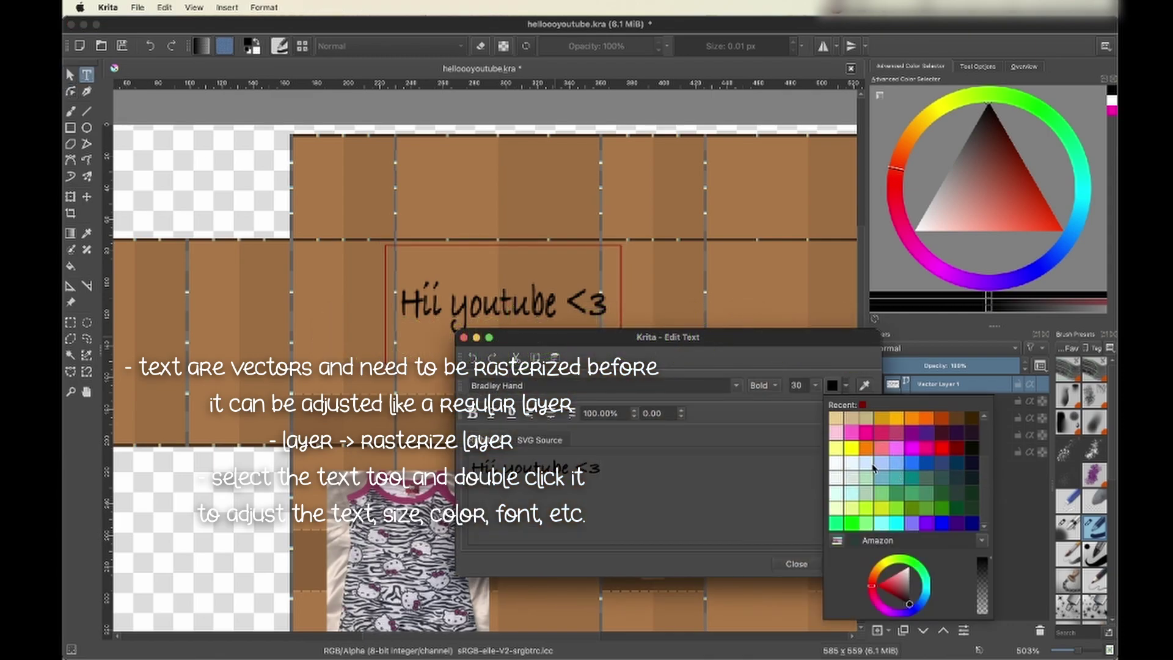
left_click(836, 541)
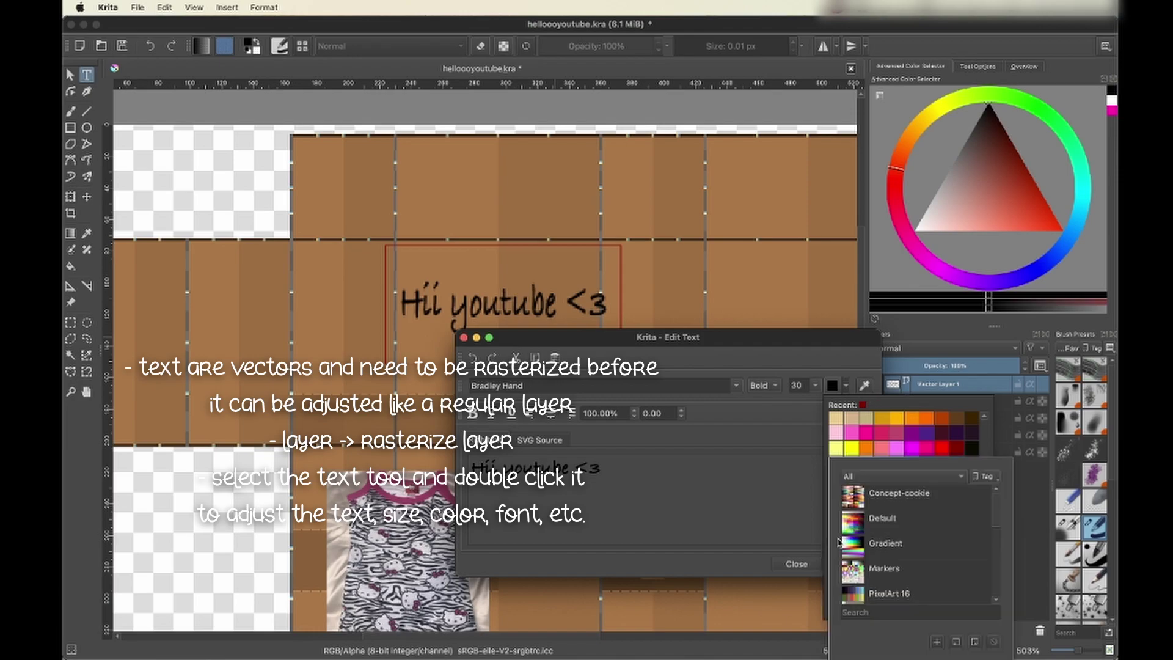
left_click(816, 507)
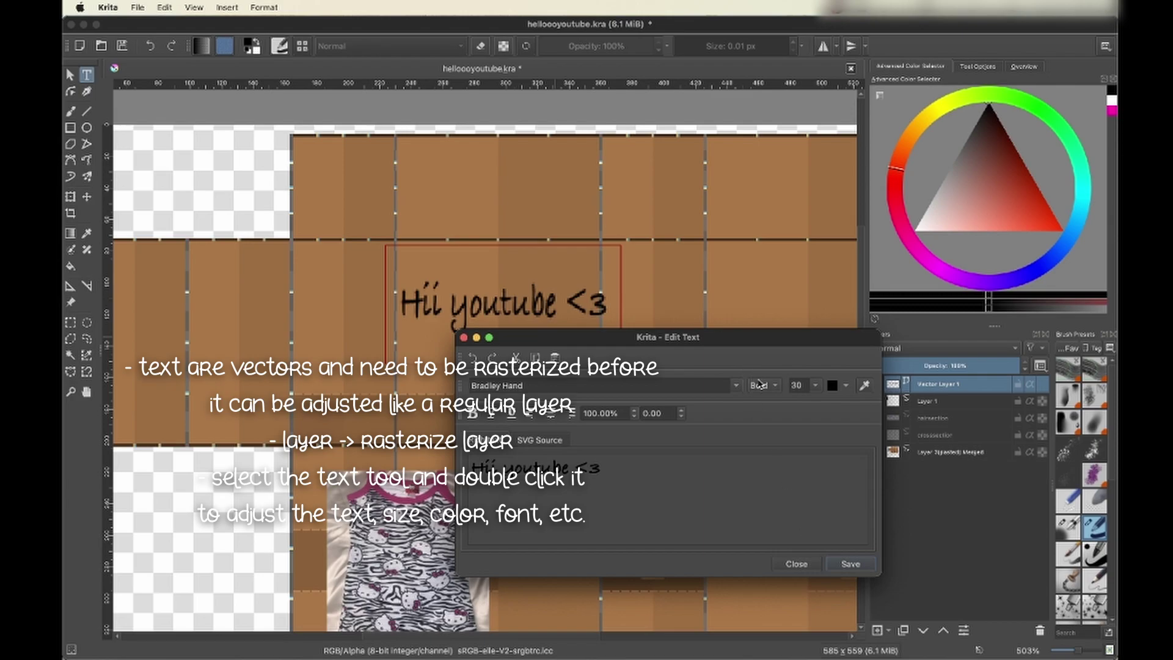
left_click(797, 564)
Step: Shift the "Hii youtube <3" text slightly on the upper torso and rasterize its vector layer
mouse_move(550, 308)
left_mouse_down()
mouse_move(598, 302)
mouse_move(541, 322)
left_mouse_up()
left_click(266, 8)
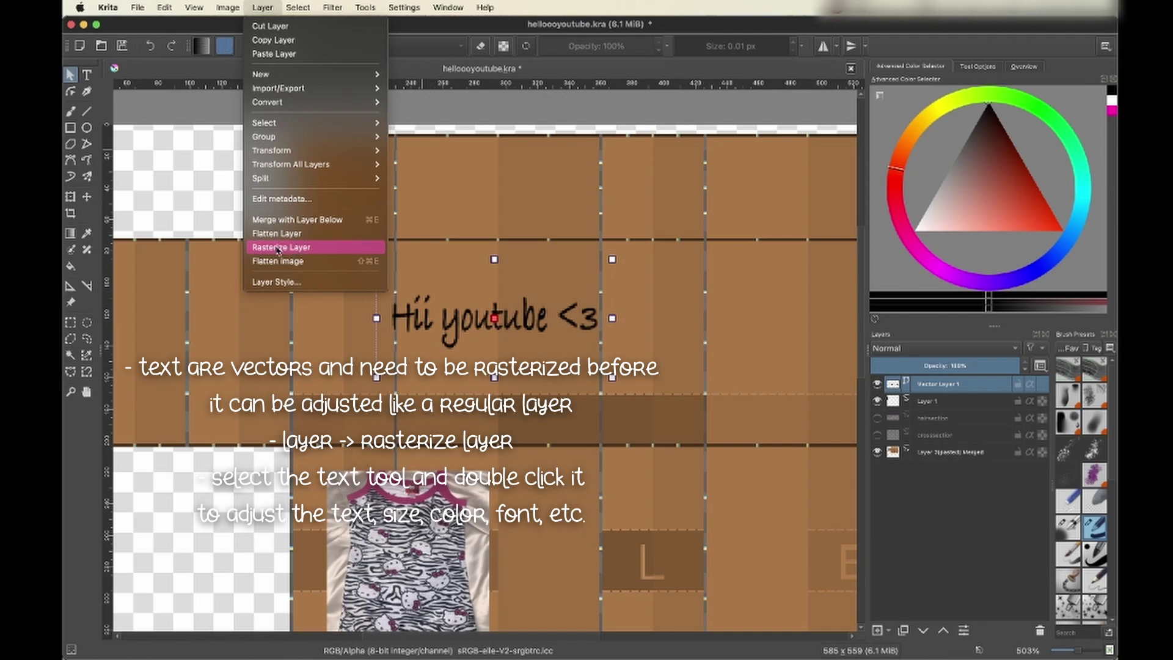
left_click(346, 248)
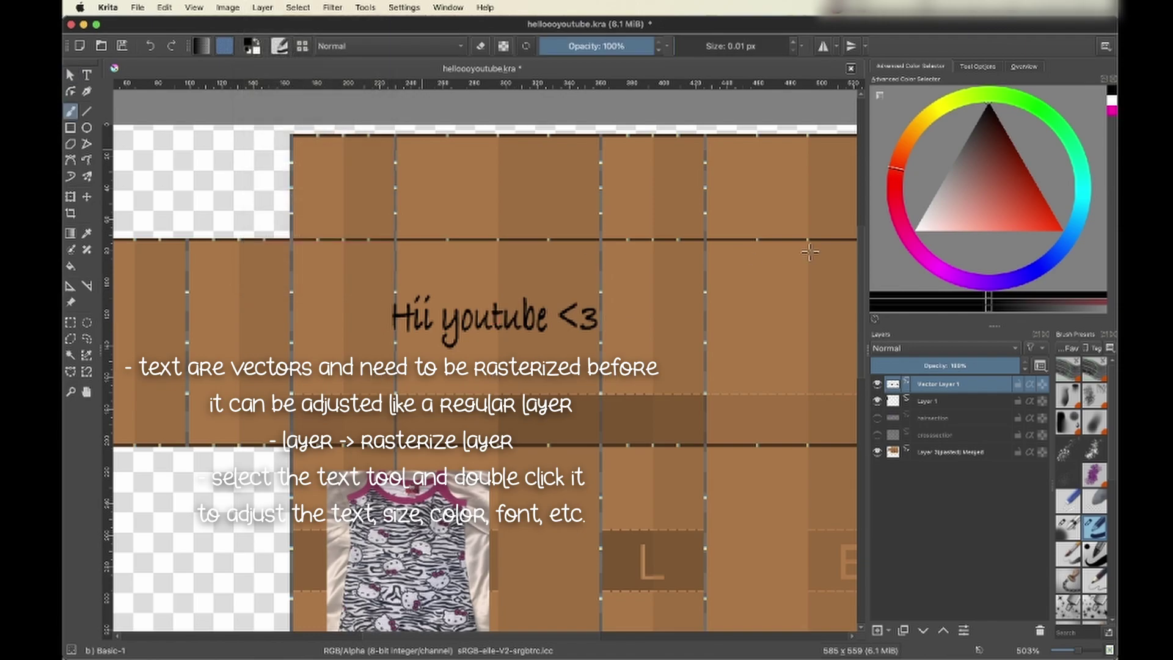
Step: Recolor the rasterized text with a colorized HSV/HSL Adjustment, using saturation 53 and lightness 40
left_click(333, 8)
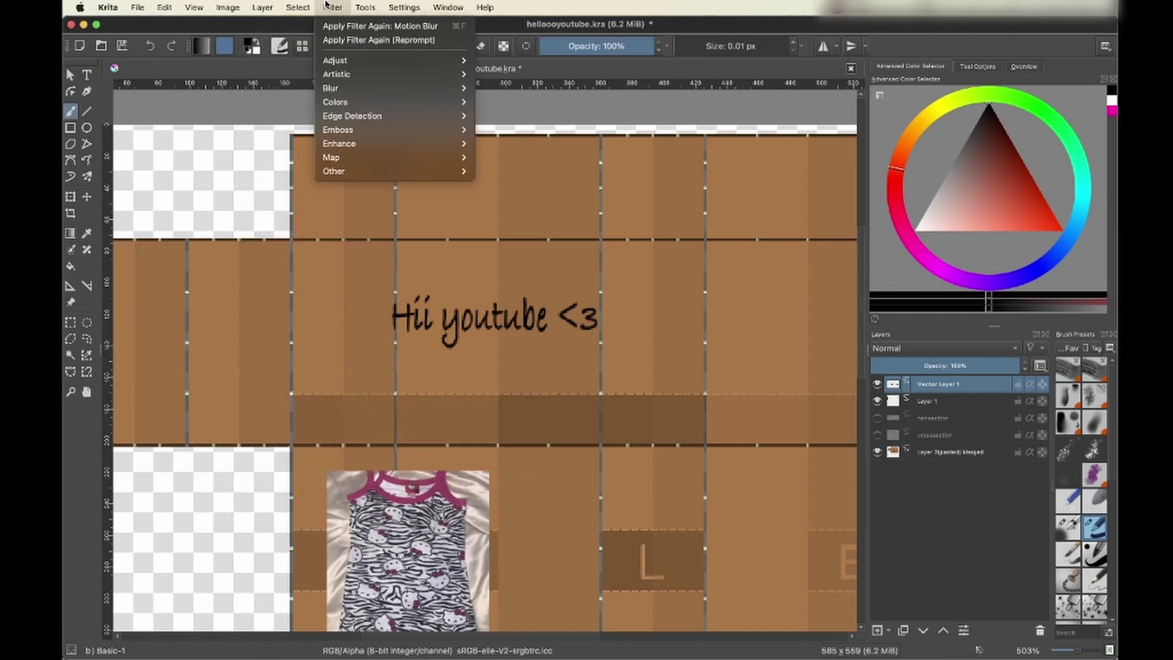
mouse_move(391, 59)
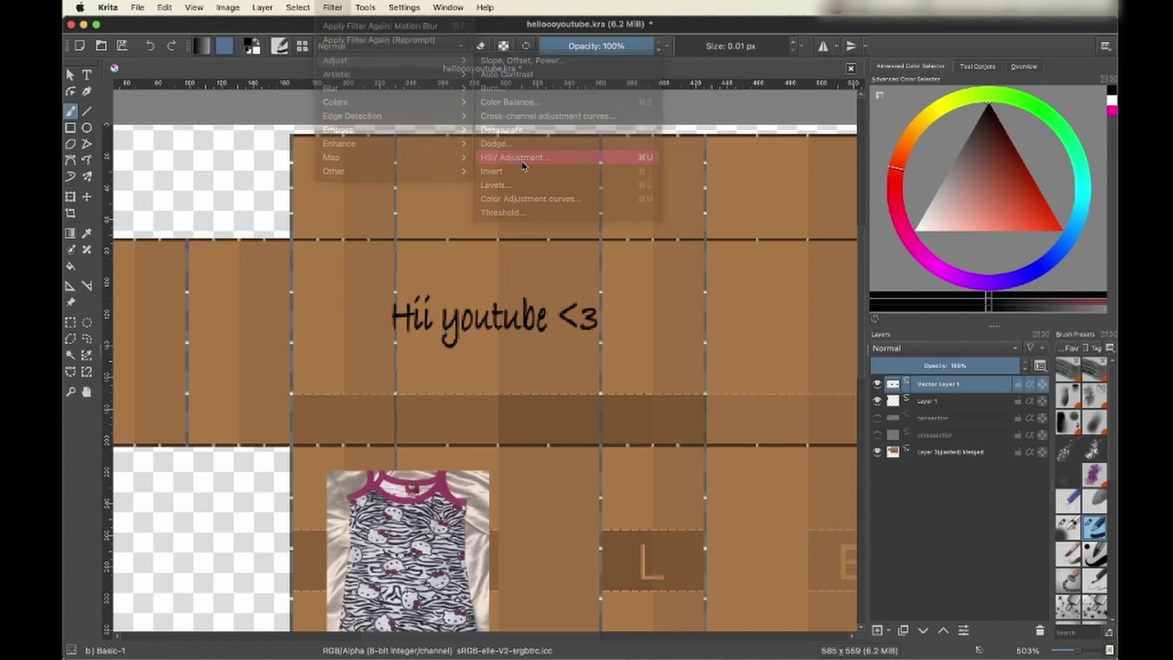
left_click(516, 157)
left_click(795, 358)
left_click_drag(893, 338, 947, 339)
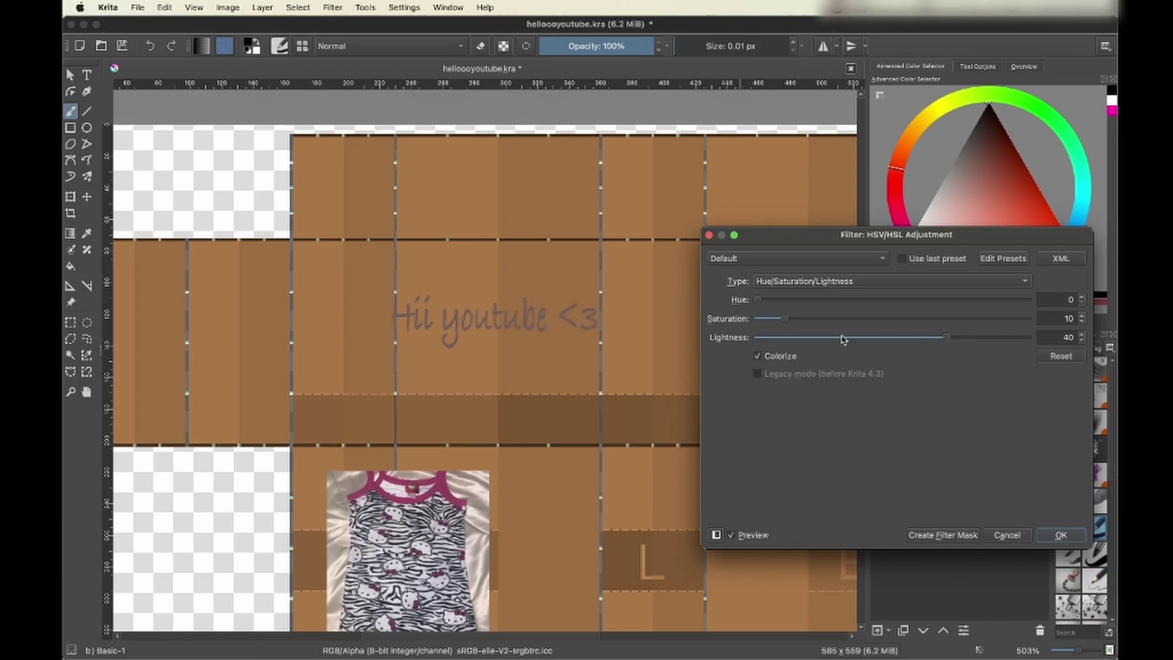
left_click_drag(786, 322, 902, 325)
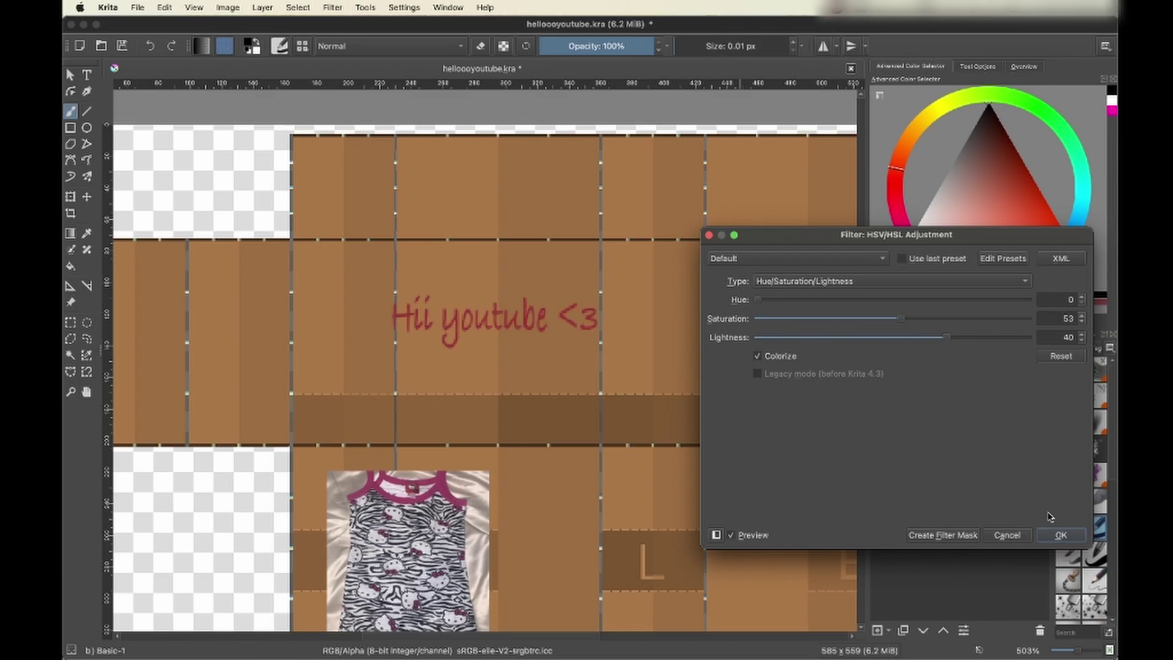
left_click(1058, 535)
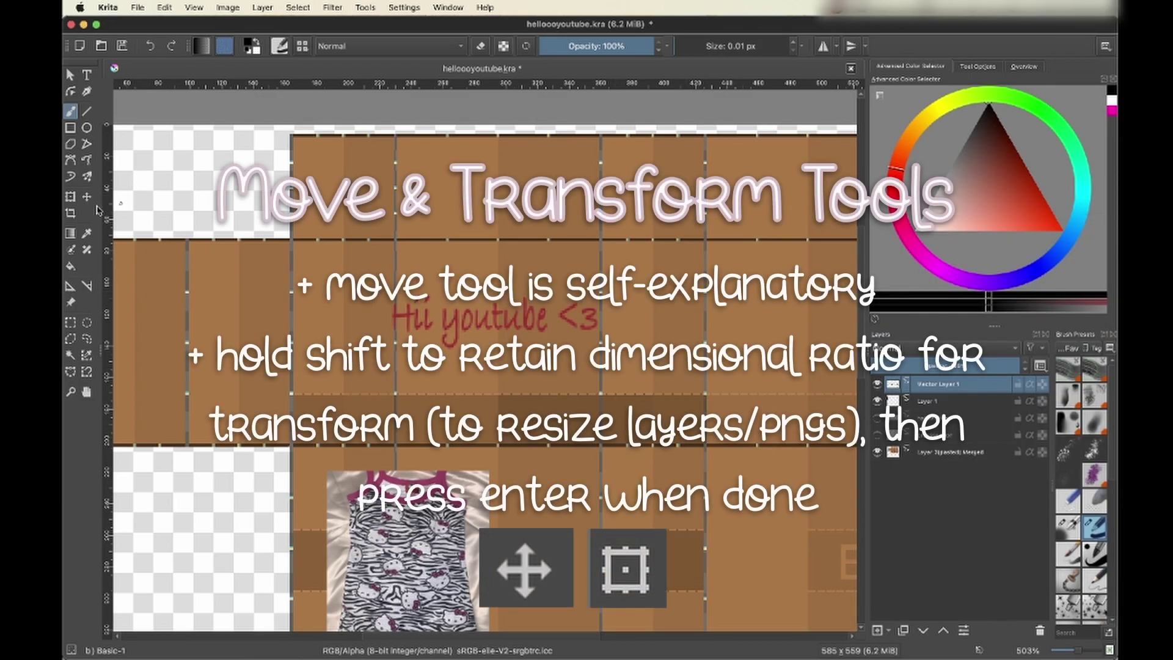
Step: Nudge the recolored text slightly down the torso with the Move tool
left_click(86, 196)
mouse_move(511, 324)
left_mouse_down()
mouse_move(511, 312)
mouse_move(517, 343)
mouse_move(494, 315)
mouse_move(526, 334)
mouse_move(513, 330)
left_mouse_up()
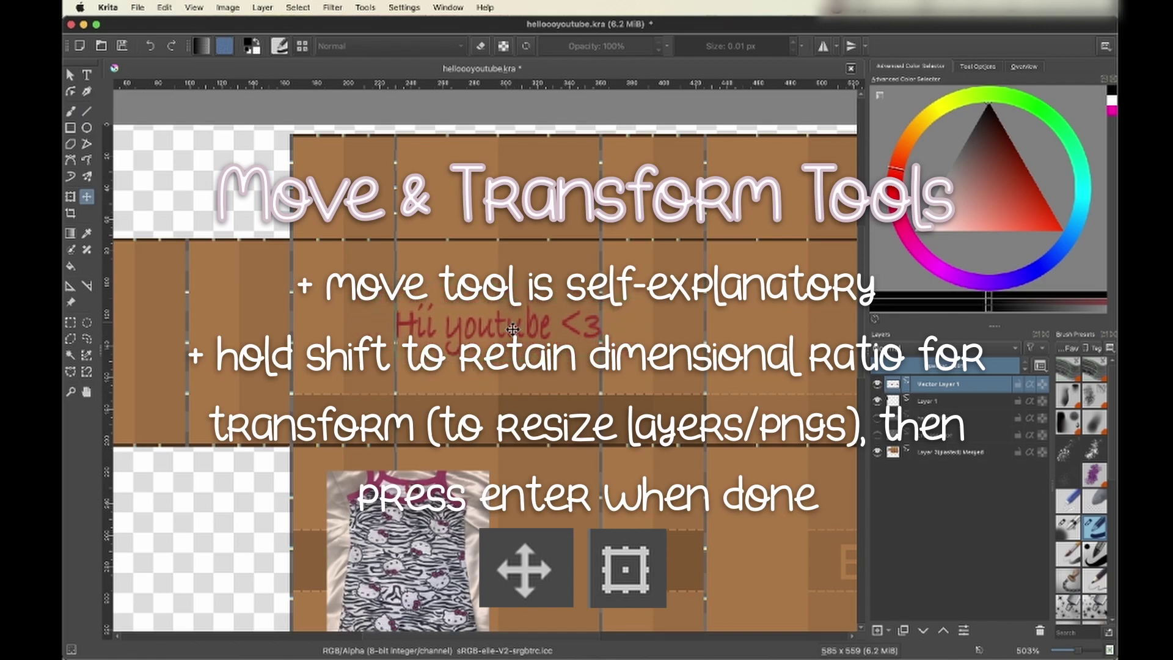
Step: Try resizing the text from its upper corner with the Transform tool, and undo the change
left_click(72, 199)
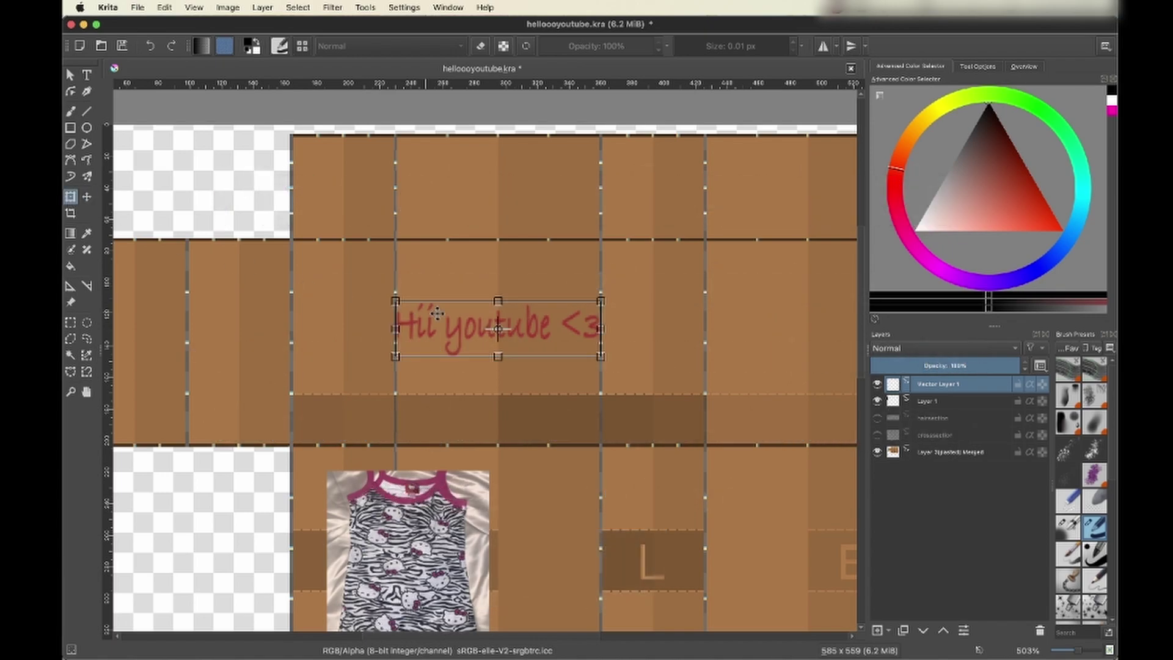
left_click_drag(396, 300, 345, 299)
key("super+z")
key("super+z")
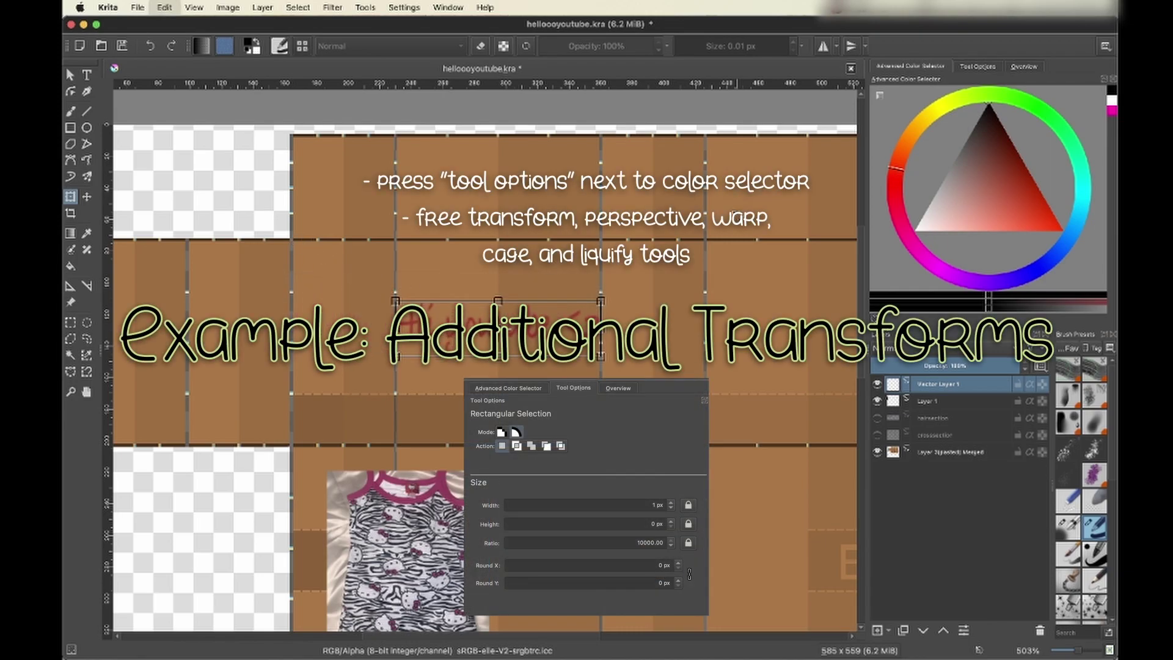
Step: Try a Perspective transform on the text, pulling its upper-right corner upward and inward
left_click(979, 66)
left_click(908, 101)
left_click_drag(602, 302, 554, 245)
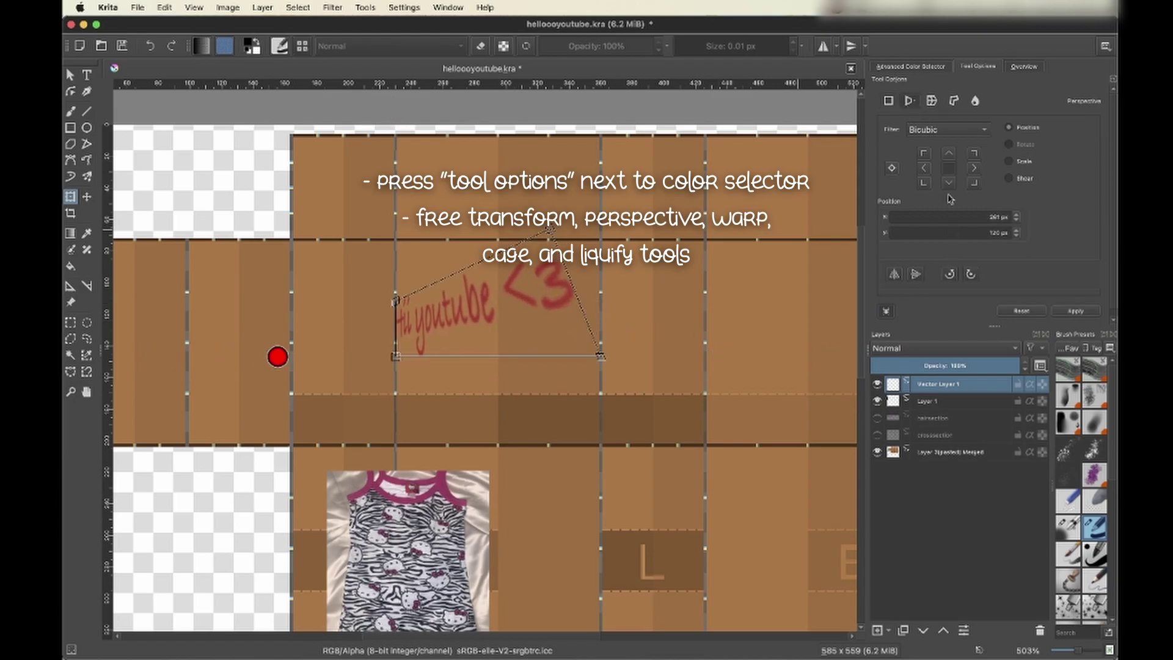
Step: Try a Warp transform on the text by moving its center and lower-left anchor points, apply it and undo it
left_click(932, 101)
left_click_drag(499, 330, 437, 312)
left_click_drag(396, 358, 396, 411)
key("Return")
key("super+z")
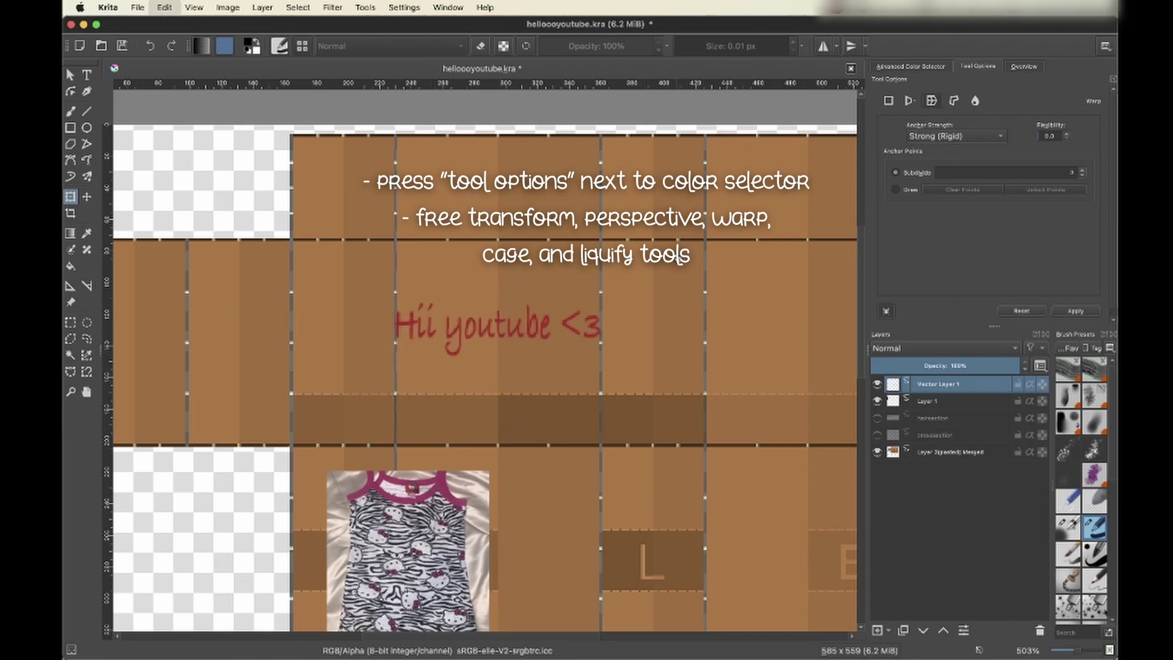
Step: Try a Cage transform on the text by placing anchor points around it and moving one, and cancel it
left_click(691, 267)
left_click(955, 102)
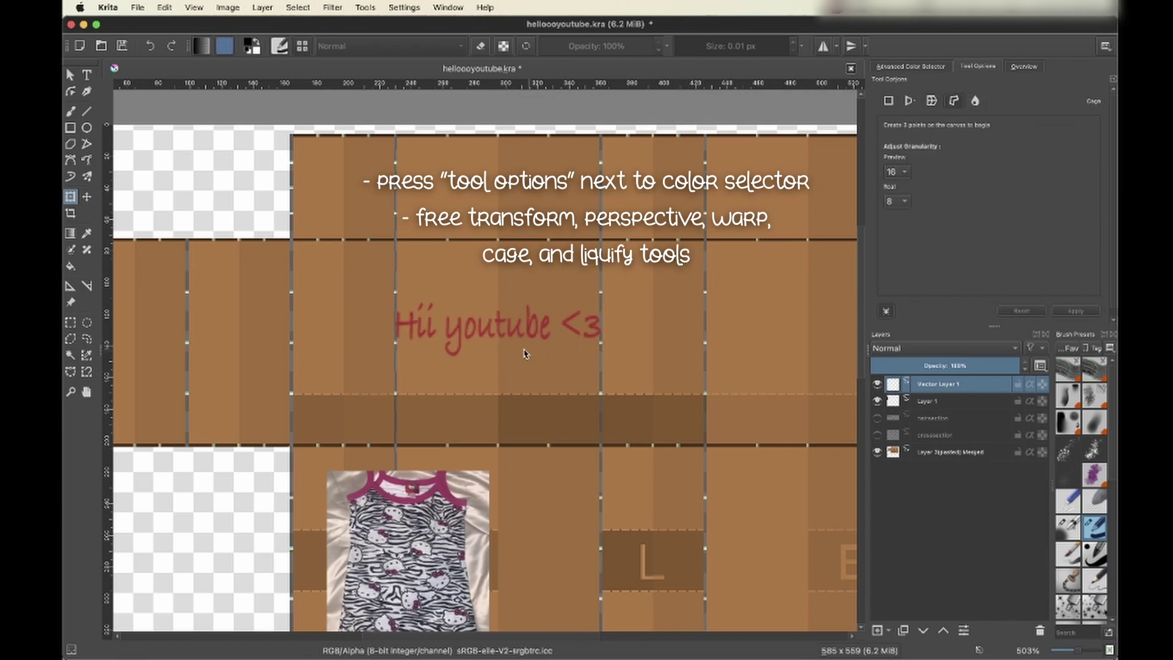
left_click(558, 327)
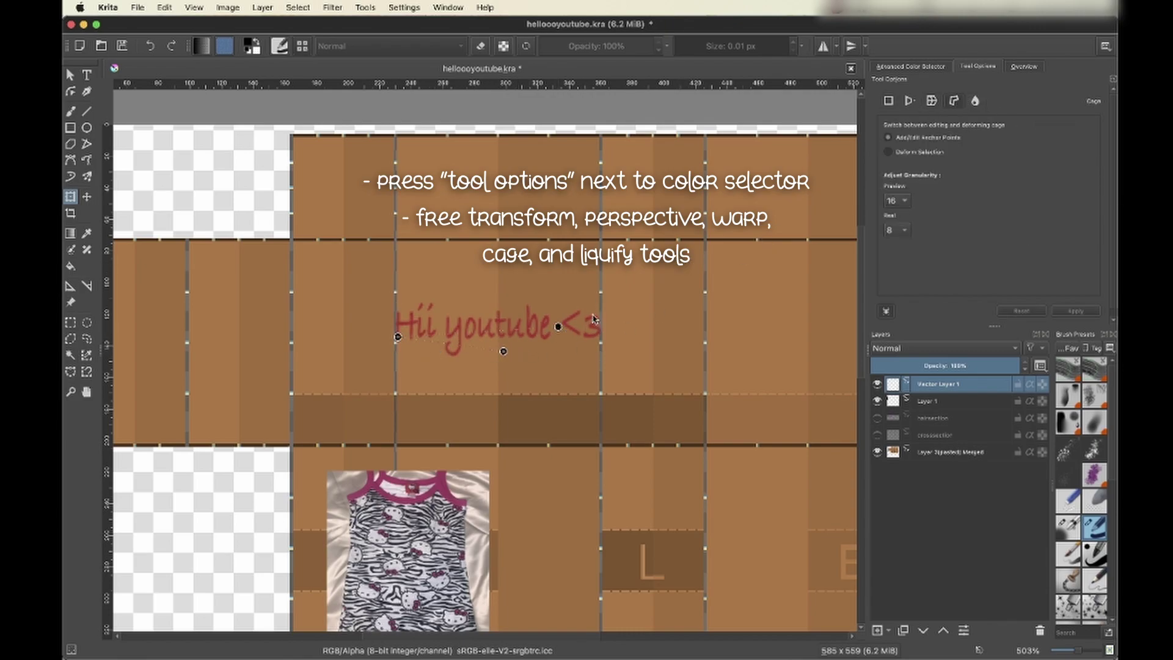
left_click_drag(557, 328, 342, 276)
key("Escape")
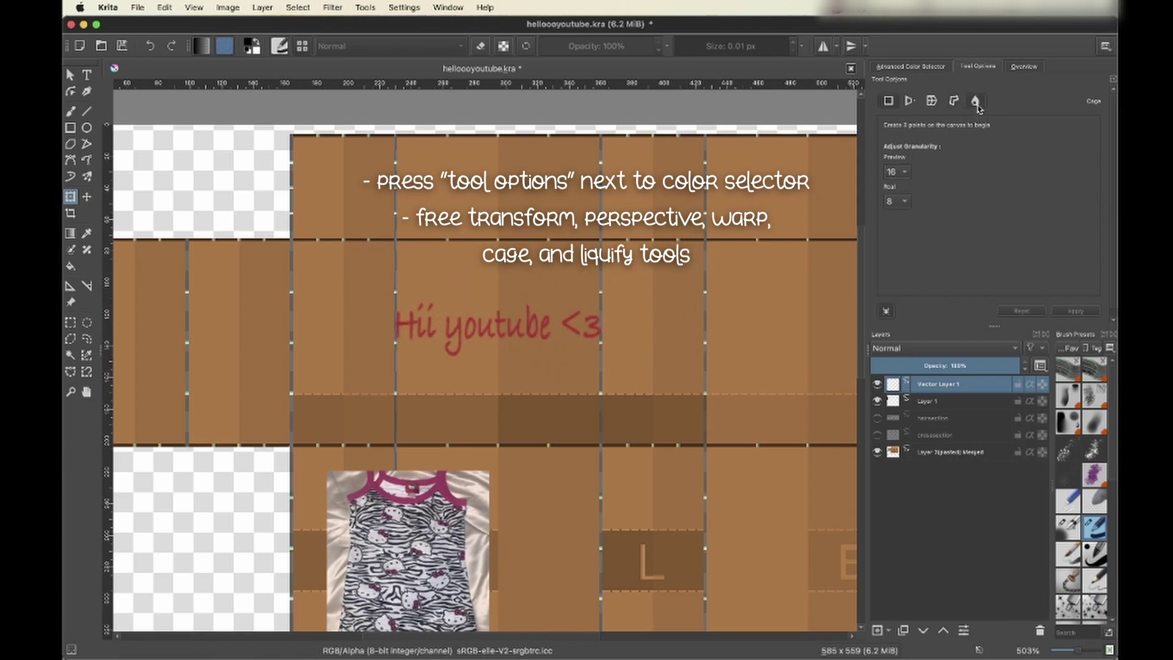
Step: Distort the text with the Liquify transform in Build Up mode using an enlarged brush, and apply it
left_click(976, 102)
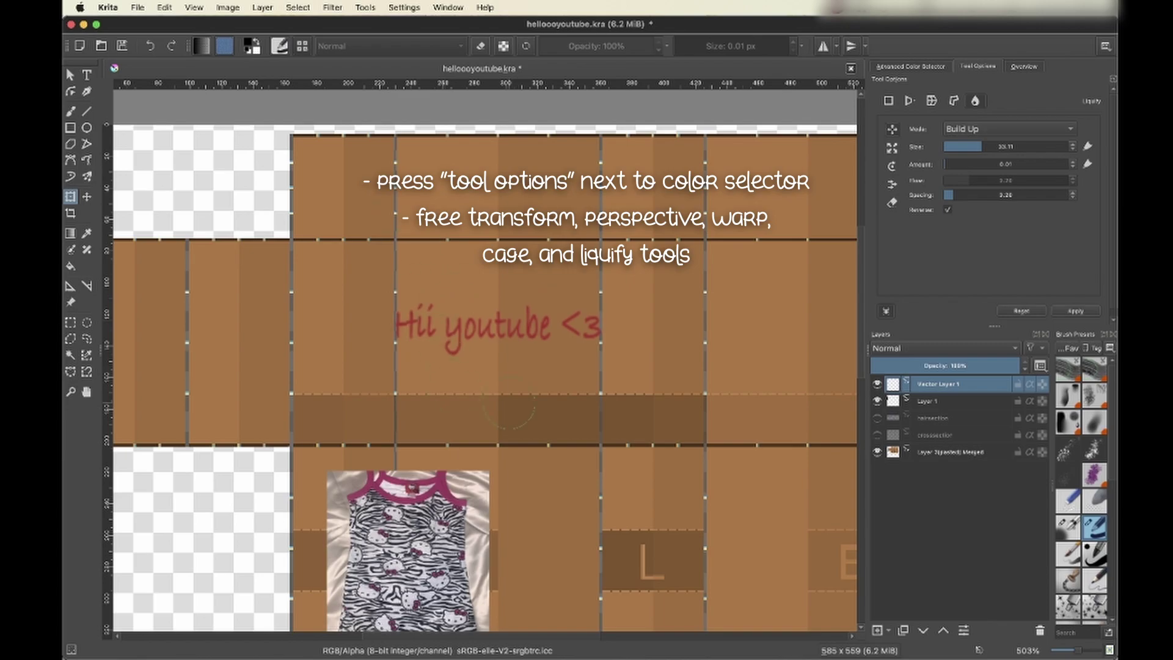
left_click_drag(991, 146, 1013, 146)
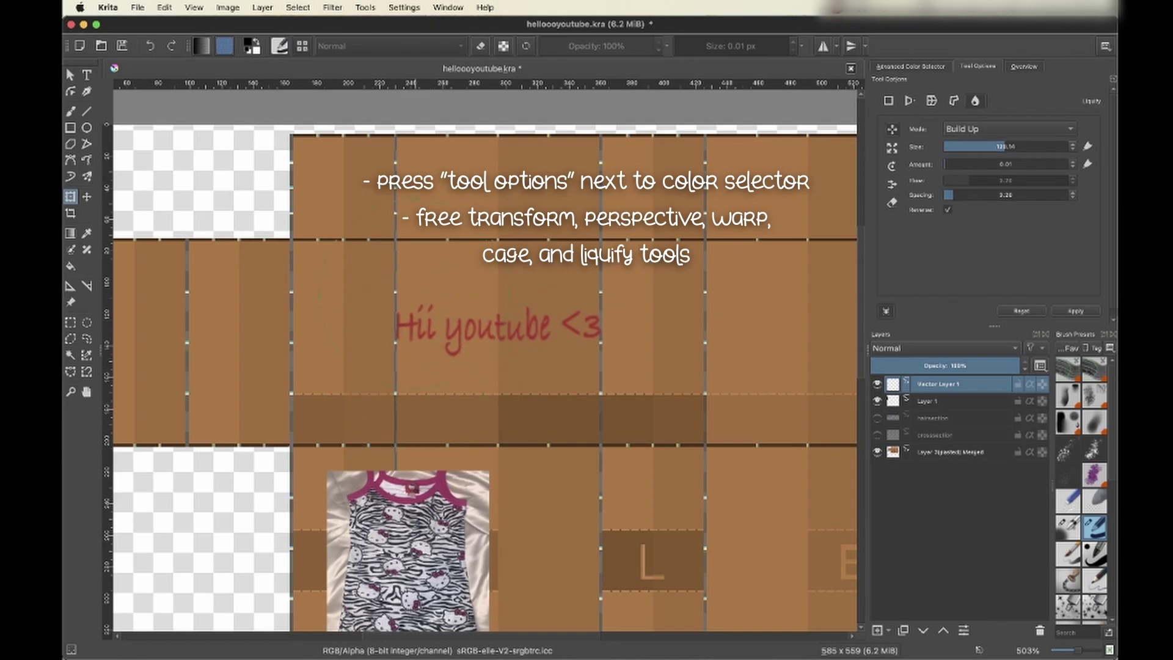
mouse_move(590, 306)
left_mouse_down()
mouse_move(580, 336)
mouse_move(537, 379)
mouse_move(458, 422)
mouse_move(377, 547)
left_mouse_up()
left_click_drag(385, 490, 424, 415)
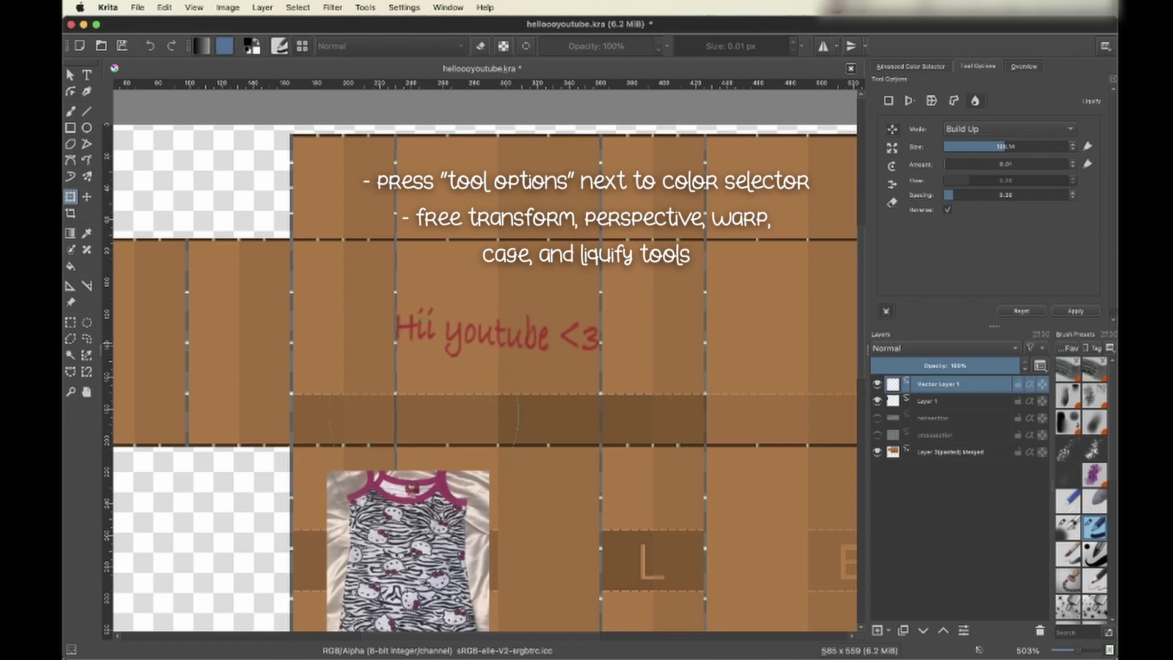
key("Return")
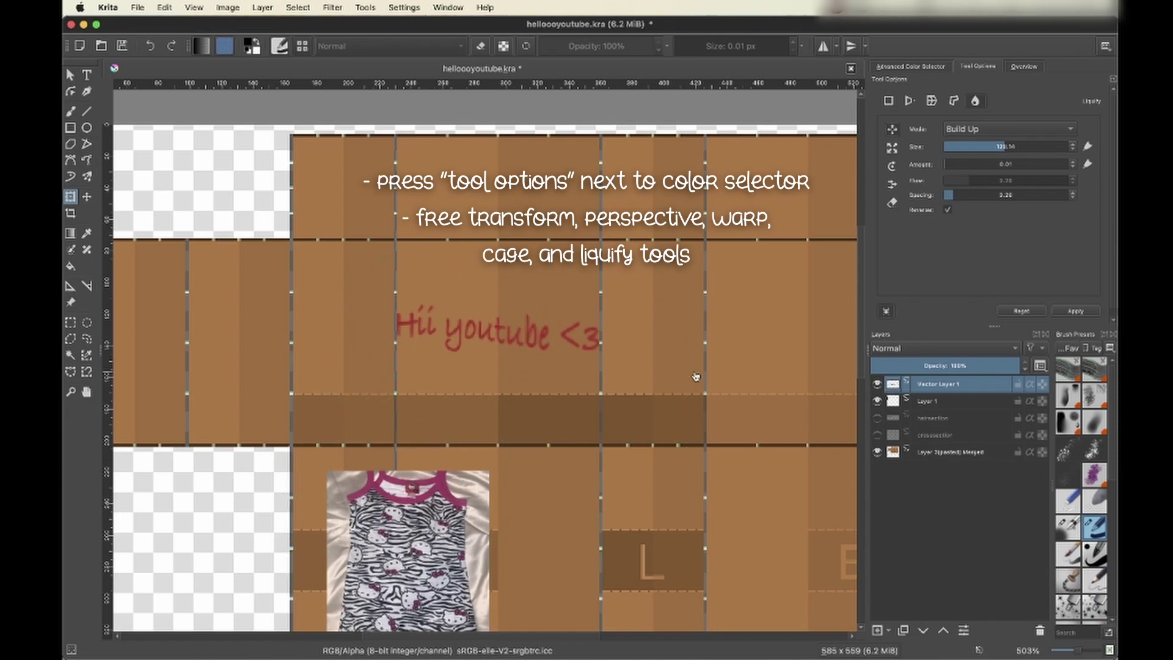
Step: Remove the text layer and save the document
right_click(922, 383)
left_click(963, 158)
key("super+s")
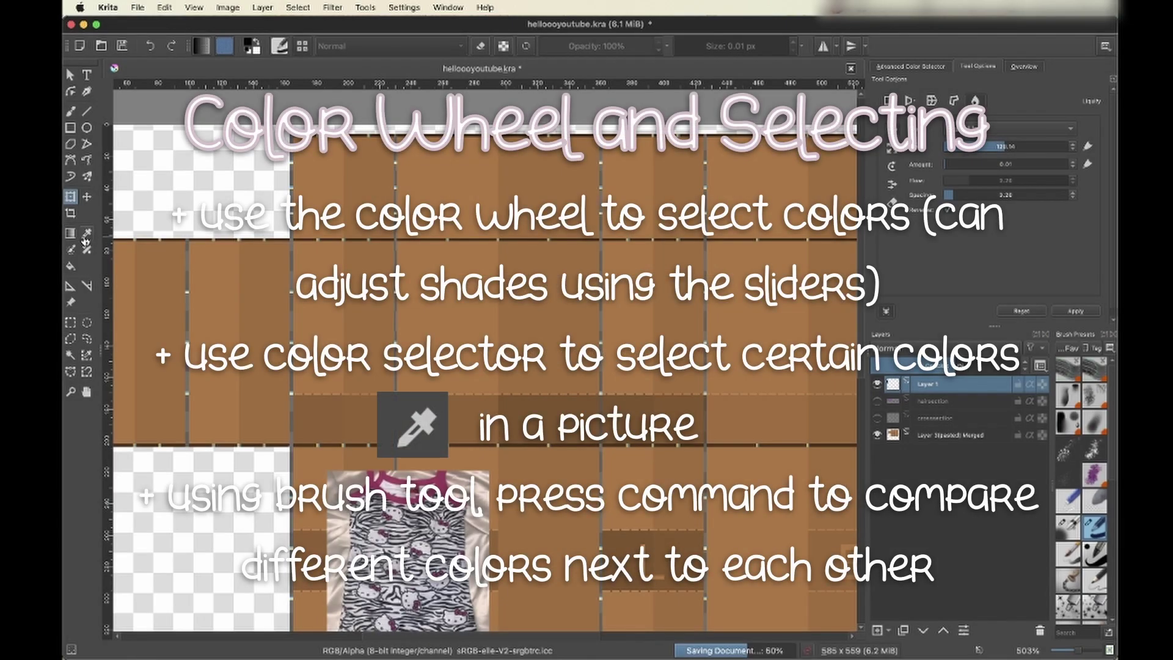
Step: Sample the torso's light brown with the Color Picker and adjust it to a darker, more saturated shade
left_click(87, 233)
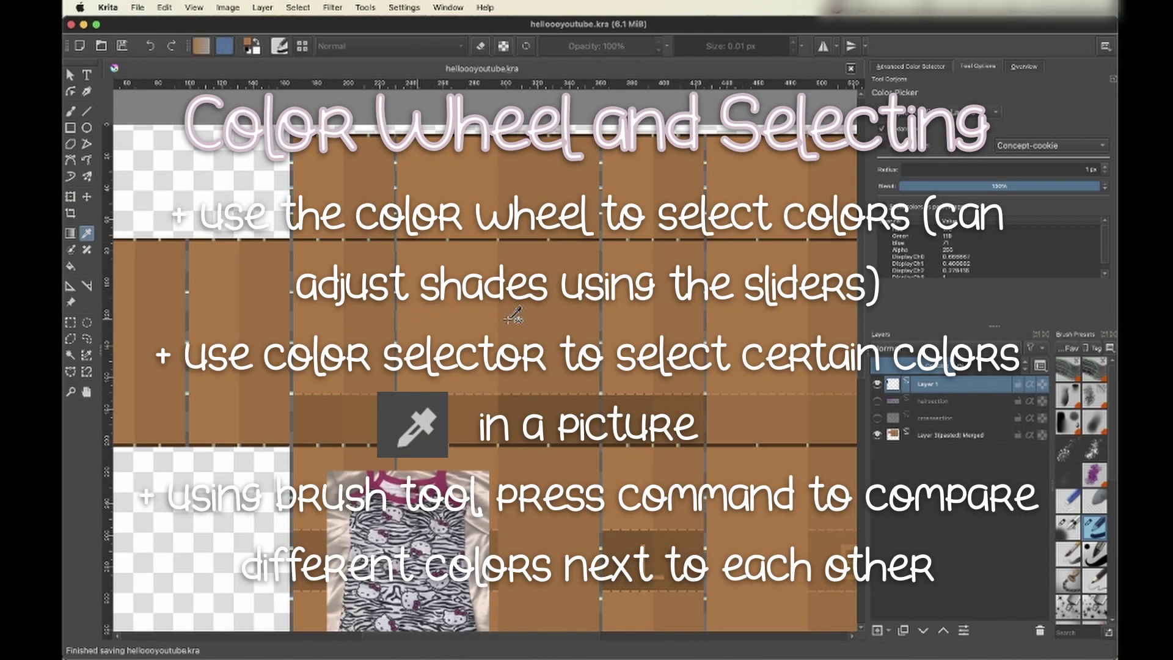
left_click(928, 67)
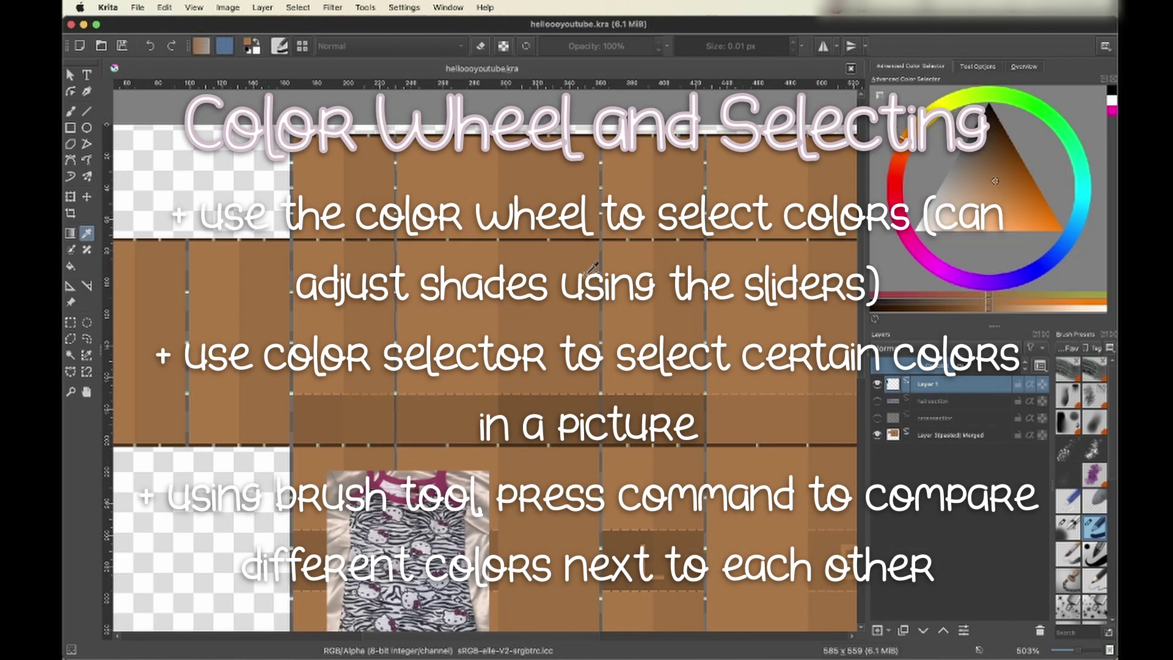
mouse_move(988, 295)
left_mouse_down()
mouse_move(904, 295)
mouse_move(1076, 302)
mouse_move(964, 308)
left_mouse_up()
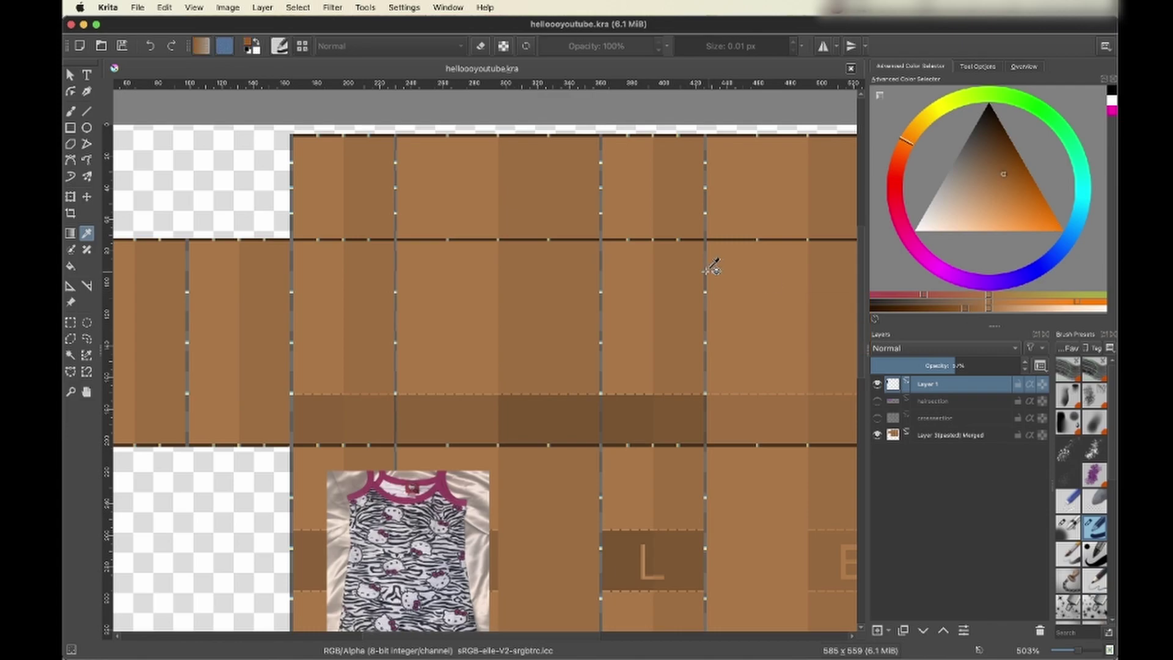
Step: Try a Basic-1 brush stroke in the adjusted brown on the torso, undo it, and compare sampled canvas colors
left_click(70, 112)
scroll(483, 312, "up", 4)
mouse_move(556, 328)
left_mouse_down()
mouse_move(540, 288)
mouse_move(452, 334)
mouse_move(374, 340)
left_mouse_up()
key("super+z")
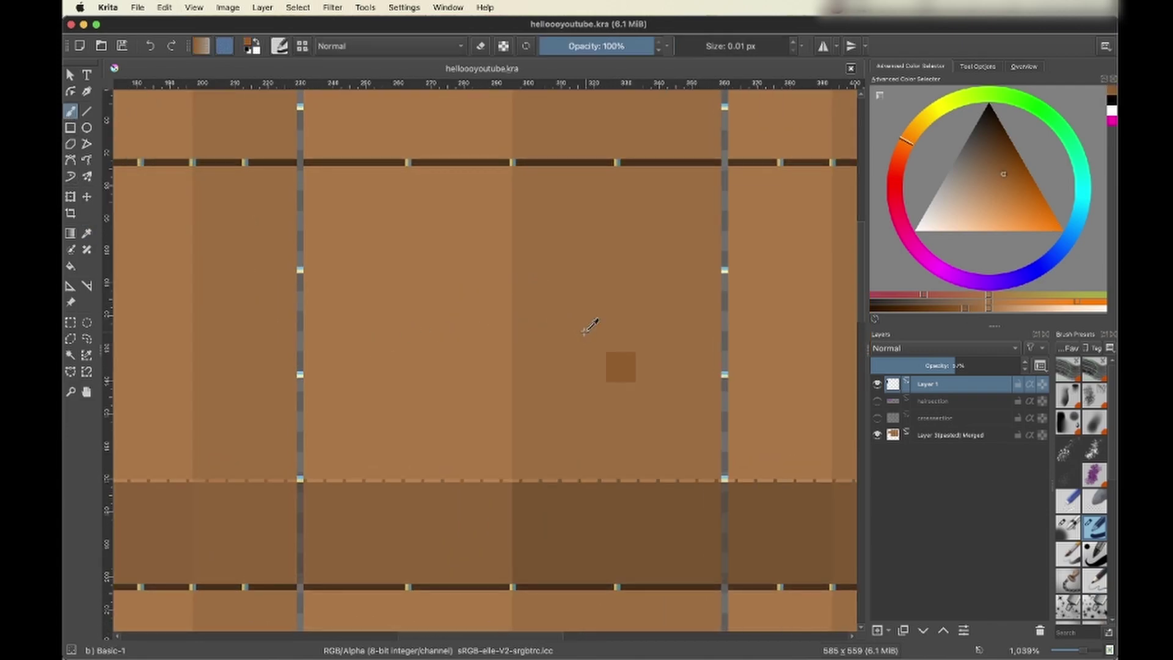
left_click(586, 331, "super")
left_click_drag(555, 162, 513, 162)
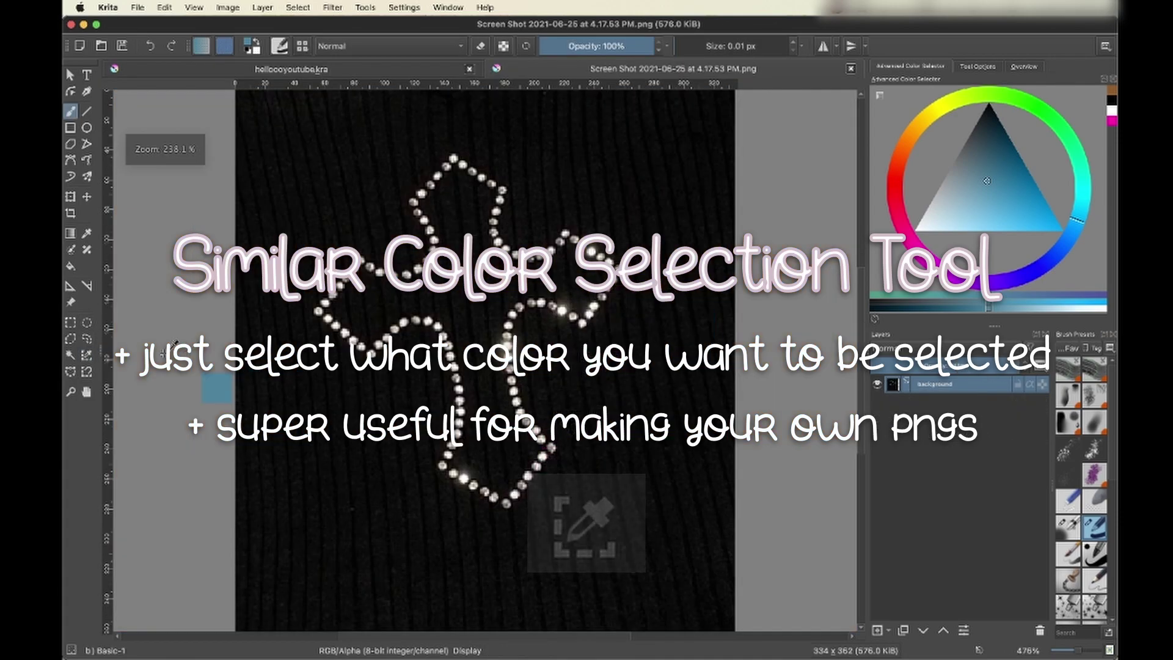
Step: Select the black background of the rhinestone cross image by similar color and erase it to transparency
left_click(87, 355)
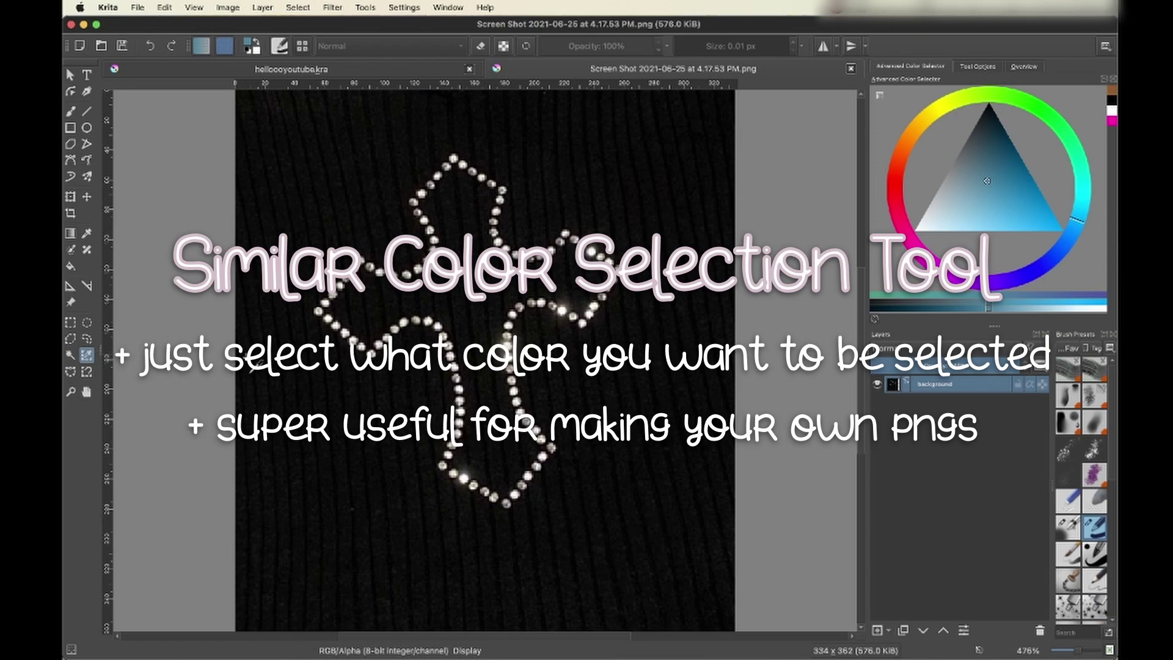
left_click(322, 379)
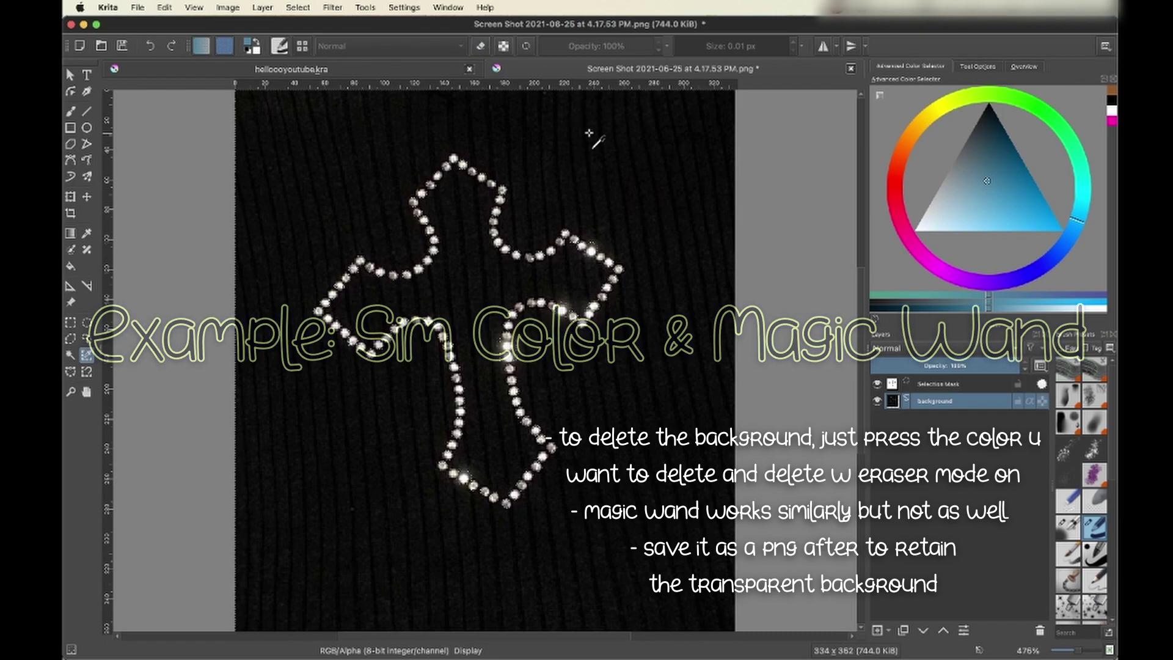
key("e")
key("BackSpace")
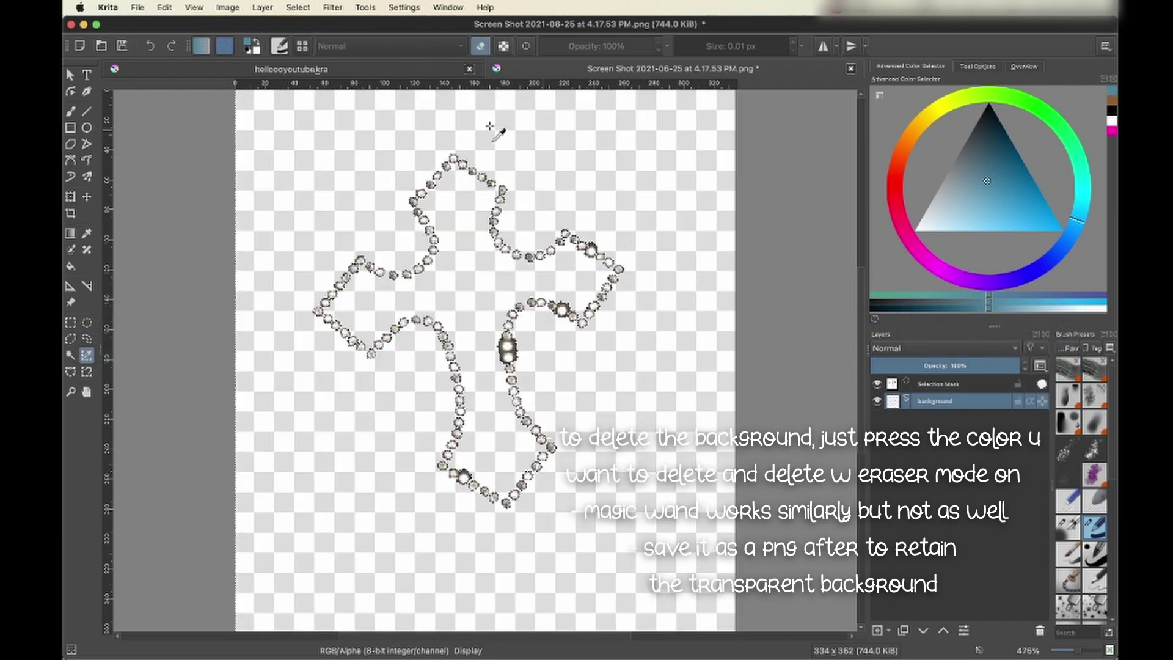
Step: Turn off eraser mode and clear the selection on the cross image
key("e")
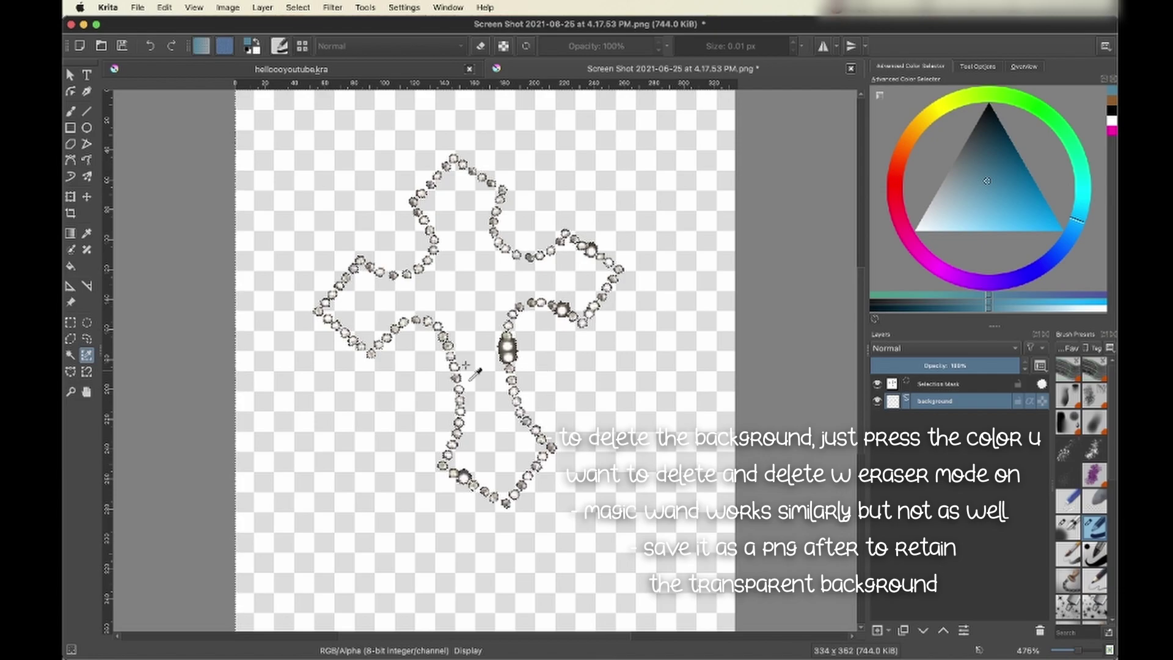
left_click(71, 322)
left_click(167, 277)
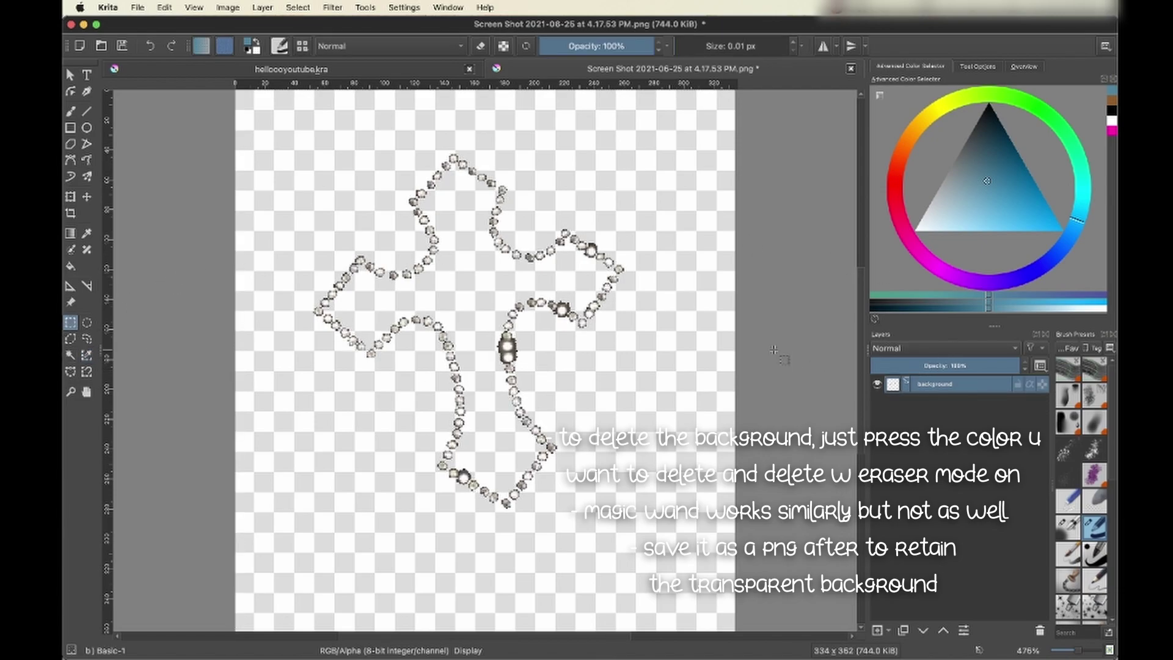
Step: Undo the background removal on the rhinestone cross image to restore its black backdrop
key("super+z")
key("super+z")
key("super+z")
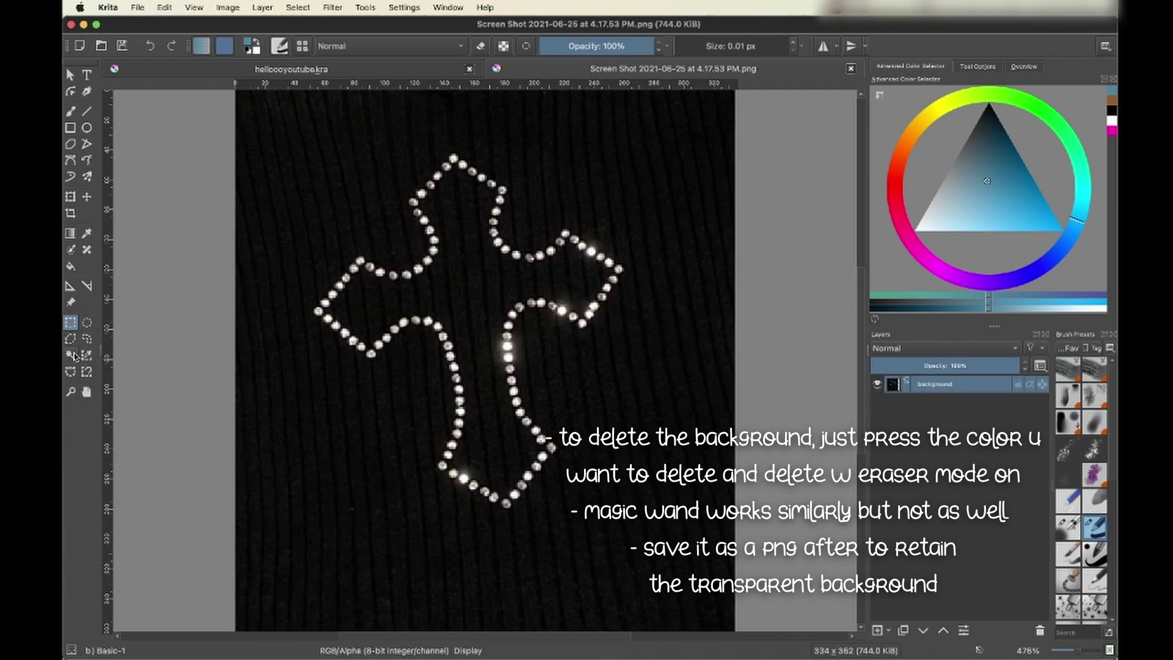
Step: Try removing the cross image's black background with a Contiguous Selection and eraser mode, and undo the deletion
left_click(73, 355)
left_click(302, 371)
key("e")
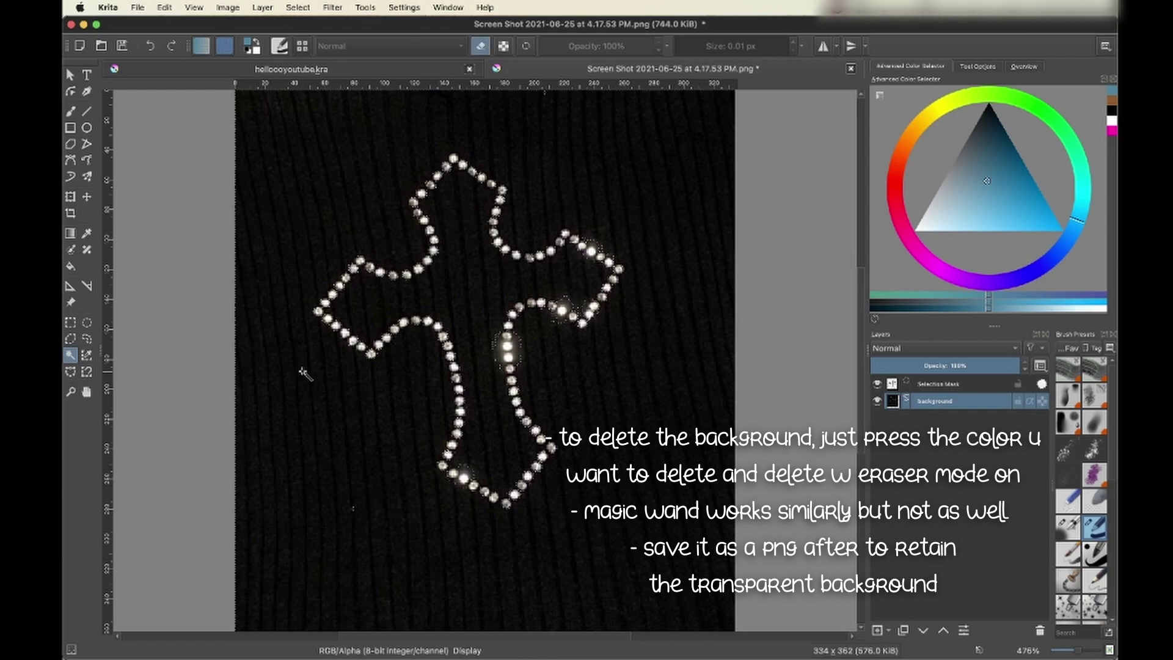
key("Delete")
scroll(303, 371, "left", 1)
key("super+z")
Step: Clear the selection with eraser mode turned off, and close the rhinestone cross image
left_click(71, 322)
left_click(195, 331)
key("e")
scroll(557, 292, "down", 1)
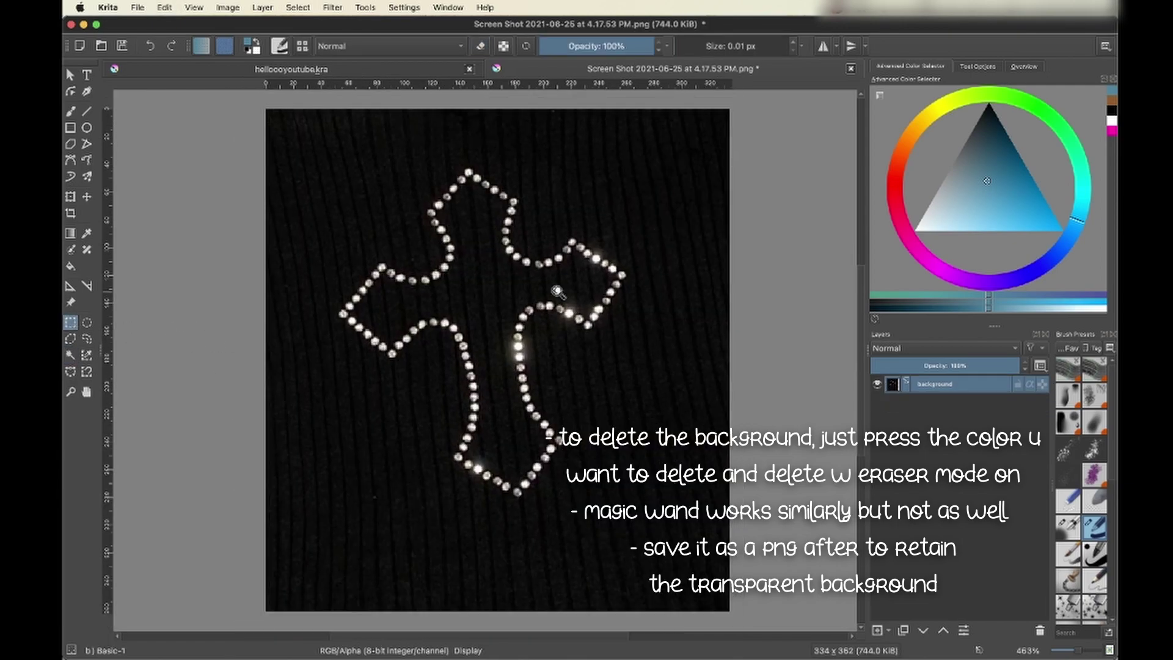
scroll(557, 292, "down", 1)
left_click(850, 70)
left_click(626, 365)
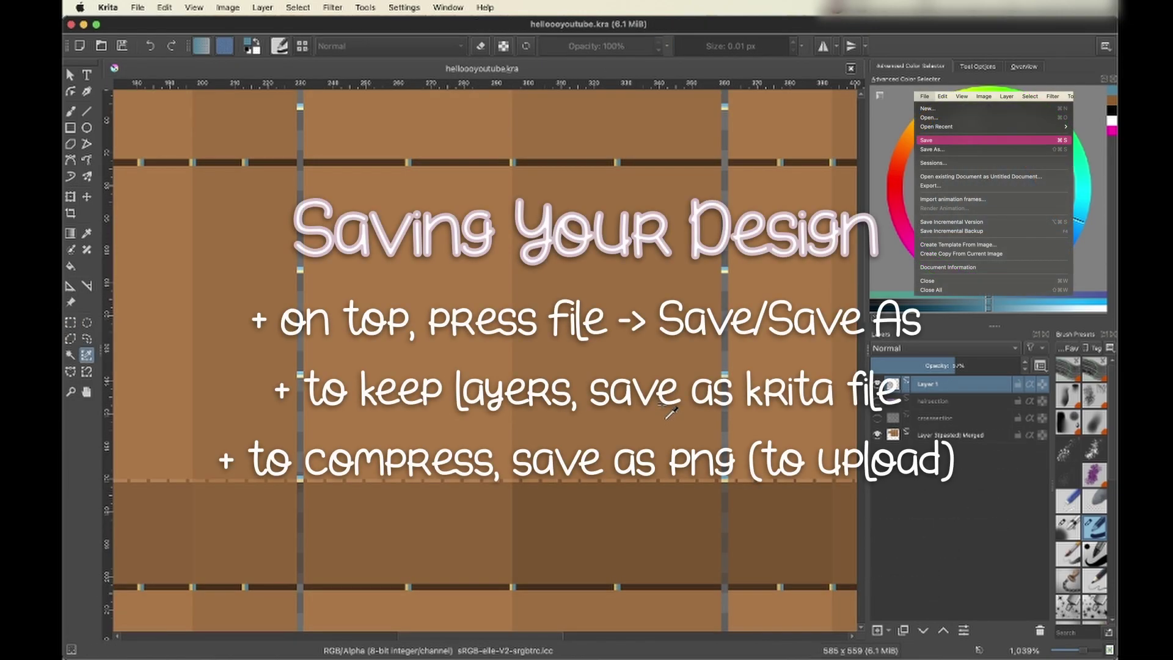
Step: Save the clothing design in its current Krita file and look at the Save As option
scroll(671, 413, "down", 4)
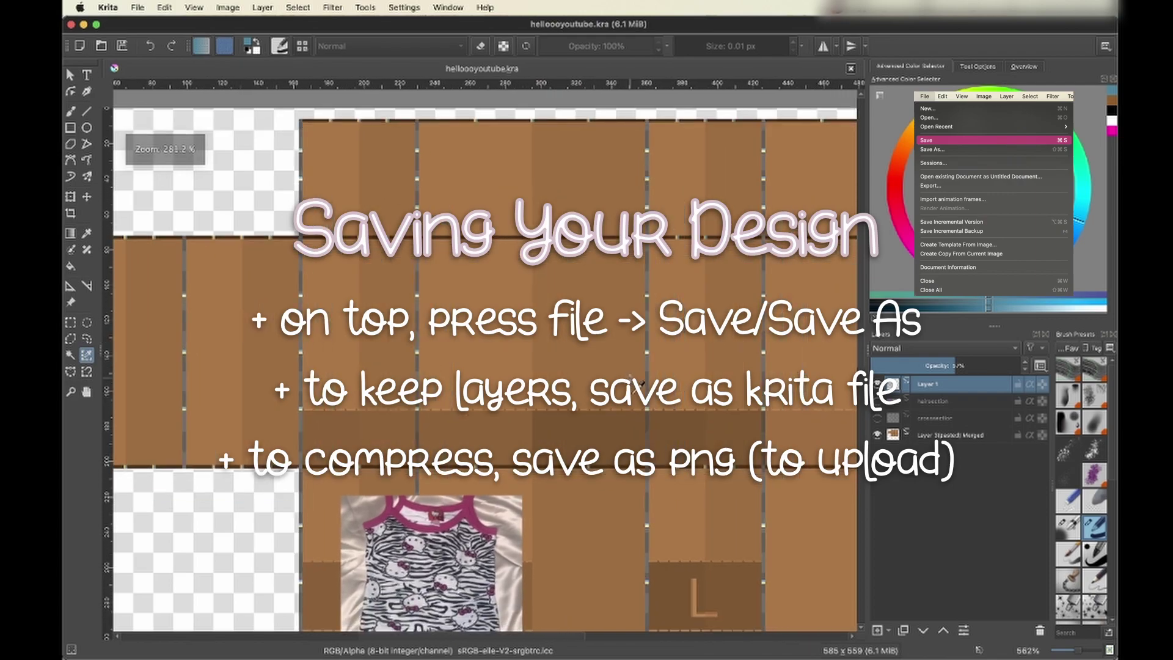
scroll(629, 375, "up", 2)
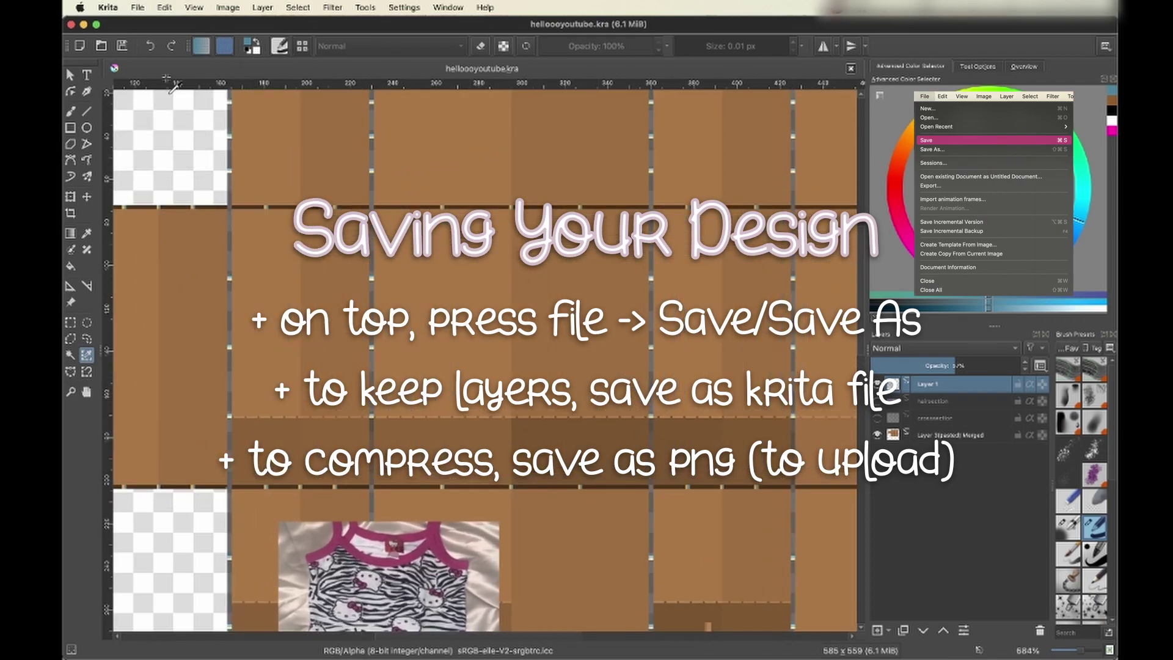
scroll(603, 229, "down", 1)
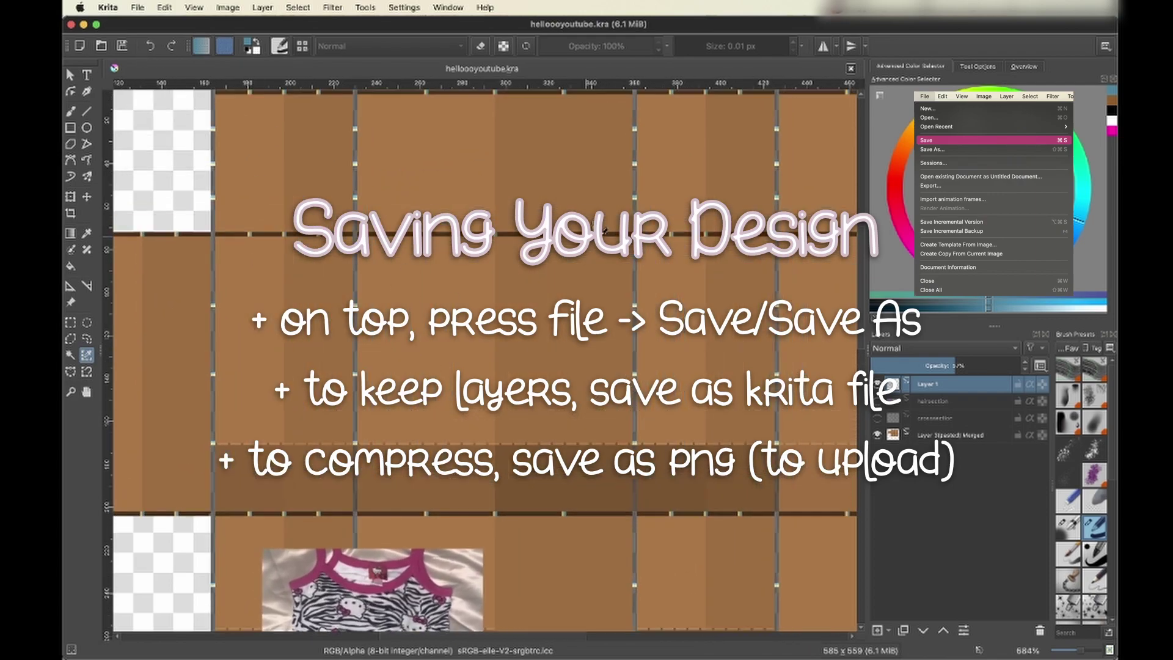
left_click(138, 6)
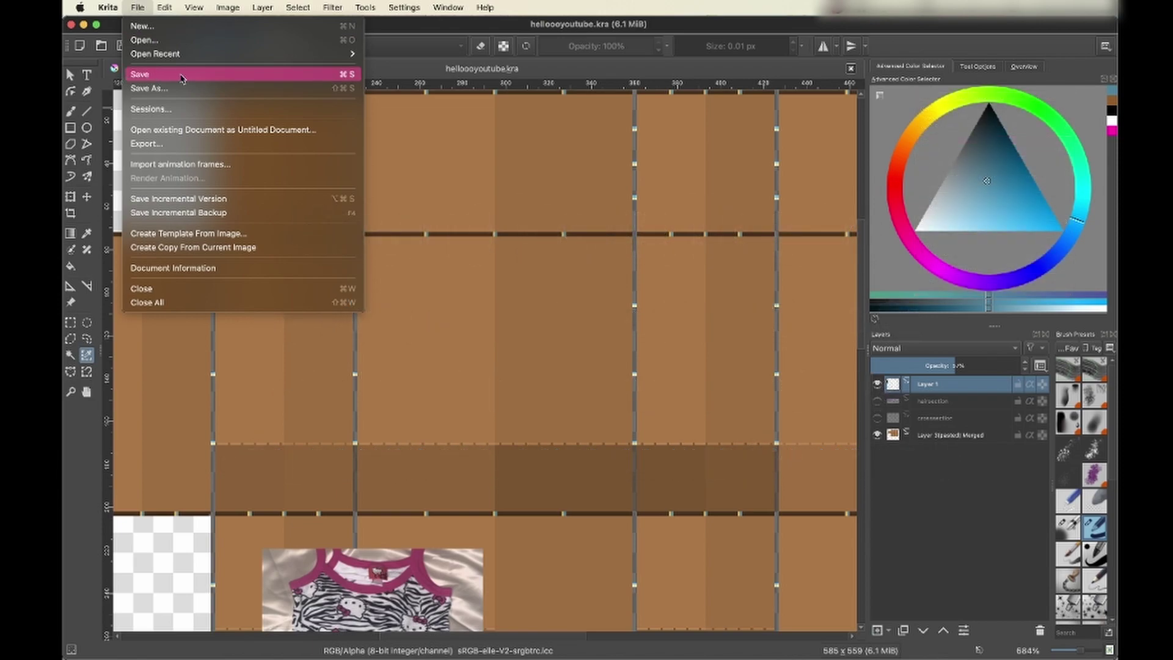
left_click(182, 77)
left_click(137, 7)
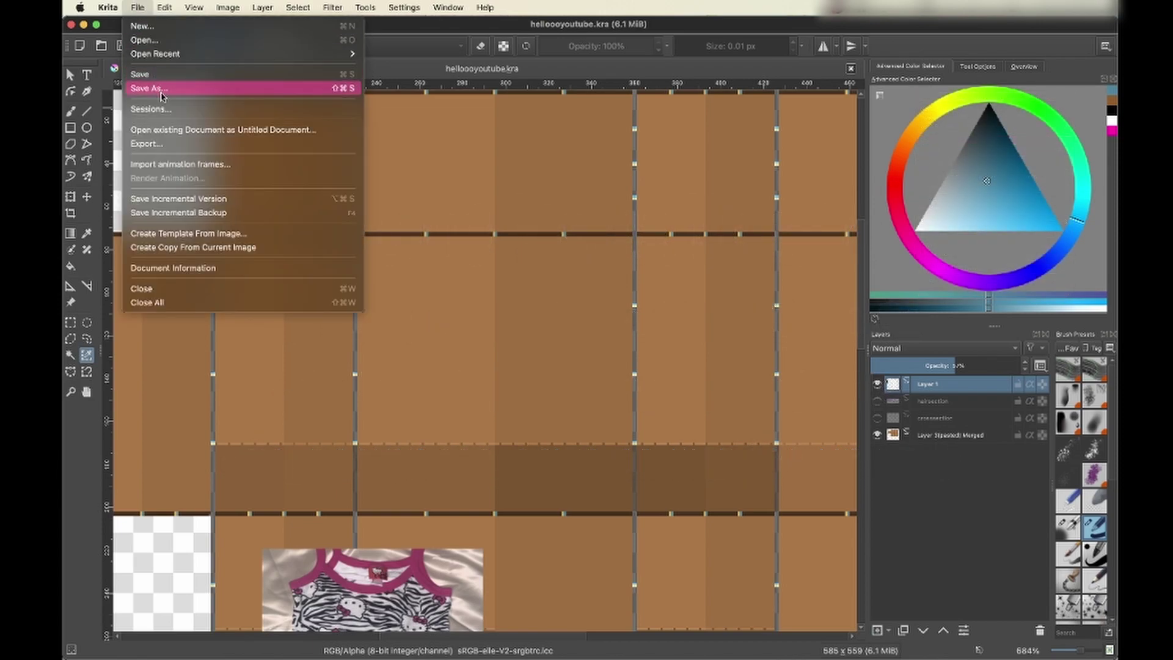
left_click(227, 6)
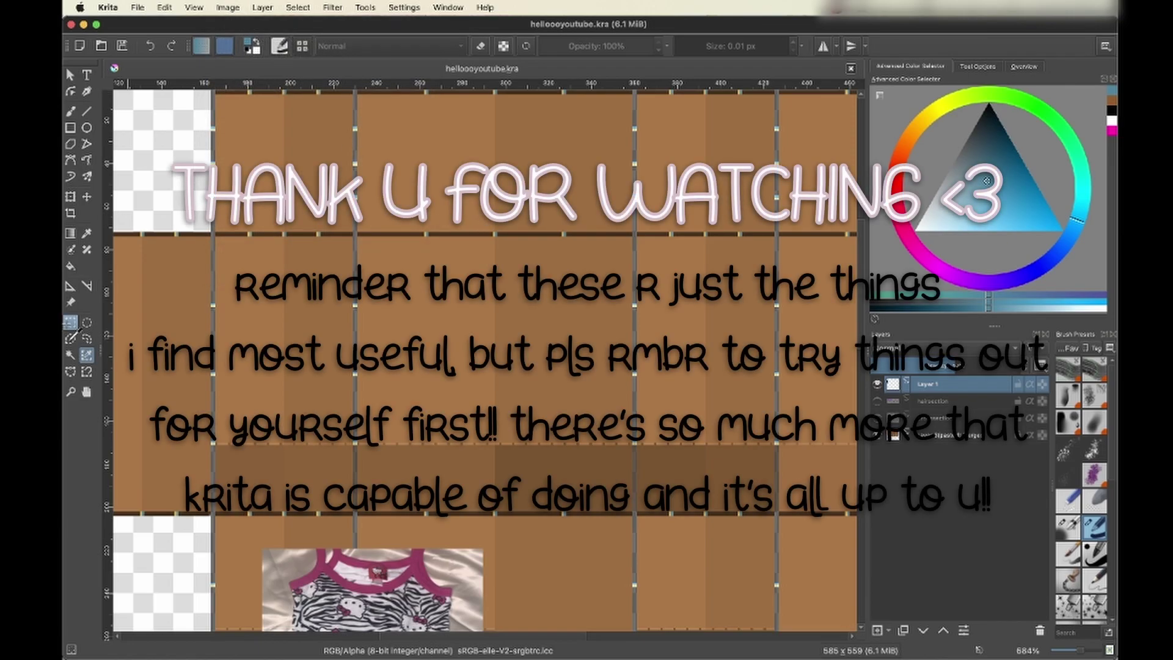
Step: Add a new paint layer above Layer 1 and handwrite "byee" with a heart in blue across the torso using the Freehand Brush
left_click(71, 322)
key("super+a")
key("super+shift+a")
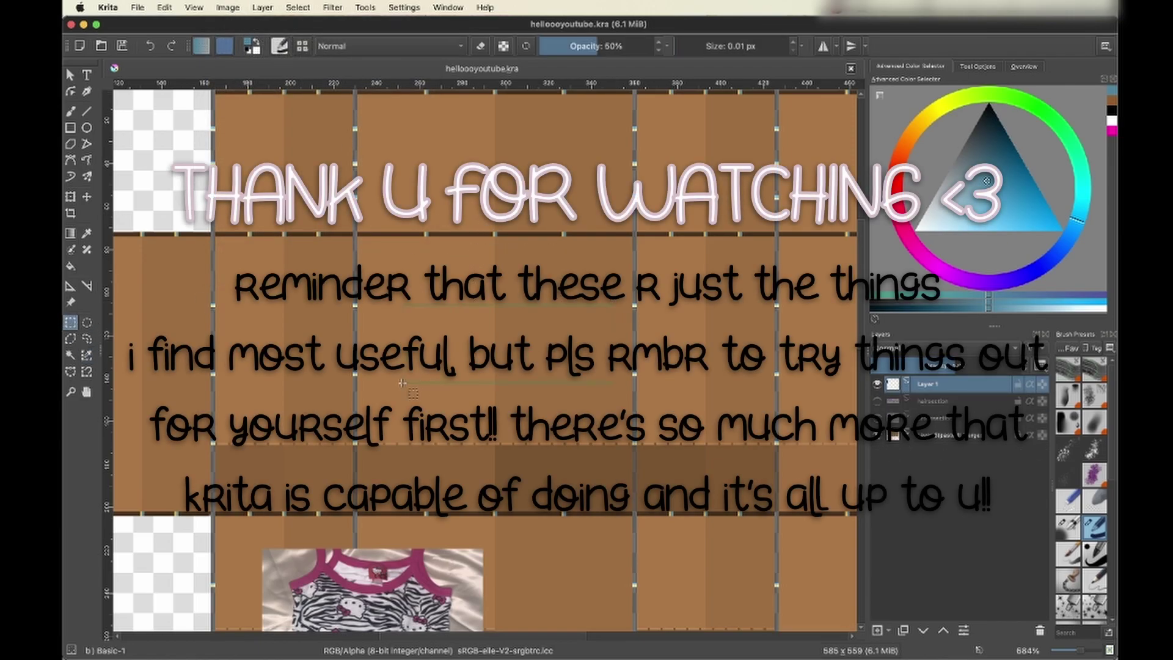
left_click(70, 112)
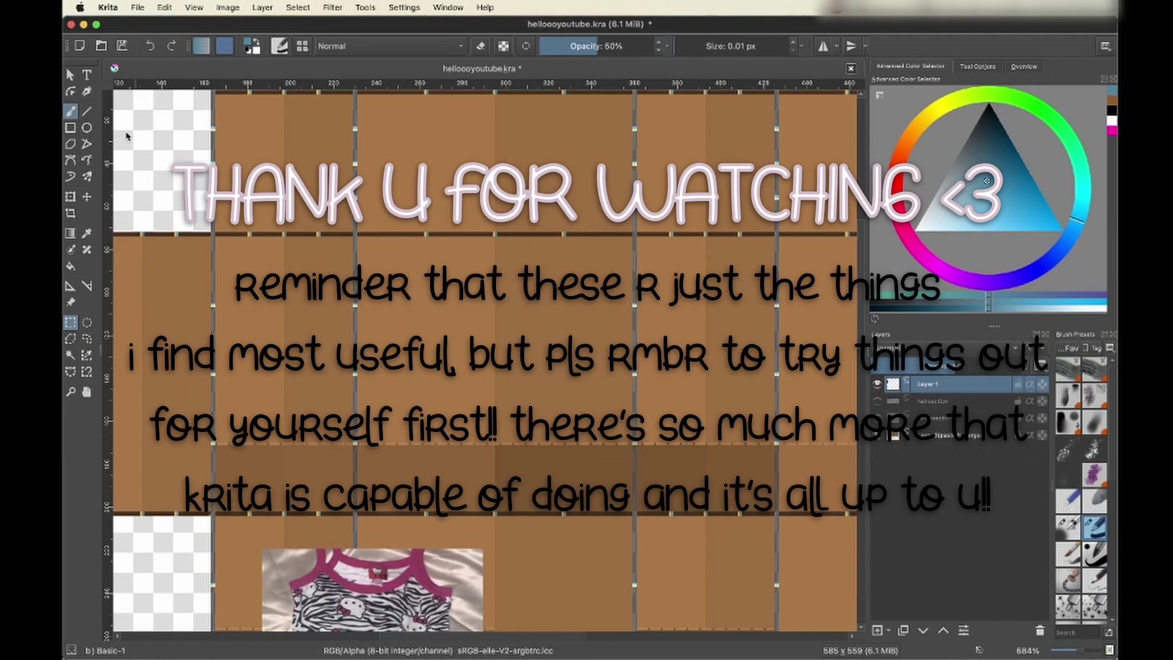
left_click(877, 629)
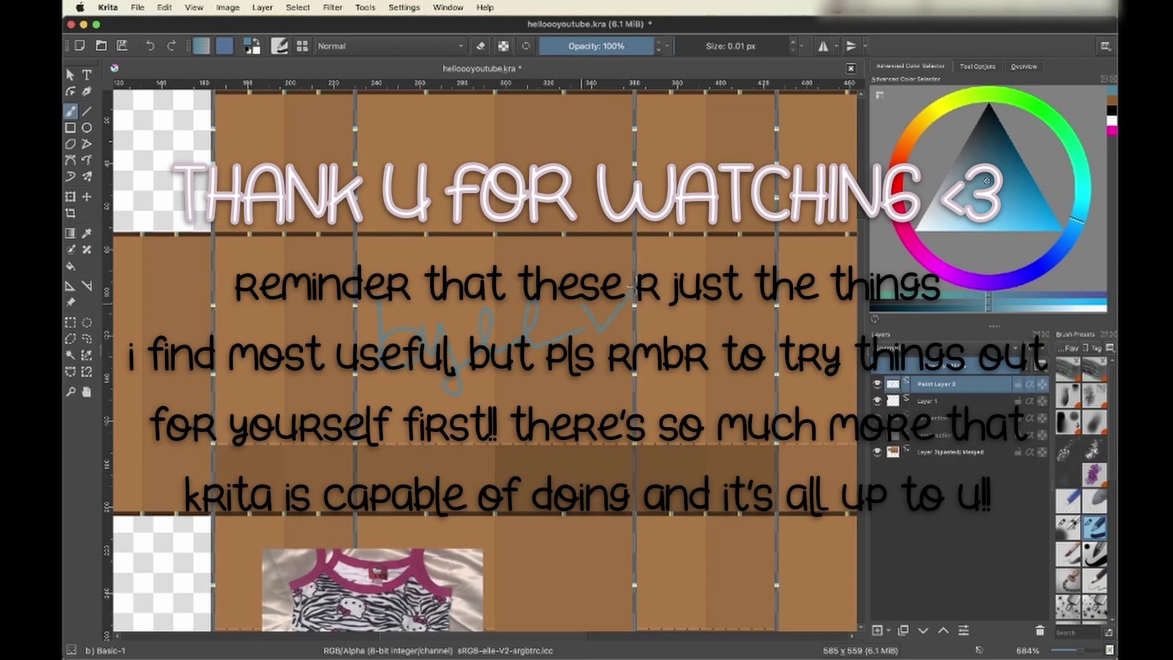
left_click_drag(596, 281, 583, 308)
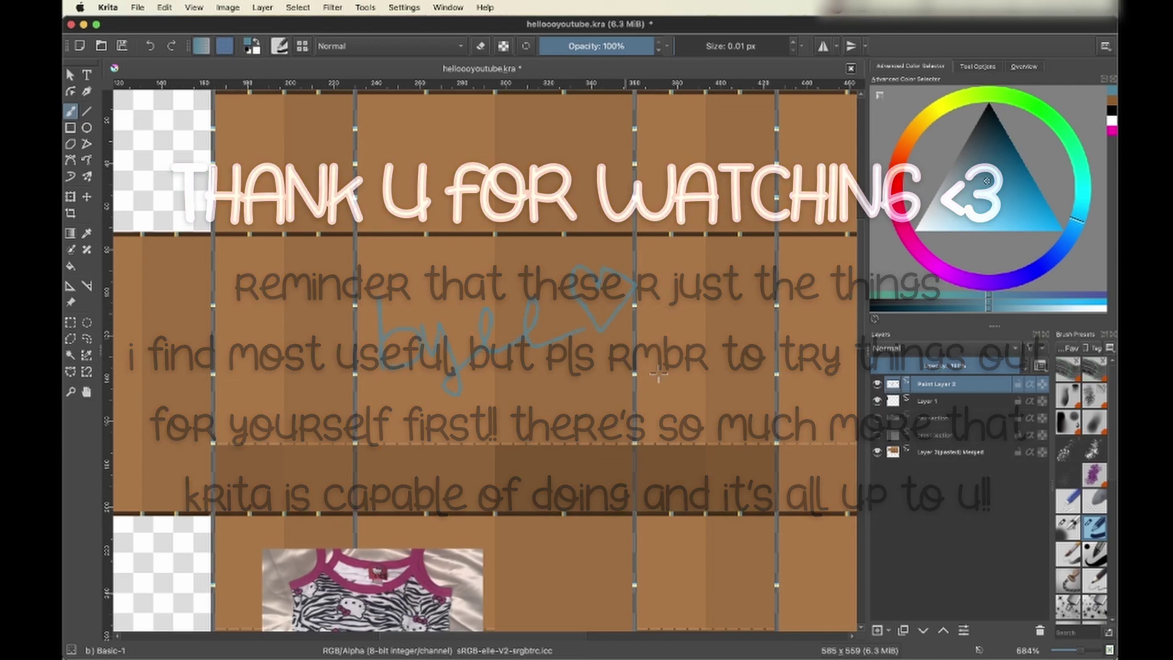